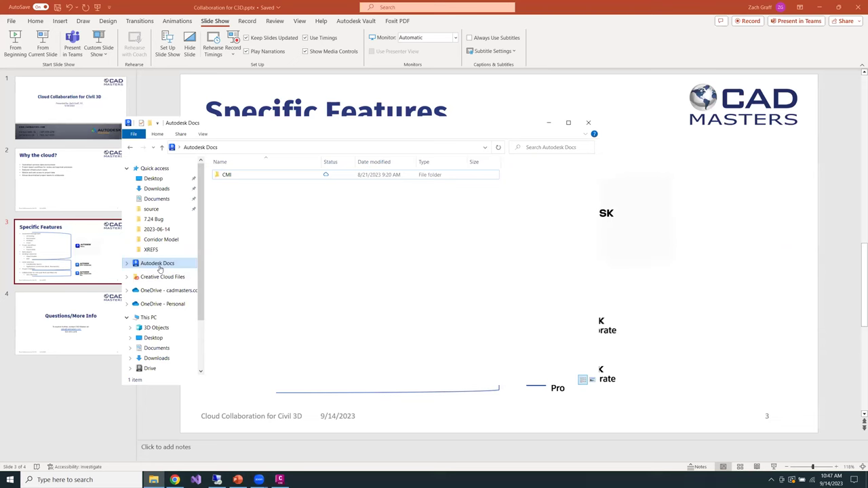
Browse the Autodesk Docs drive to the Project Files folder of CMI's ABC Pro for Civil project.
double_click(243, 178)
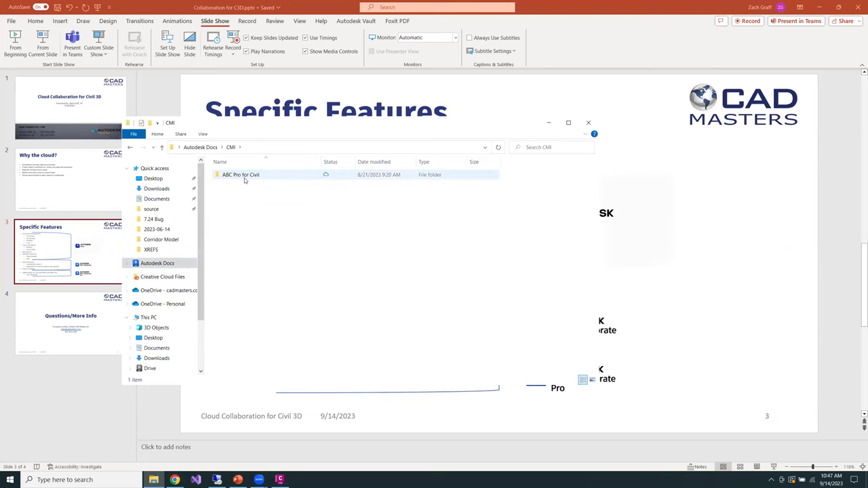
double_click(243, 178)
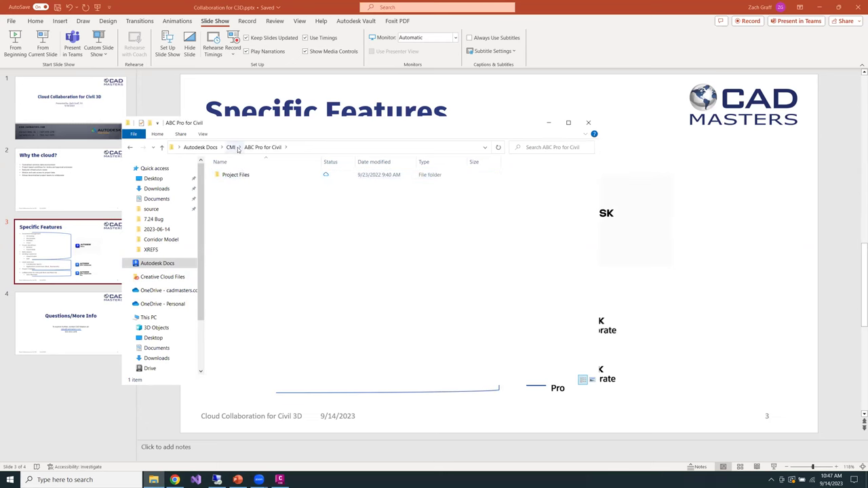
click(230, 147)
double_click(234, 178)
double_click(236, 177)
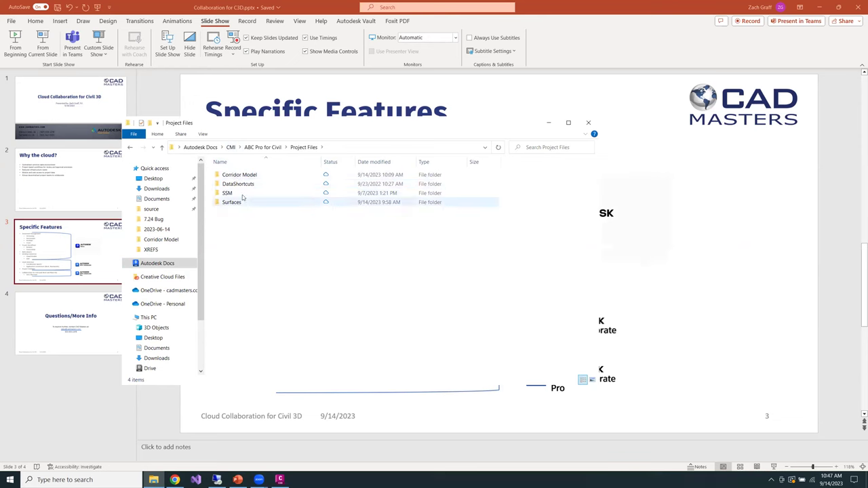
right_click(256, 230)
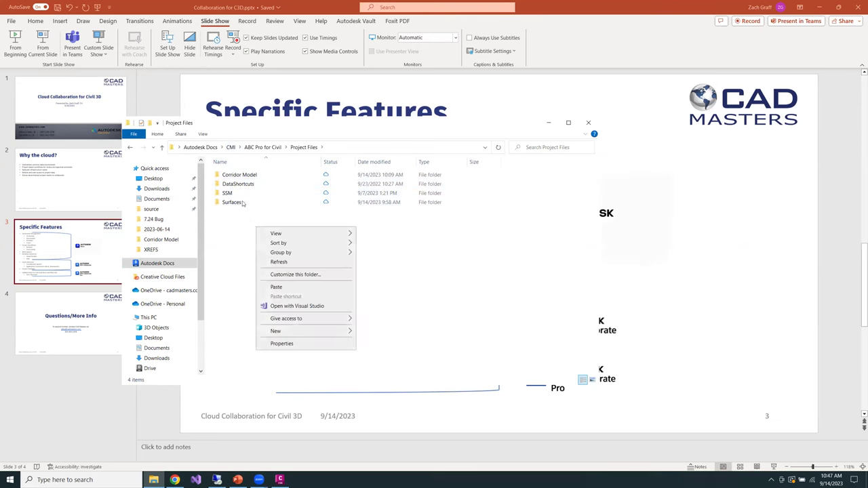
click(243, 202)
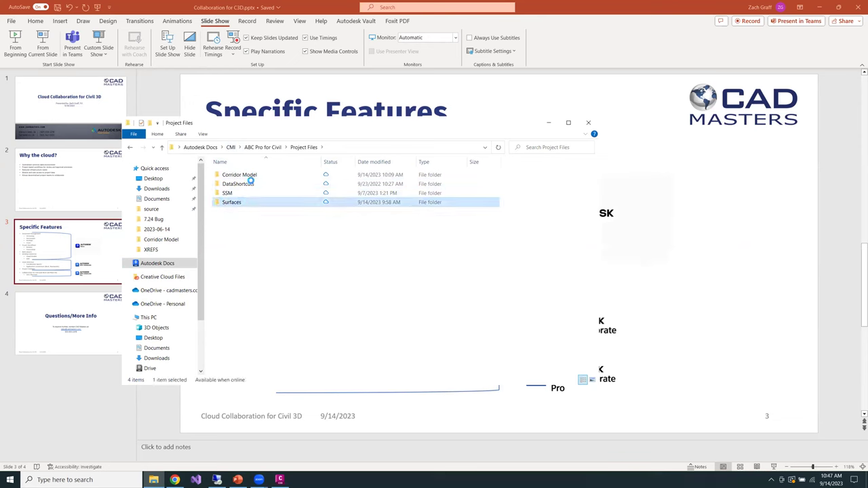
right_click(242, 203)
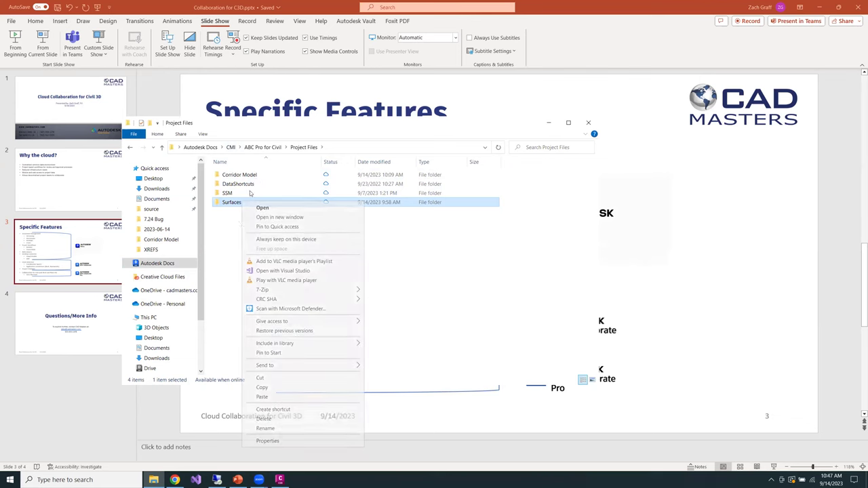
click(231, 222)
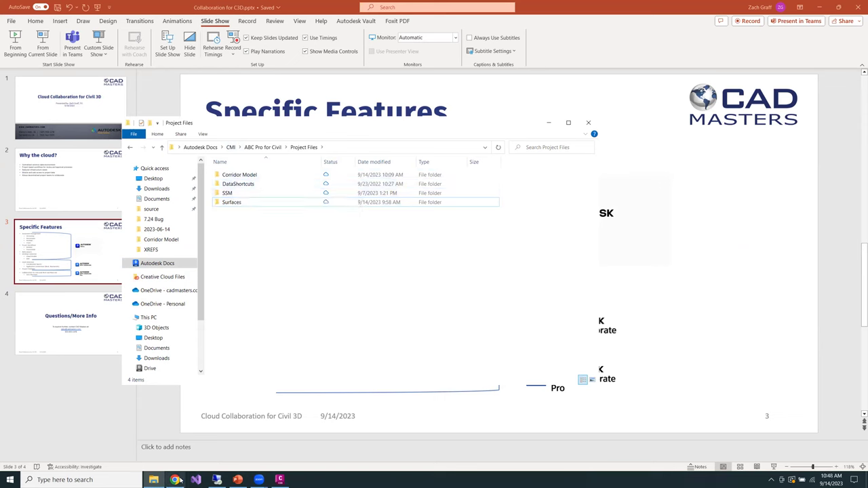
Switch to Autodesk Construction Cloud in Chrome and check which account is signed in.
mouse_move(179, 481)
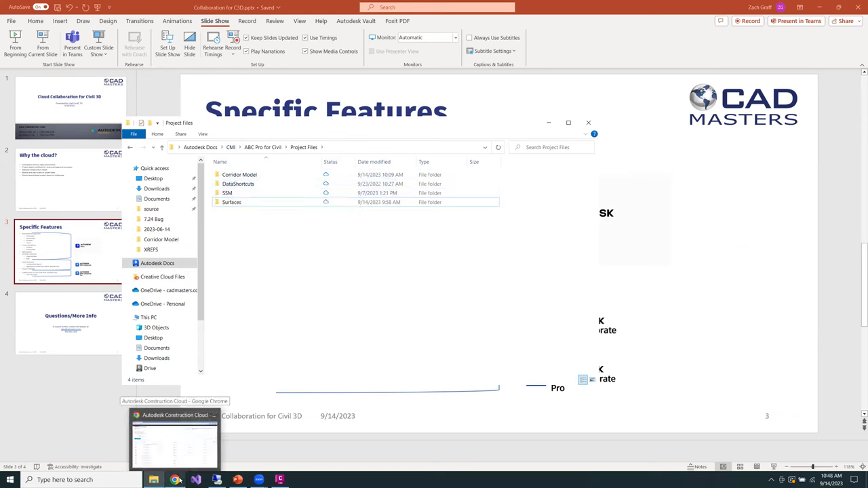
click(179, 480)
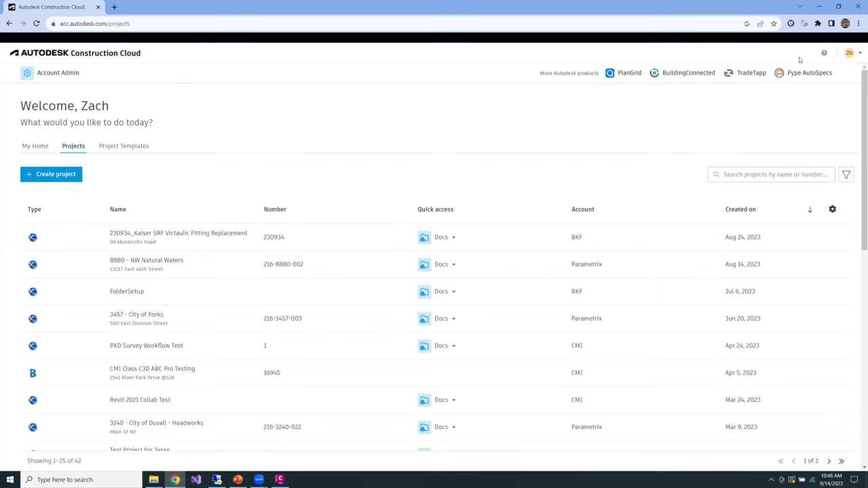
click(851, 57)
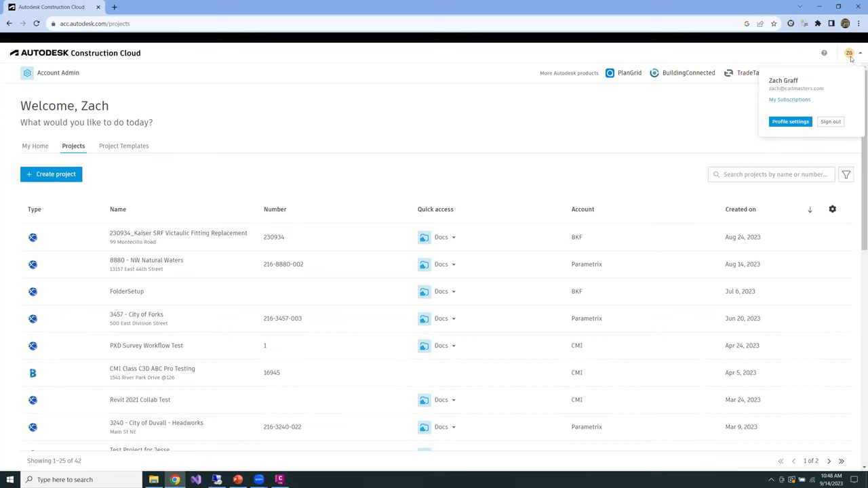
click(347, 150)
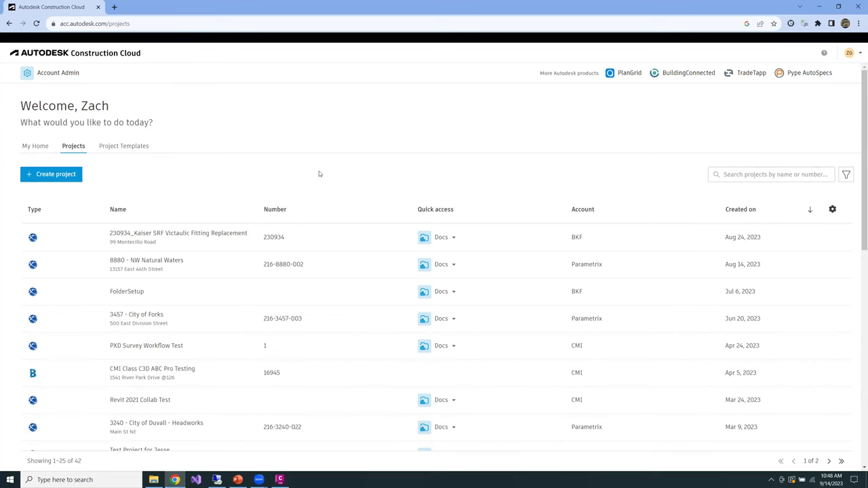
Filter the project list to the CMI account and open the ABC Pro for Civil project.
scroll(319, 171, down, 4)
scroll(319, 174, up, 3)
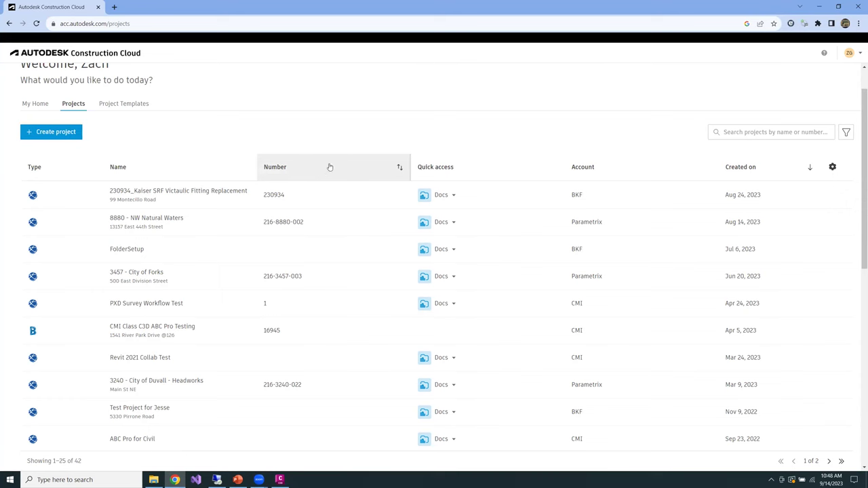
click(846, 132)
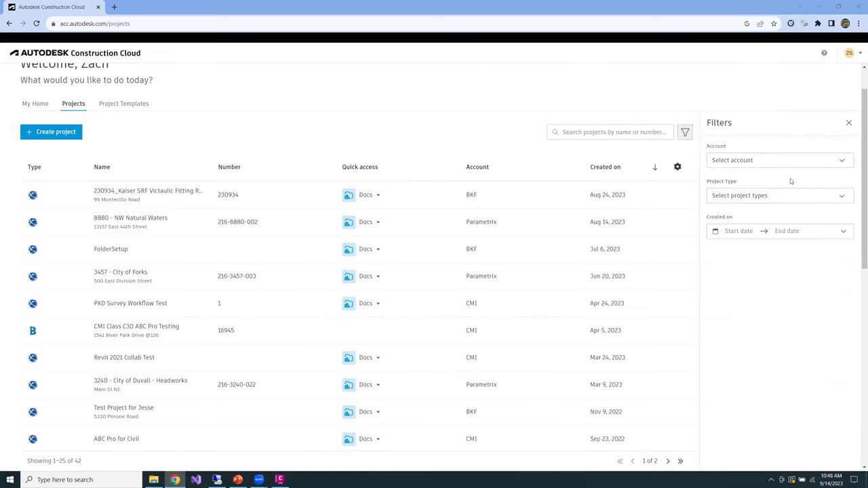
click(807, 161)
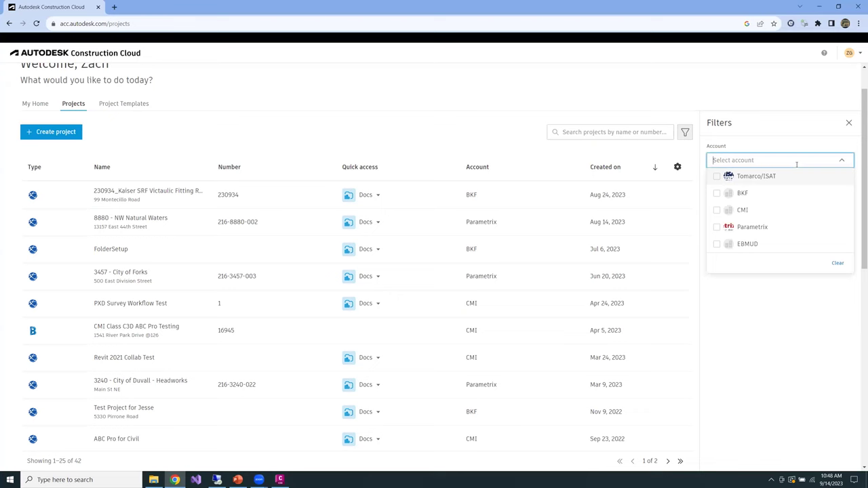
click(719, 210)
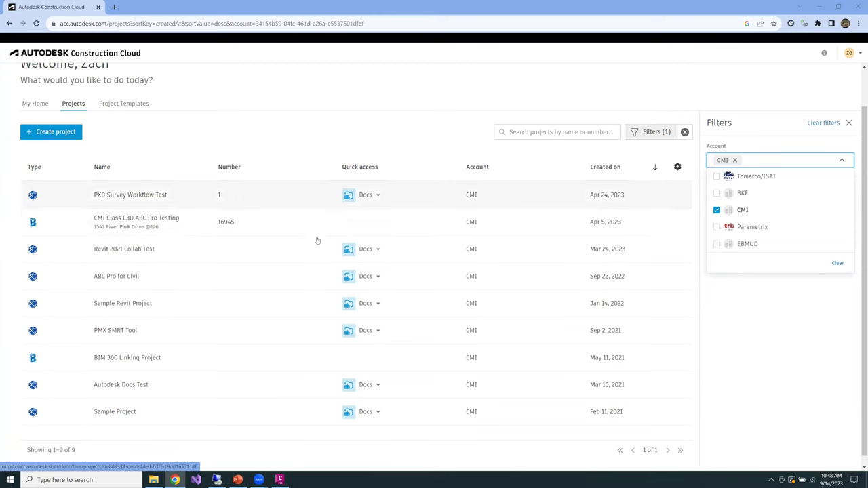
click(134, 276)
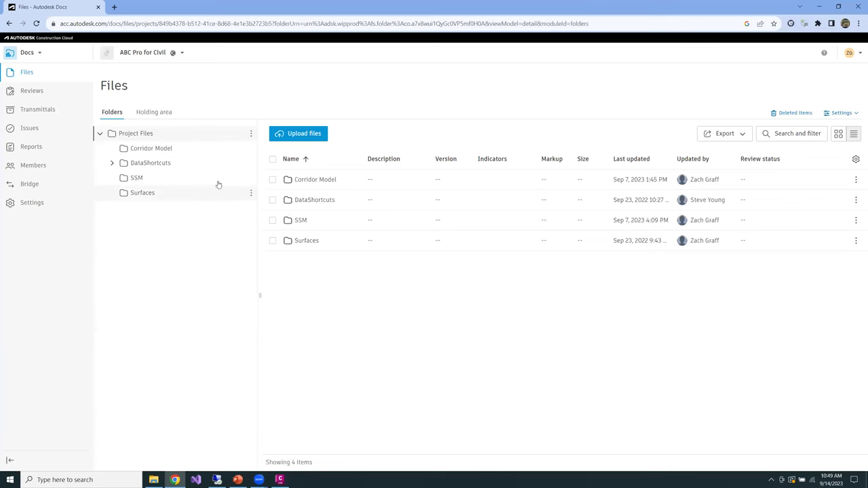
Add a subfolder named Sheets under Project Files and open it.
click(250, 135)
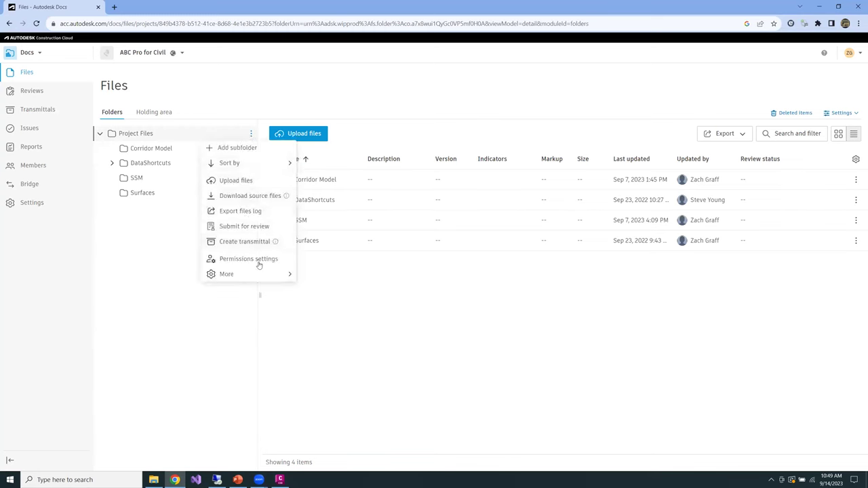
click(242, 149)
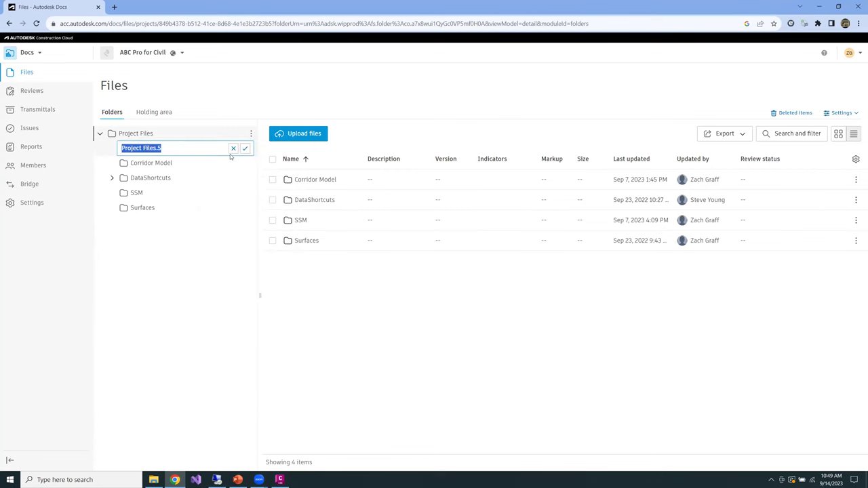
text(Sheets)
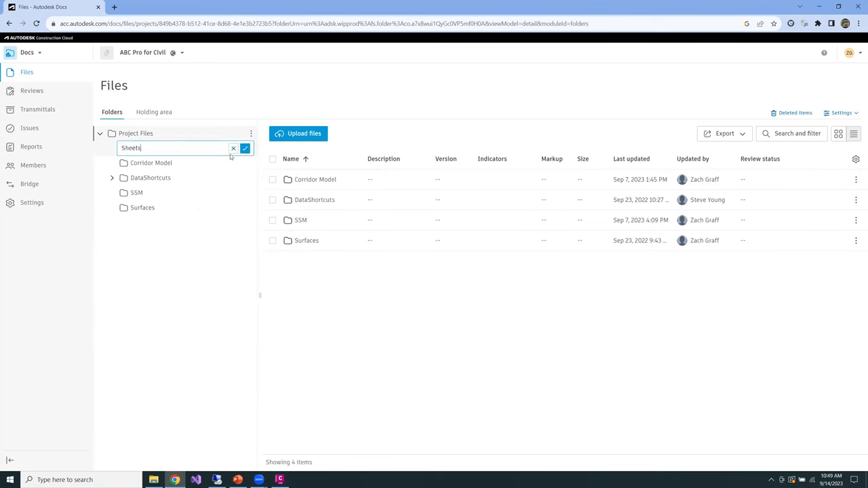
key(Return)
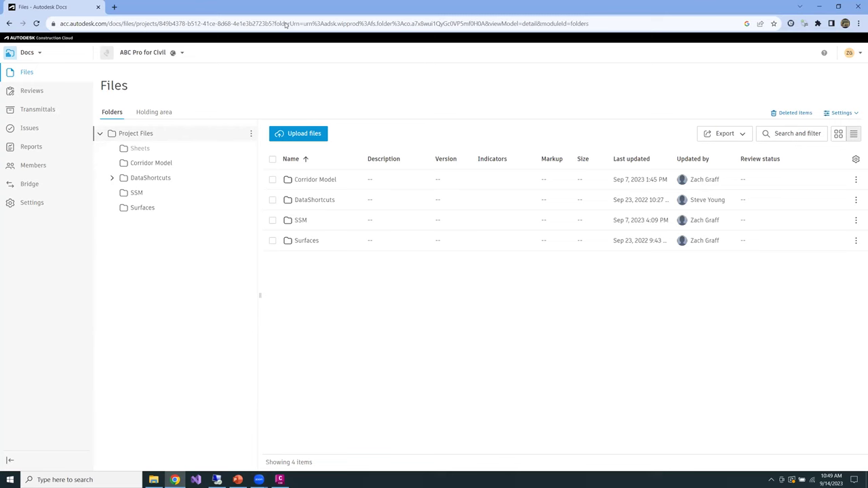
click(165, 178)
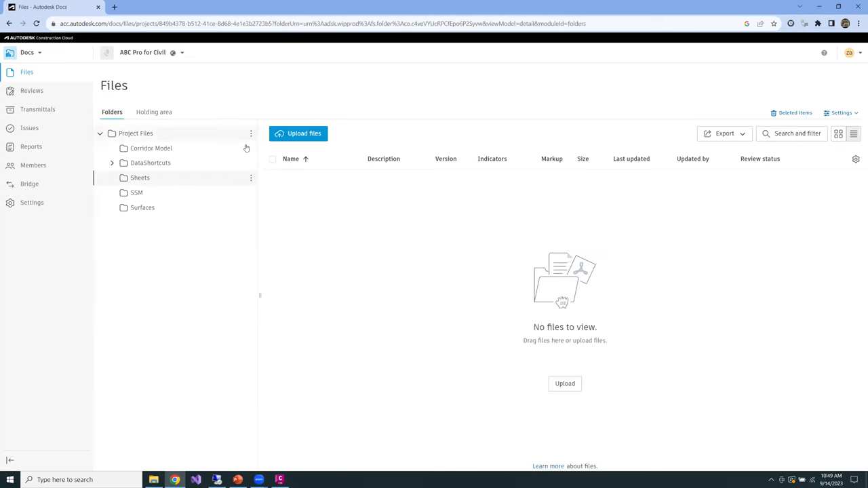
Upload IntersectionFinish-Layout1.pdf from File Explorer's Downloads folder into the Sheets folder, finishing and dismissing the upload.
click(153, 480)
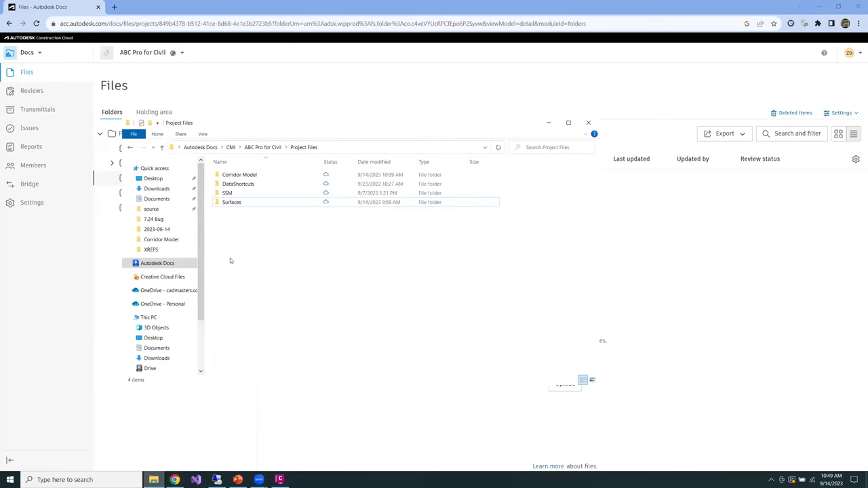
click(154, 190)
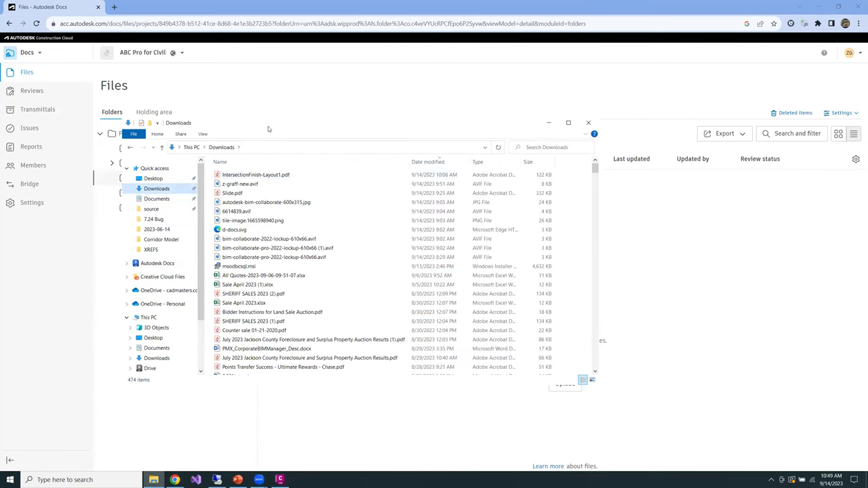
drag(268, 126, 615, 149)
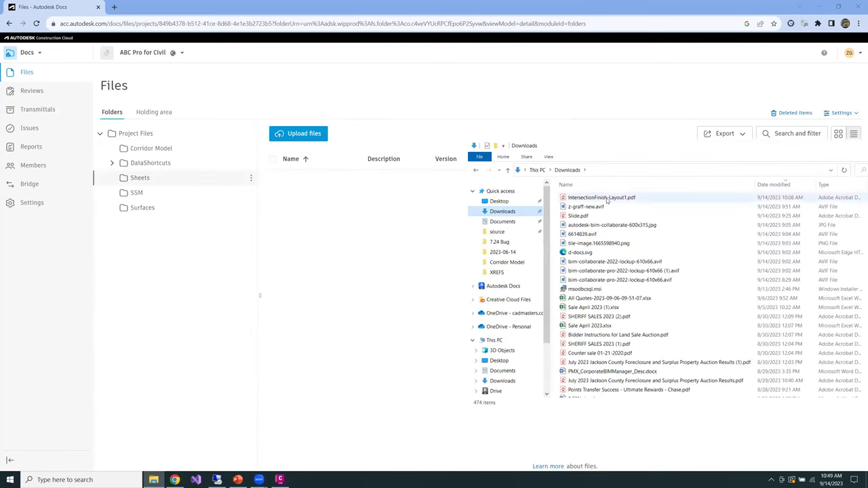
click(602, 197)
drag(425, 201, 398, 205)
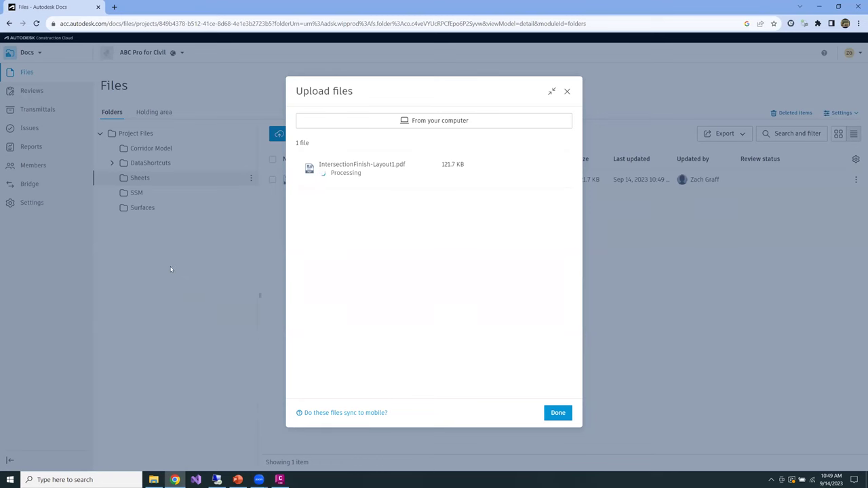
click(556, 413)
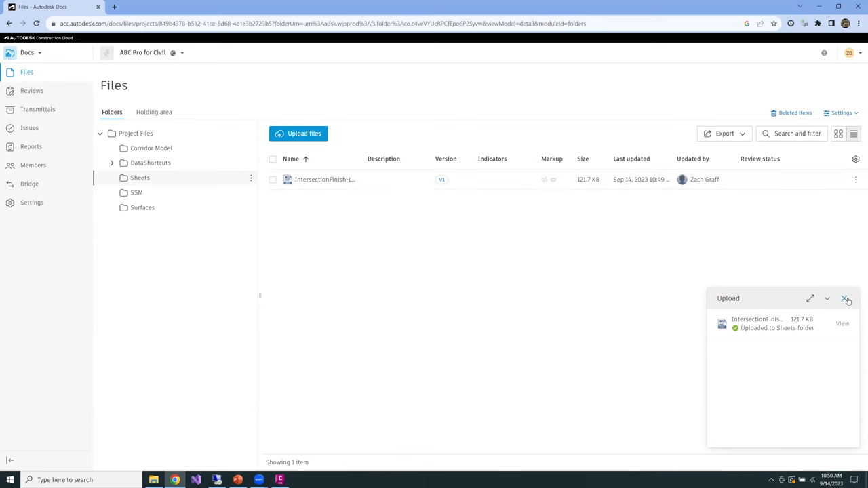
click(845, 299)
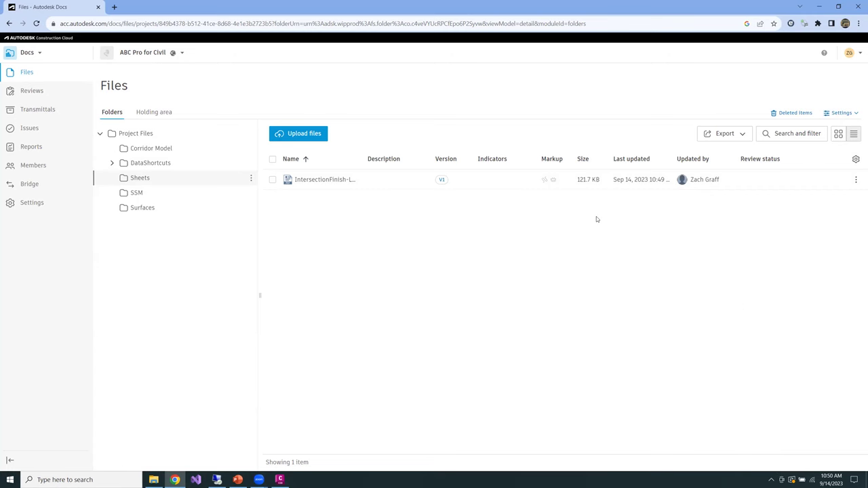
Open IntersectionFinish-Layout1.pdf and draw a cloud markup around the two elevation notes beside the intersection.
click(325, 181)
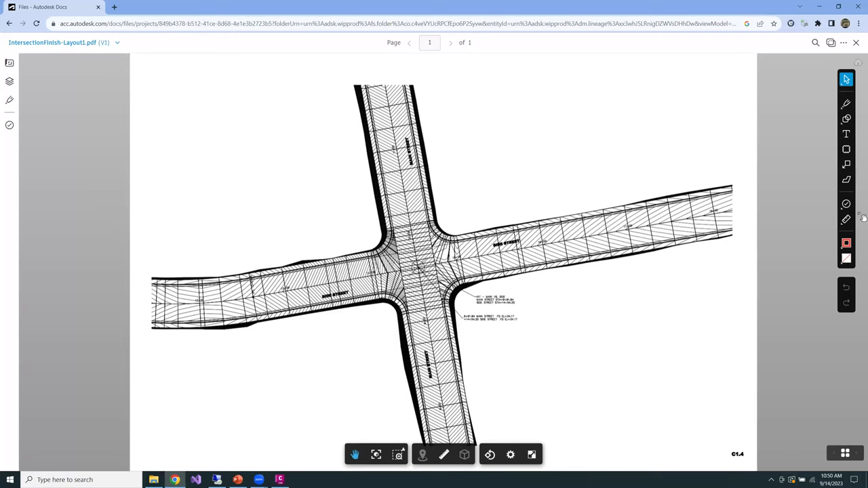
click(842, 156)
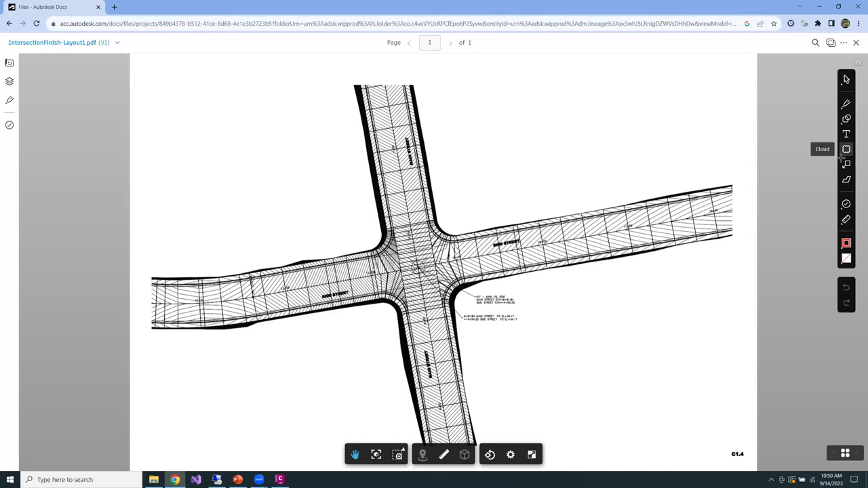
drag(433, 278, 554, 347)
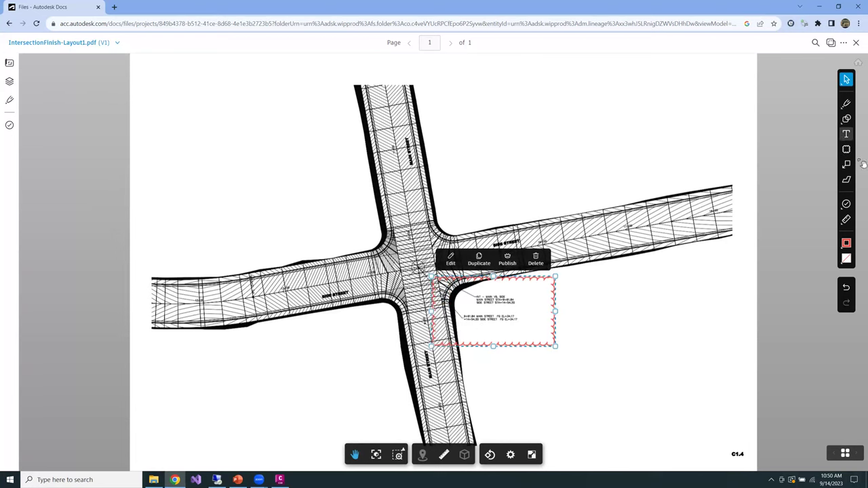
Place a text markup box beside the cloud, leave its placeholder text, and close the sheet.
click(847, 134)
drag(564, 289, 649, 321)
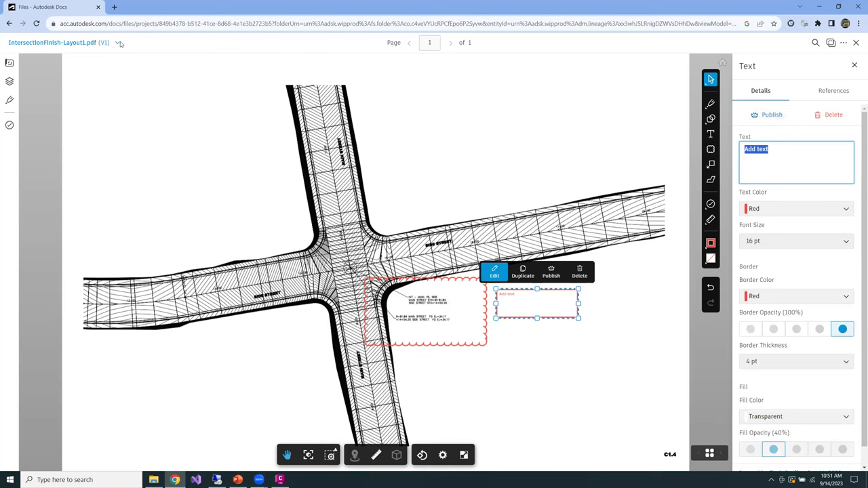
click(857, 44)
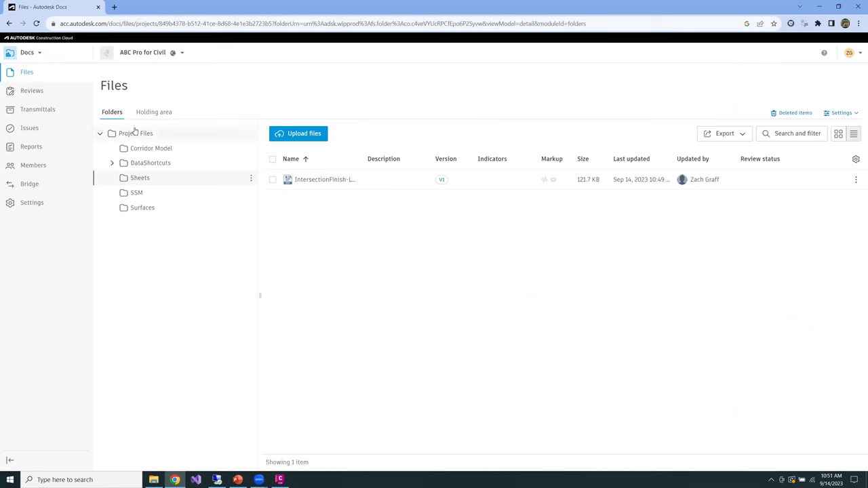
Review the permissions settings of the Project Files folder and of its Corridor Model subfolder.
click(252, 134)
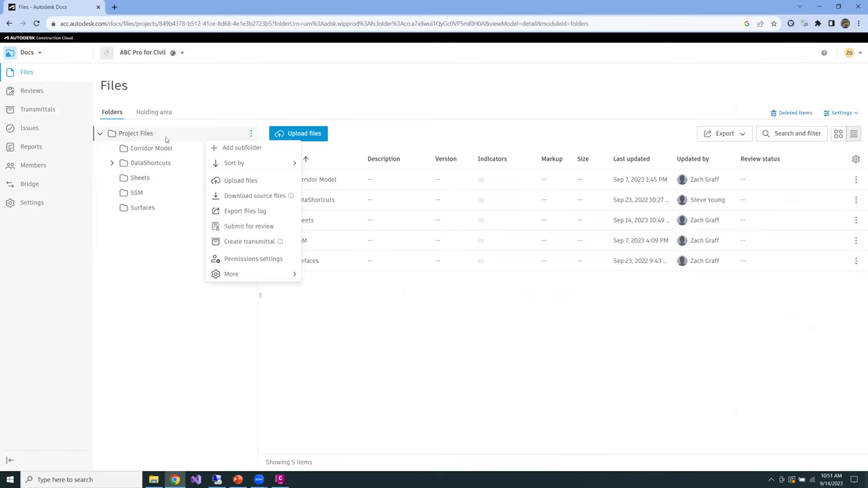
click(254, 262)
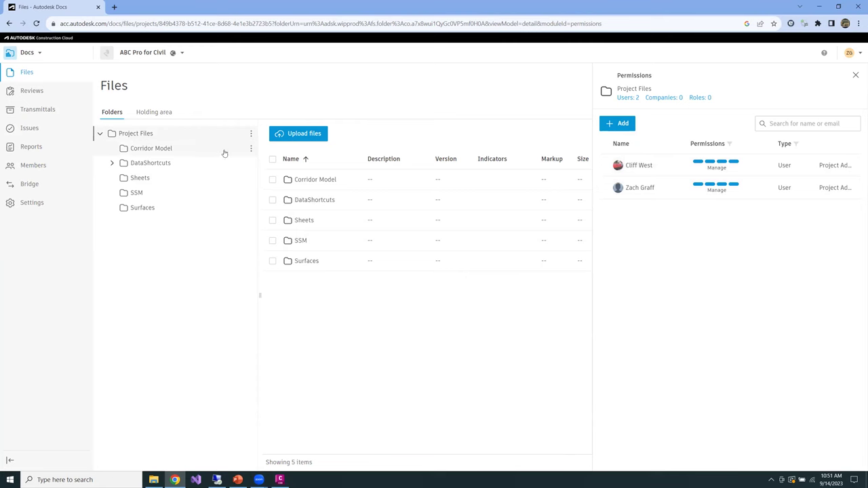
click(251, 149)
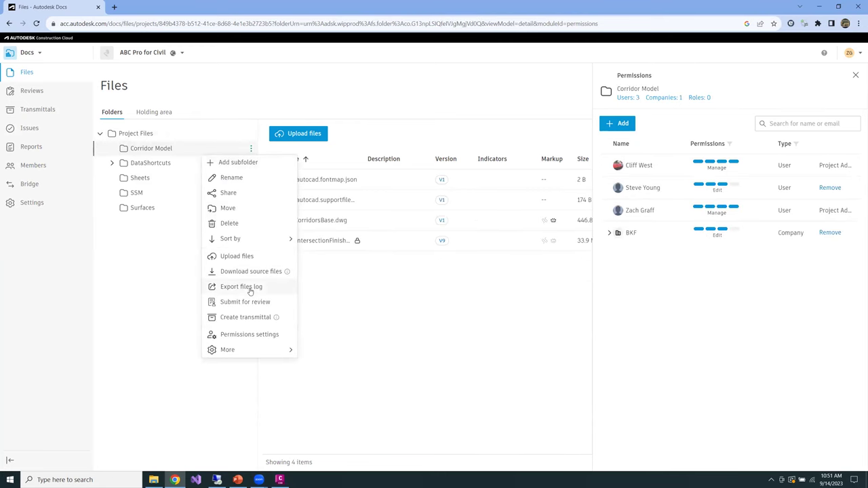
click(262, 334)
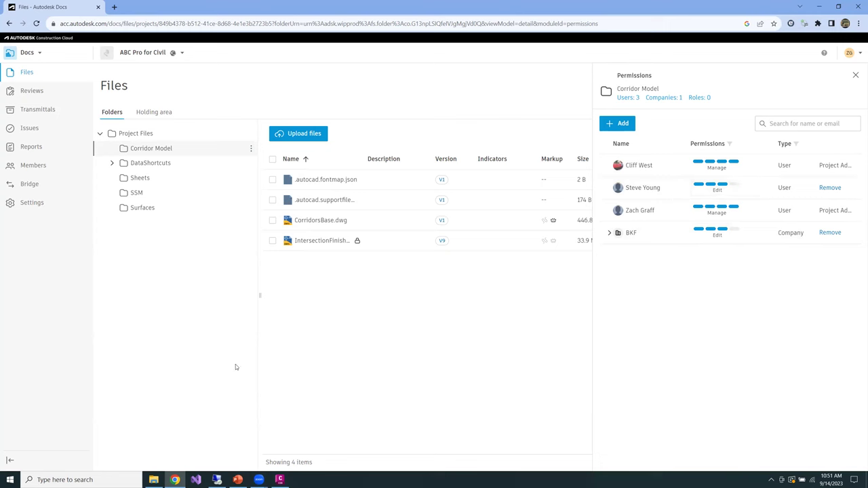
Switch to the remote desktop and browse File Explorer through Autodesk Docs, CMI and ABC Pro for Civil to the Corridor Model folder in Project Files.
mouse_move(222, 481)
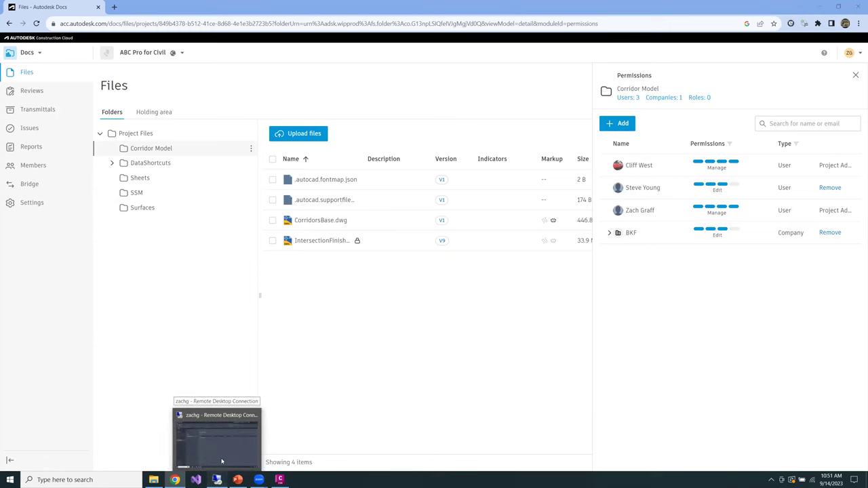
click(222, 462)
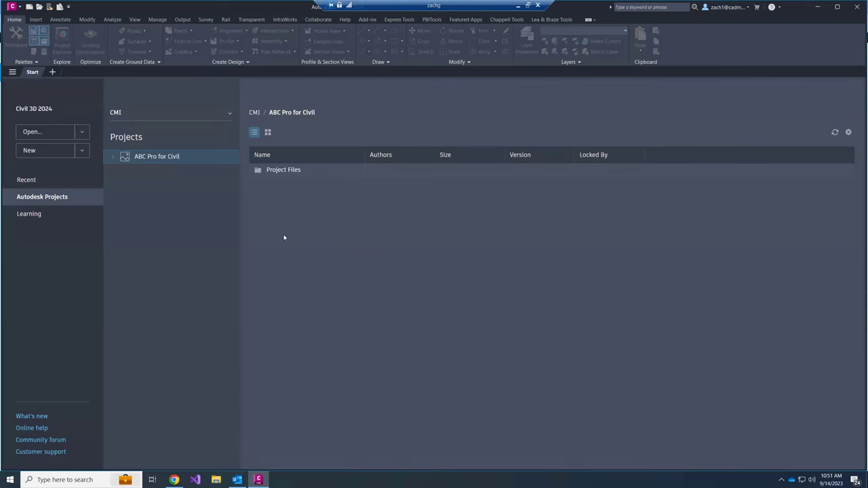
key(super+e)
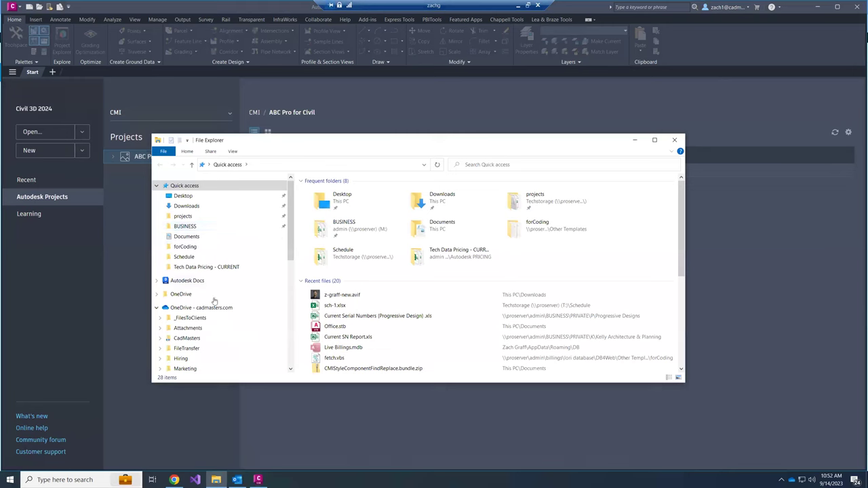
click(202, 282)
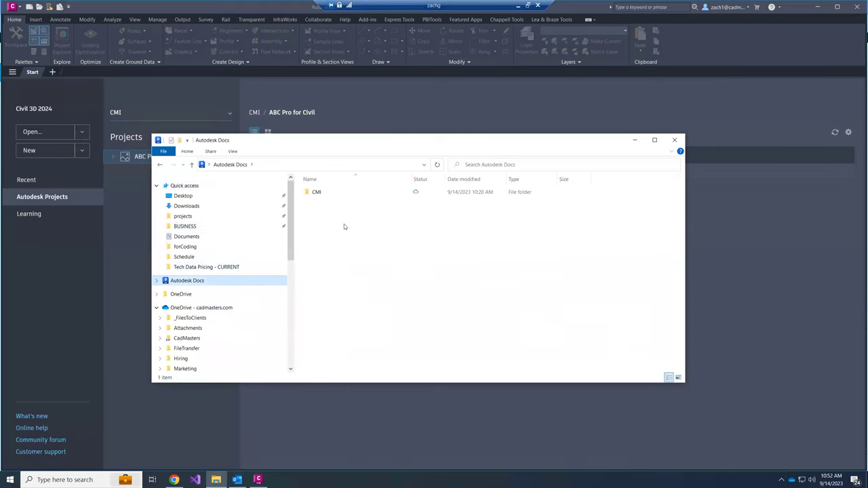
double_click(333, 194)
double_click(333, 194)
double_click(333, 194)
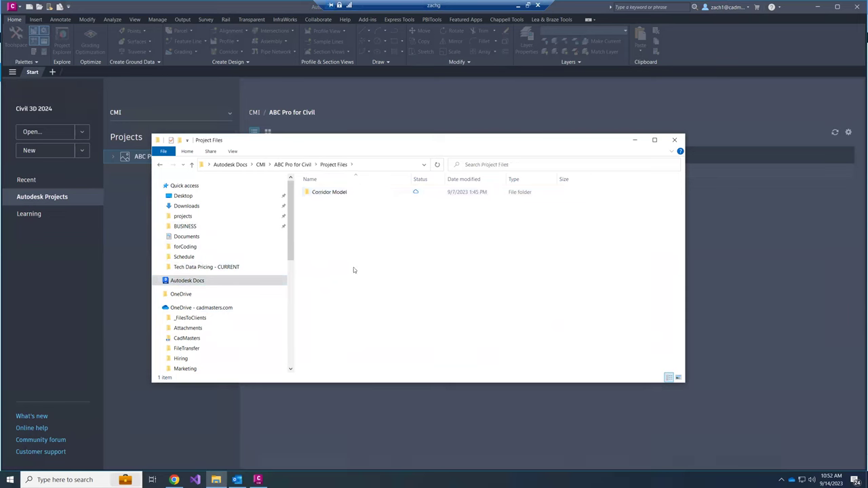
click(319, 195)
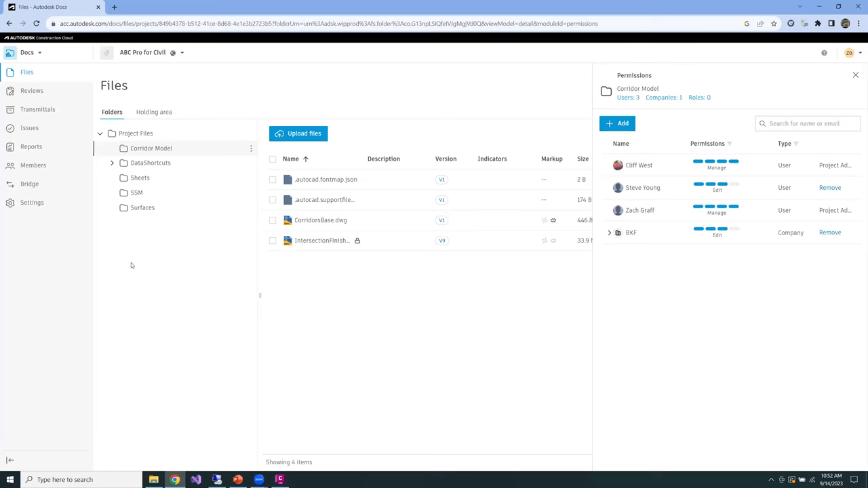
Open a new issue form in the project's Issues, review its fields and the assignable members, roles and companies, and cancel it.
click(57, 133)
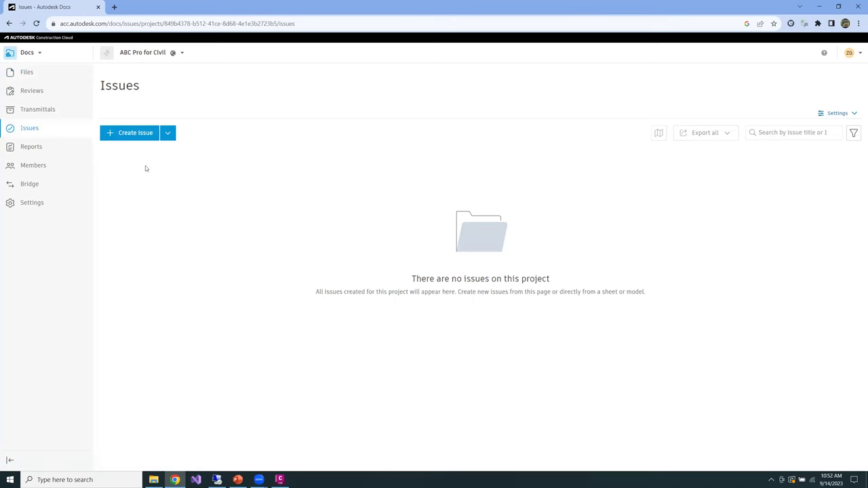
click(131, 138)
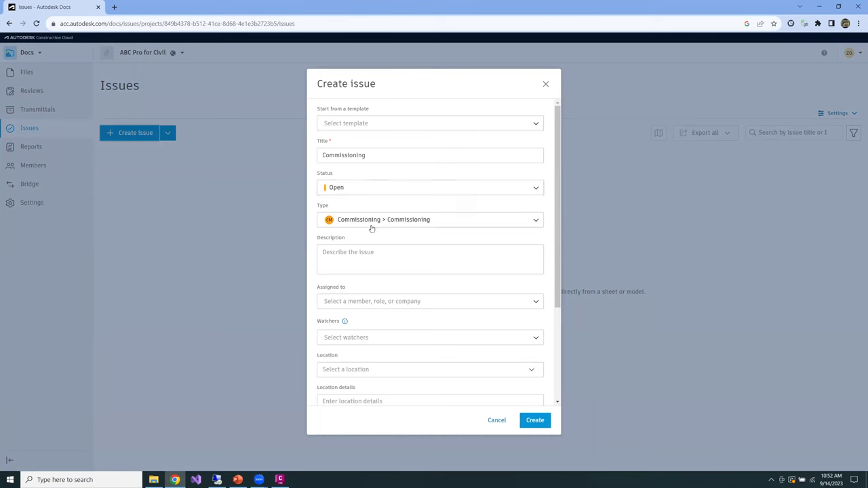
scroll(438, 248, down, 2)
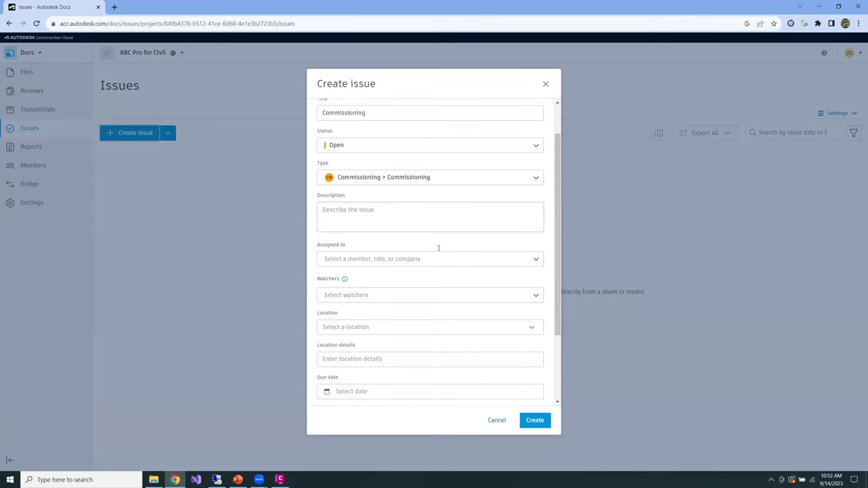
click(412, 173)
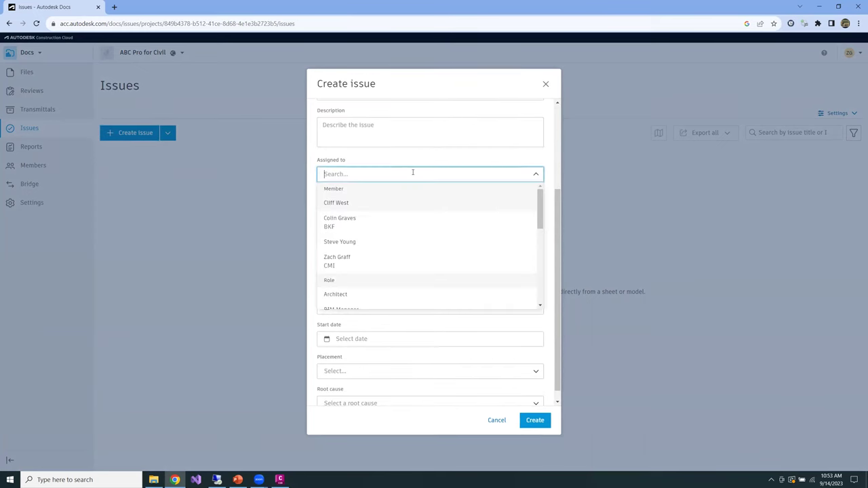
scroll(380, 254, down, 8)
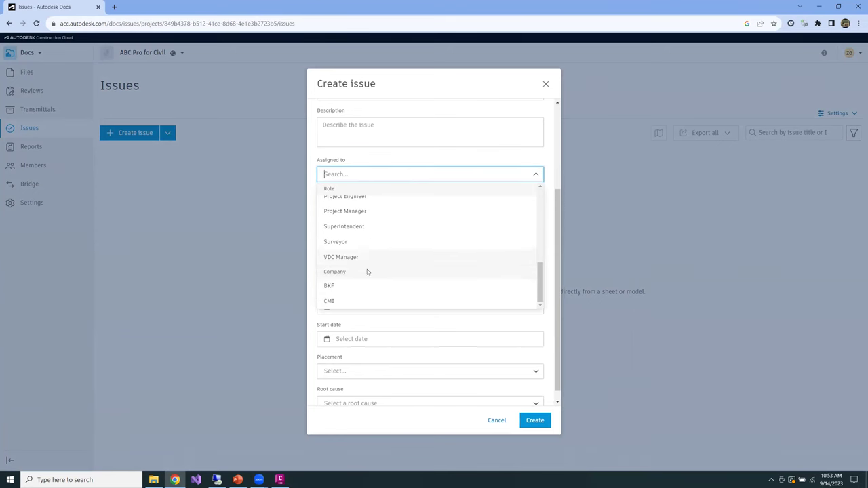
click(407, 158)
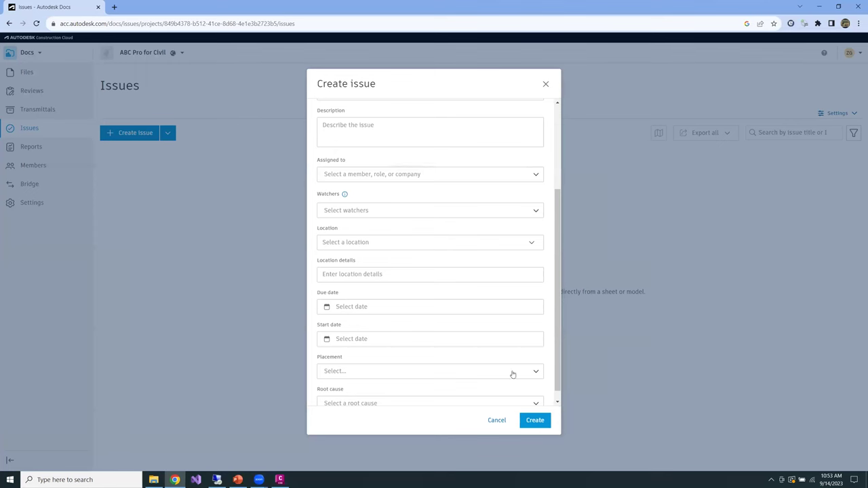
scroll(442, 319, down, 1)
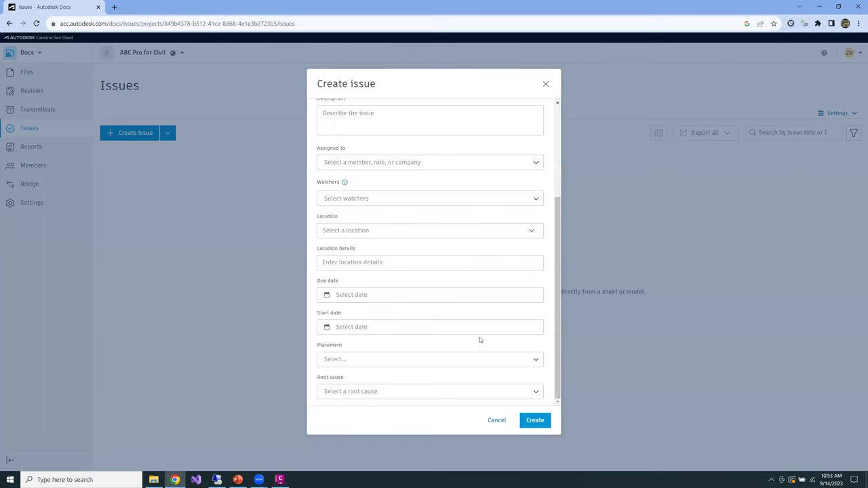
click(502, 421)
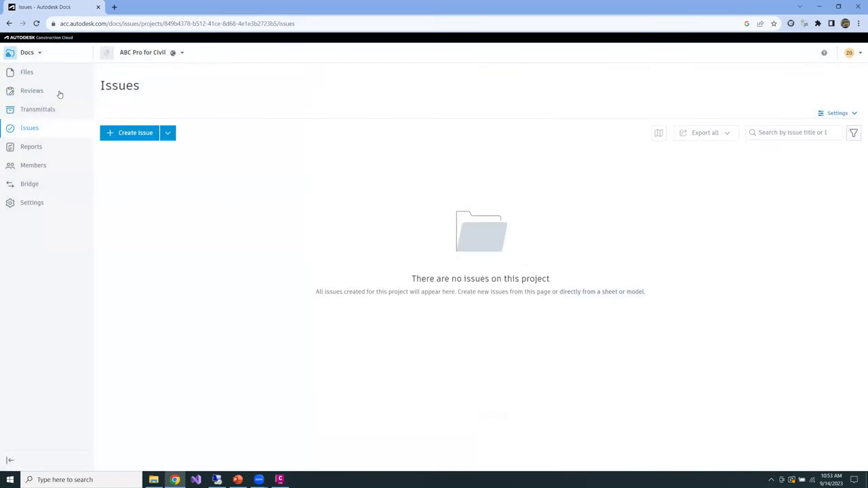
Return to the project files, check the lock on IntersectionFinish.dwg in the Corridor Model folder, and open the drawing.
click(38, 74)
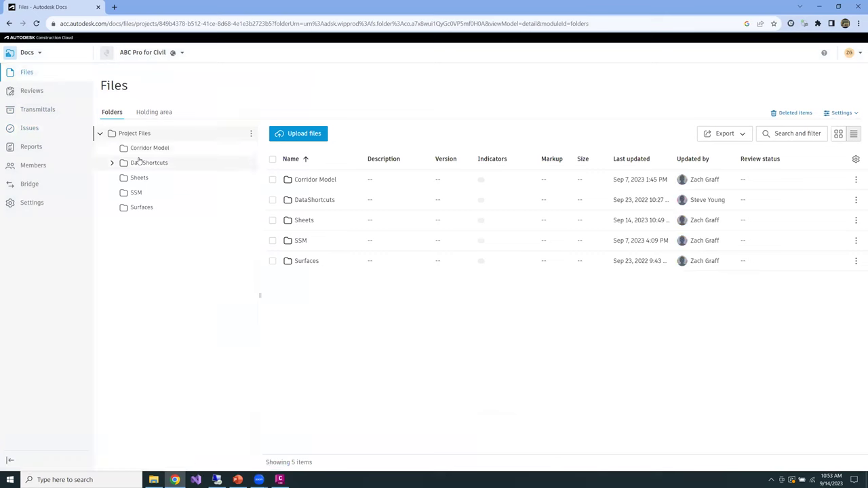
click(152, 149)
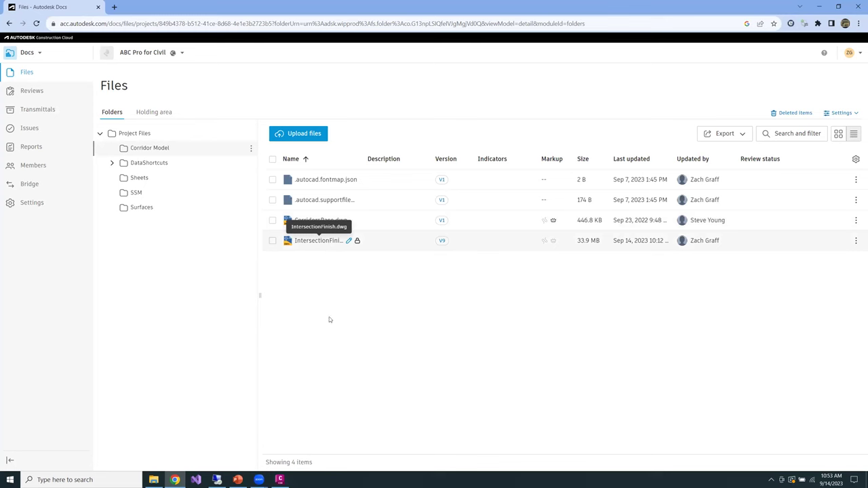
mouse_move(279, 479)
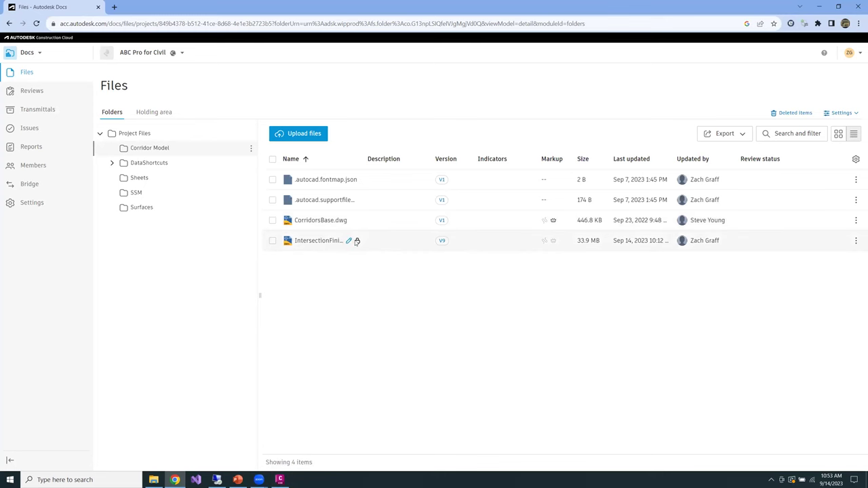
mouse_move(358, 242)
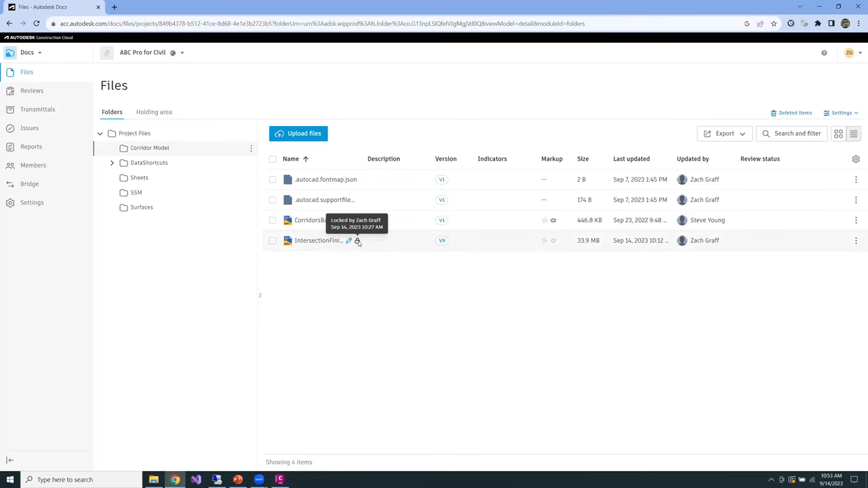
click(320, 241)
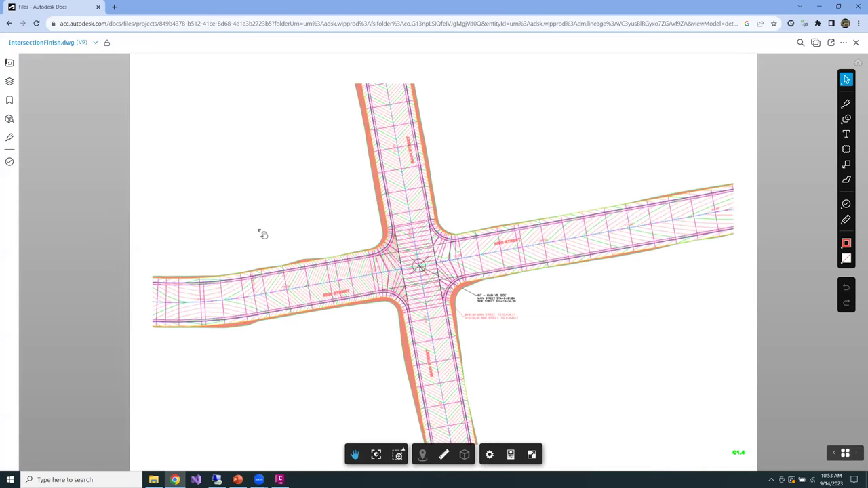
Show the drawing's 2D View instead of Layout1 and examine the cul-de-sac and intersection area up close.
click(9, 64)
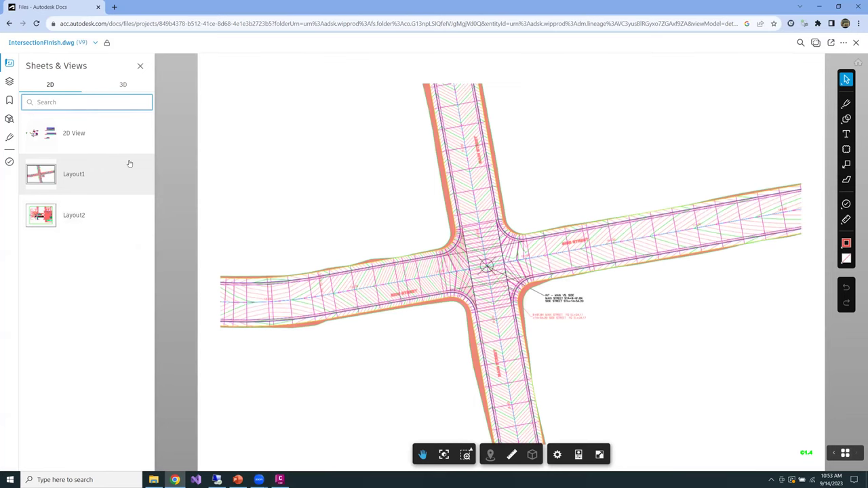
click(92, 144)
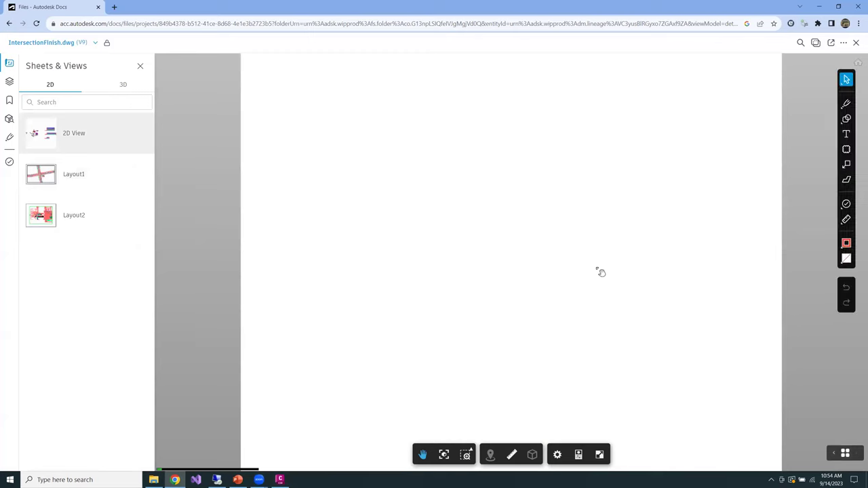
scroll(417, 258, up, 4)
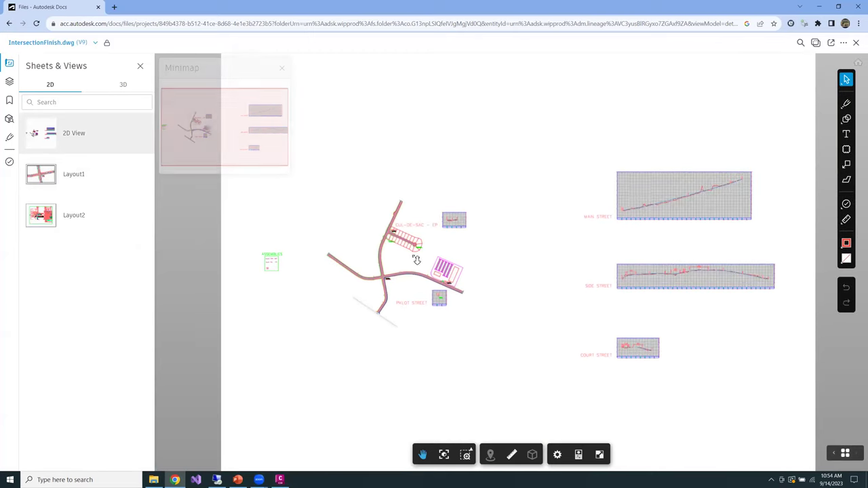
scroll(380, 190, up, 6)
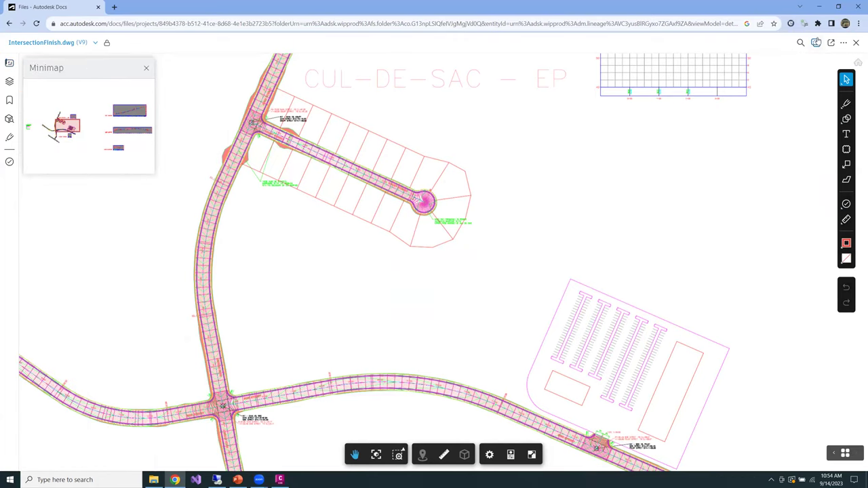
Compare the 2D View of IntersectionFinish.dwg v1 with the 2D View of v9, and explore the comparison's alignment and display mode options.
click(818, 43)
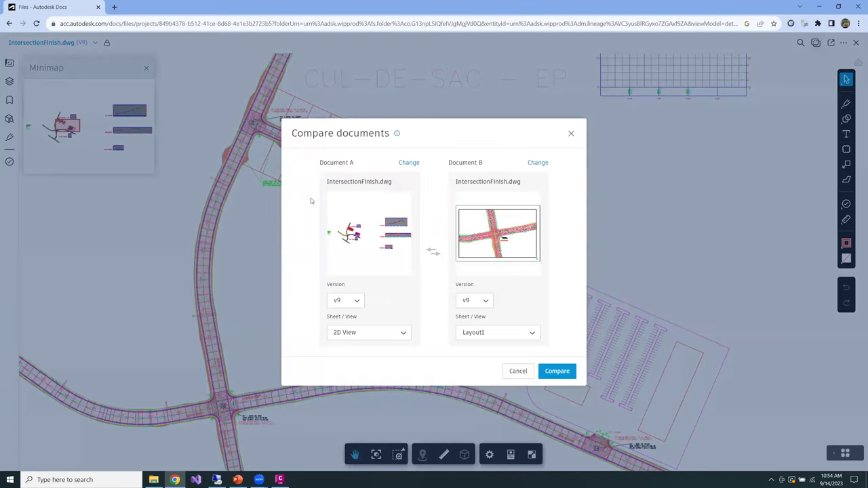
click(352, 301)
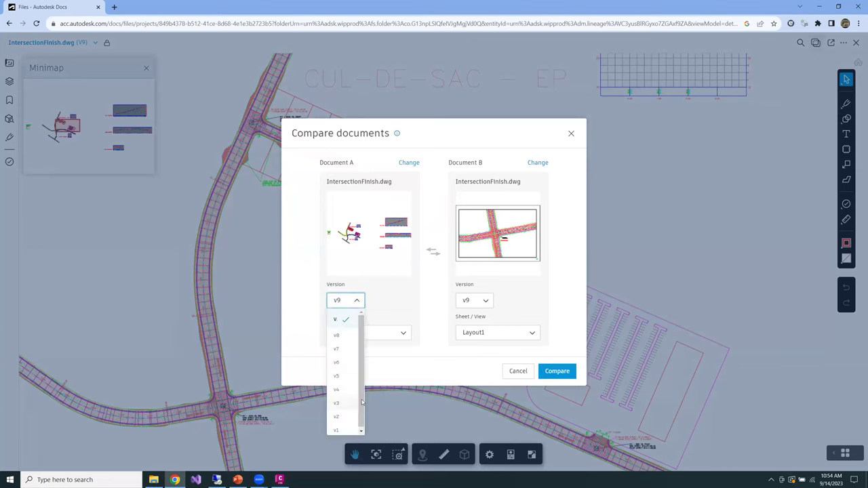
scroll(350, 415, down, 1)
click(343, 430)
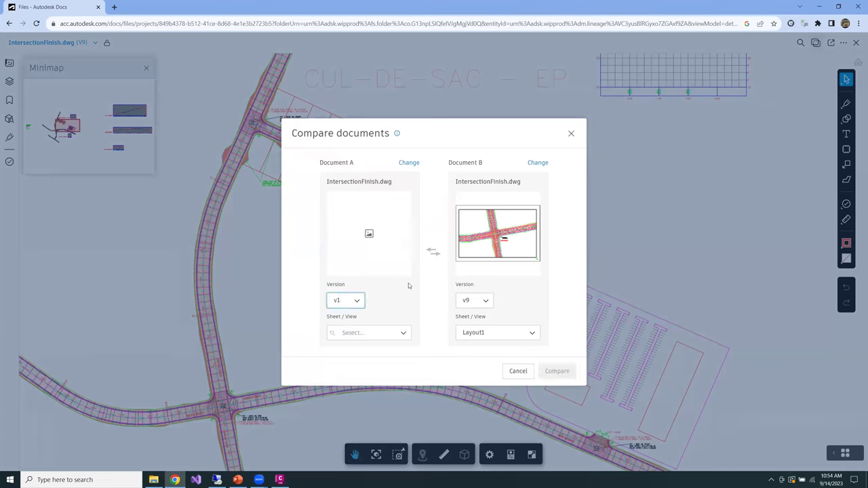
click(478, 333)
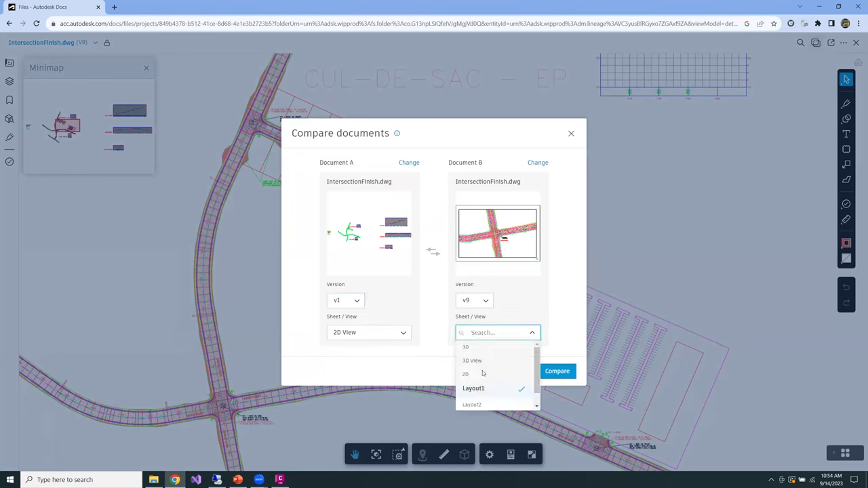
scroll(476, 369, down, 2)
click(475, 403)
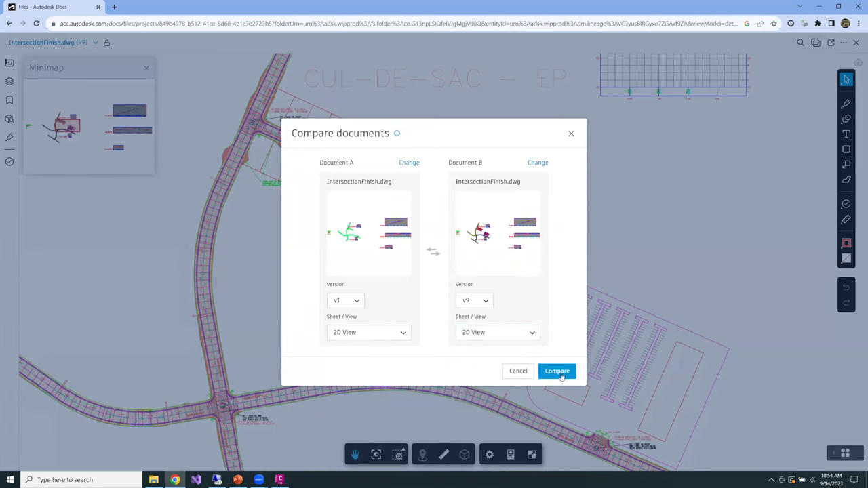
click(559, 373)
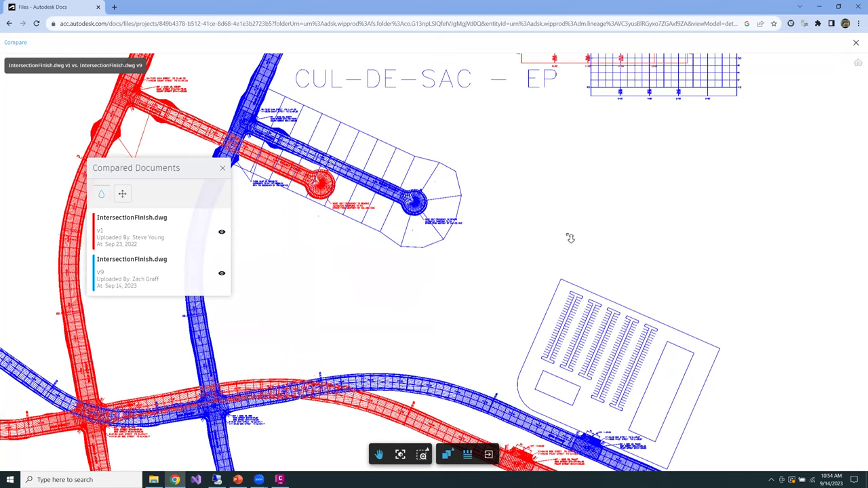
click(122, 194)
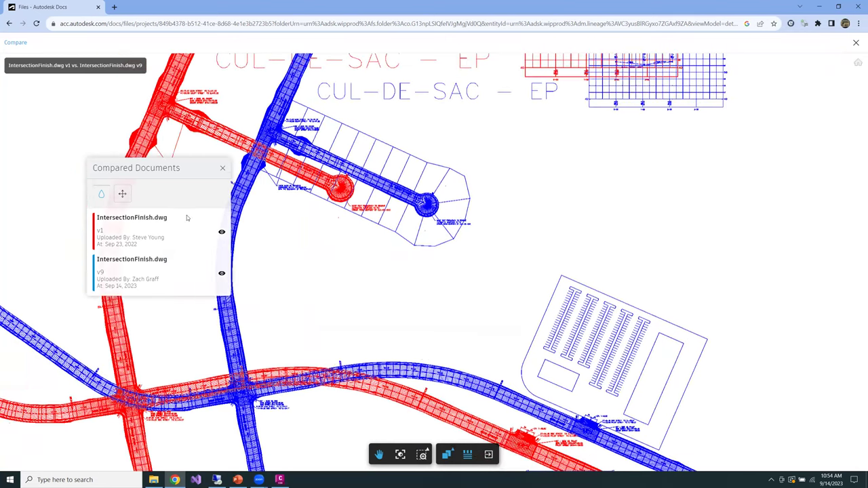
click(449, 455)
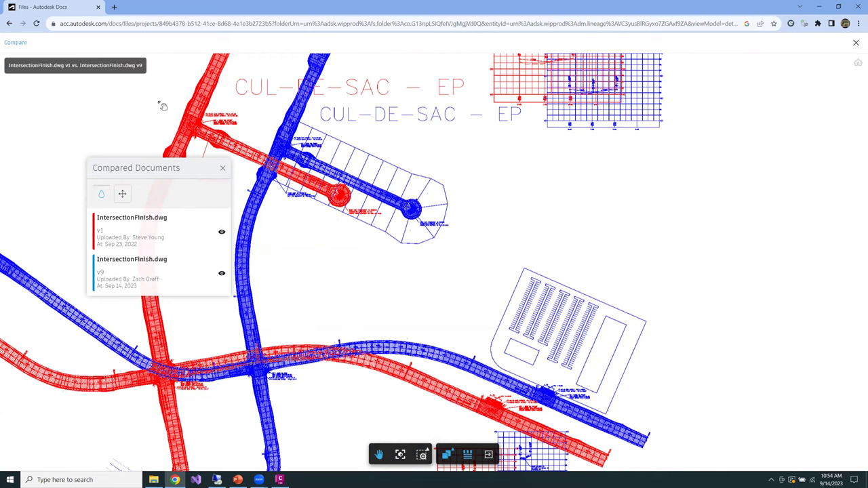
Exit the current comparison and set up a new one for IntersectionFinish.dwg, with v5 as Document A and v8 as Document B, both in 2D View.
click(468, 457)
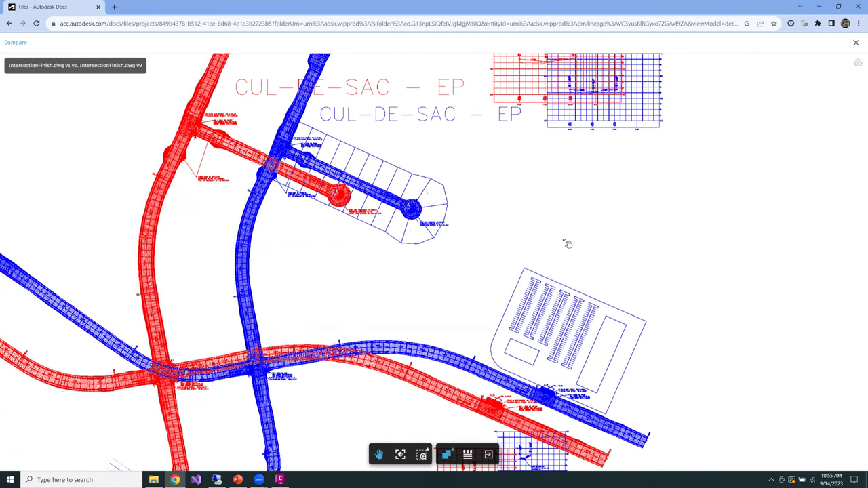
click(487, 455)
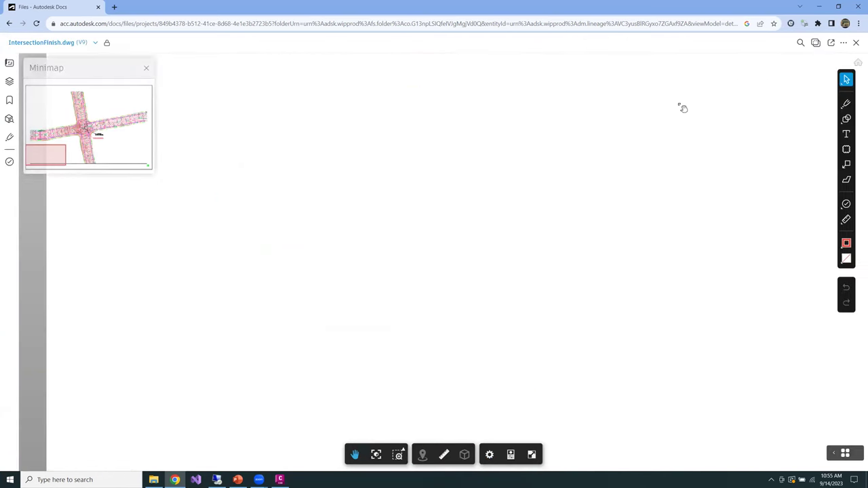
click(817, 44)
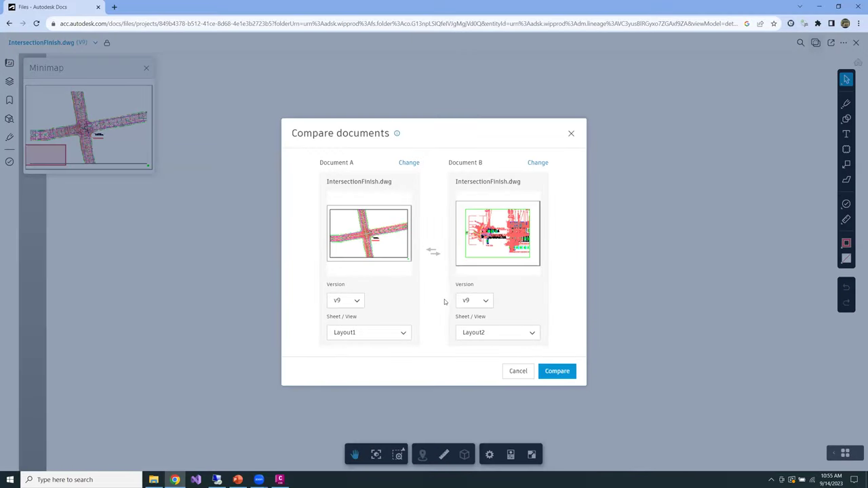
click(350, 305)
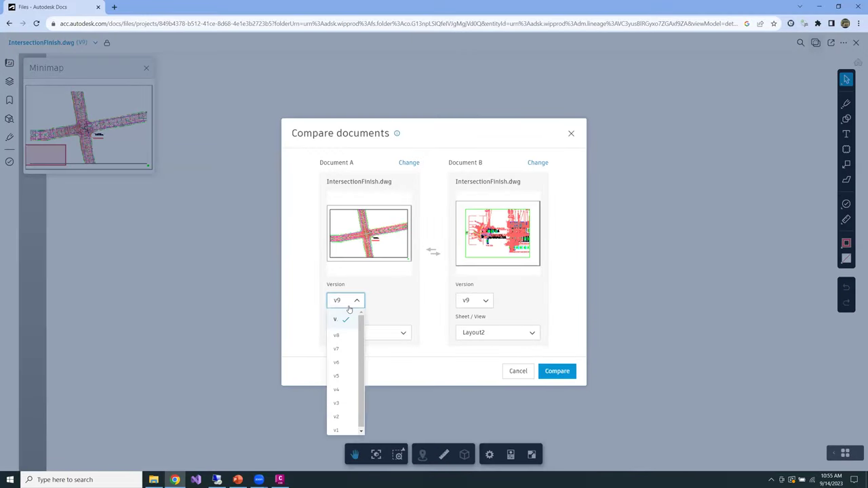
click(344, 371)
click(473, 302)
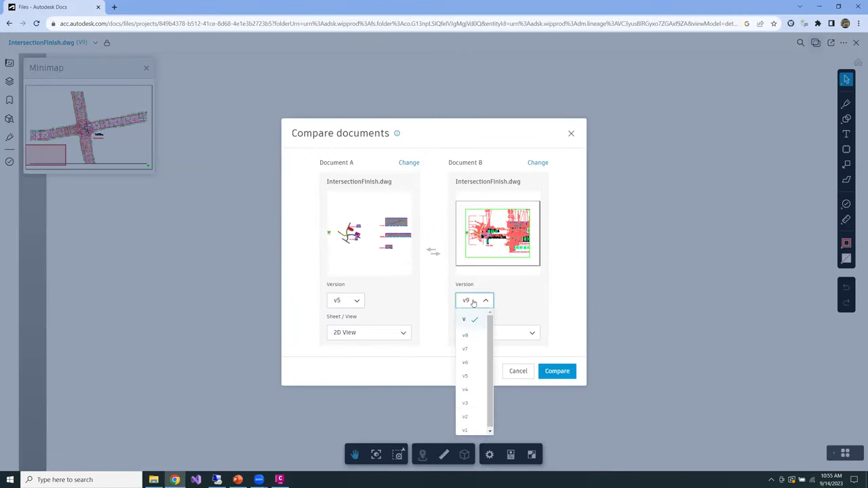
click(466, 336)
click(379, 333)
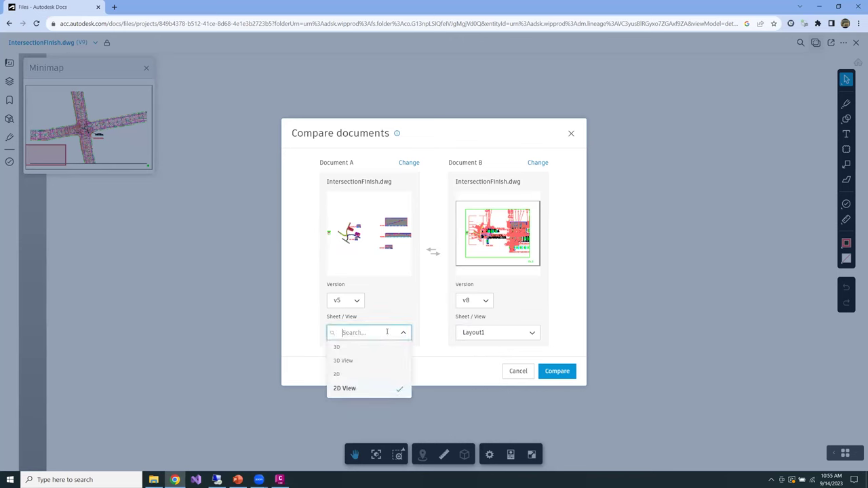
click(483, 336)
click(479, 405)
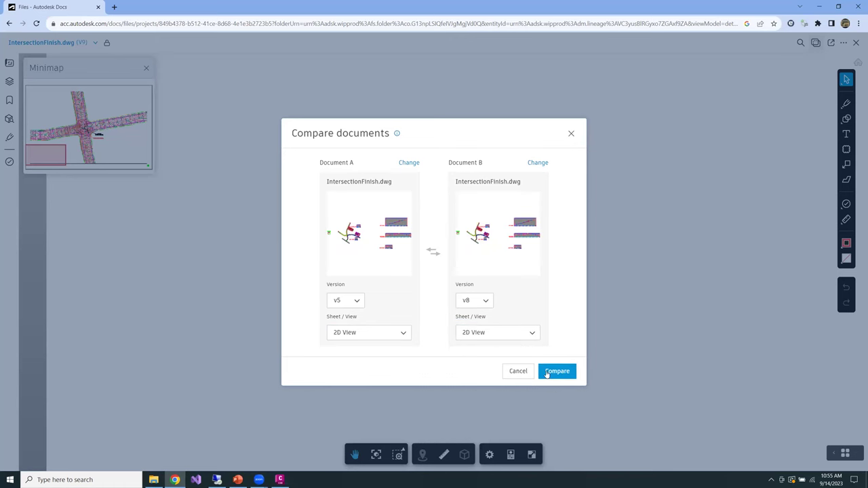
Change Document A to v1 and run the comparison against the 2D View of v8.
click(354, 301)
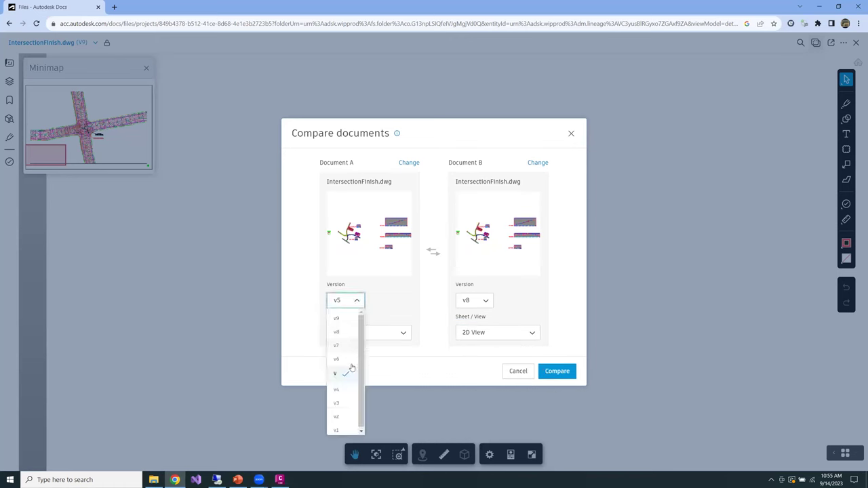
click(343, 404)
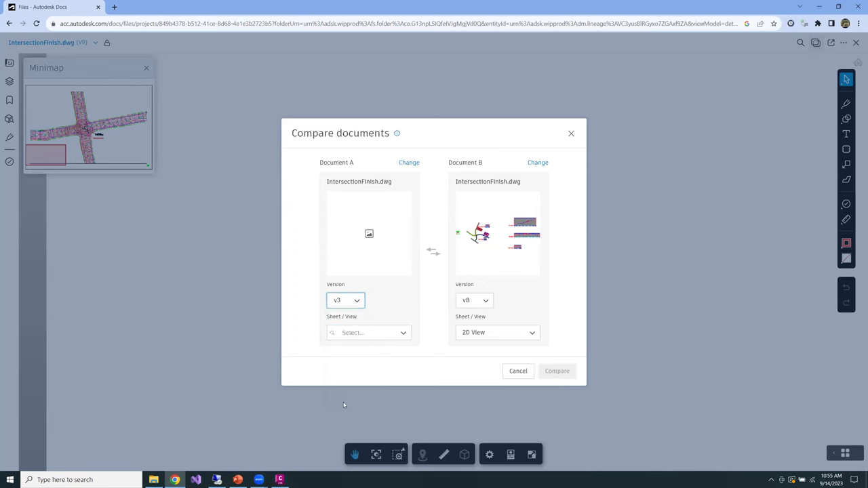
click(346, 307)
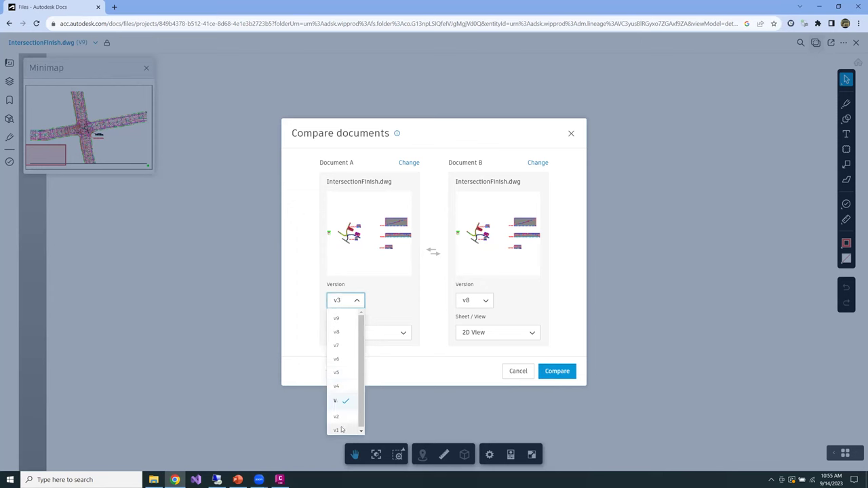
click(341, 430)
click(546, 371)
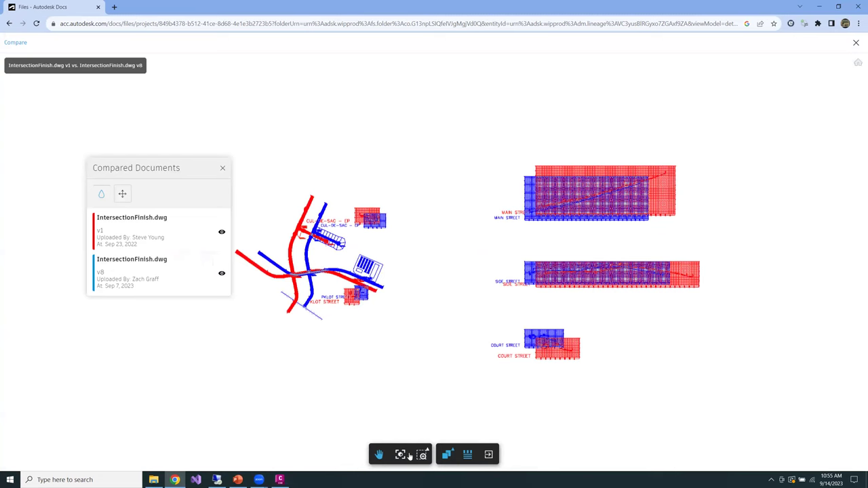
Show v1 and v8 side by side and move the divider across the street layout to examine the differences.
click(449, 458)
click(450, 411)
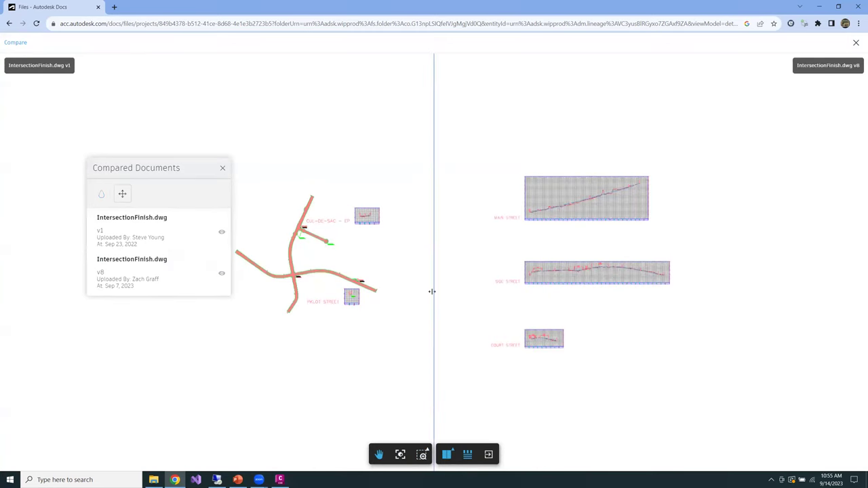
drag(434, 366, 272, 358)
scroll(312, 305, up, 2)
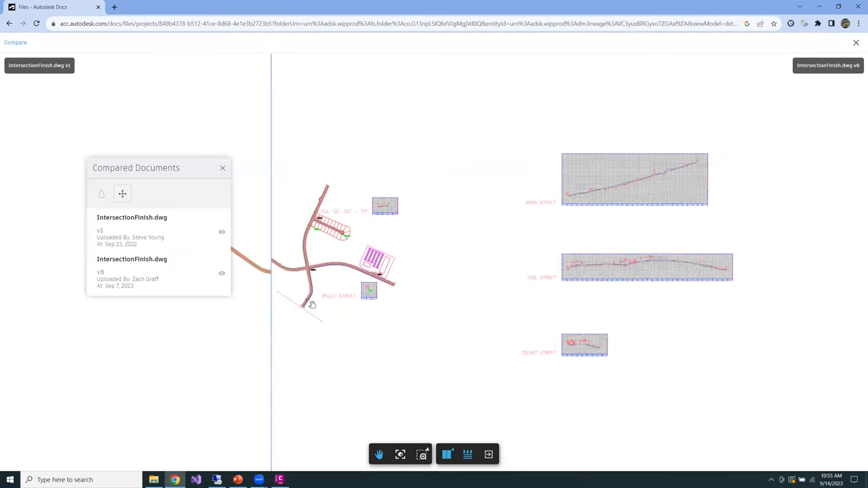
scroll(271, 309, up, 2)
mouse_move(269, 310)
mouse_down()
mouse_move(452, 345)
mouse_move(279, 366)
mouse_move(500, 388)
mouse_move(303, 401)
mouse_move(402, 389)
mouse_move(279, 388)
mouse_move(364, 375)
mouse_move(512, 375)
mouse_move(351, 371)
mouse_move(302, 382)
mouse_move(491, 386)
mouse_move(296, 387)
mouse_move(471, 381)
mouse_move(325, 384)
mouse_up()
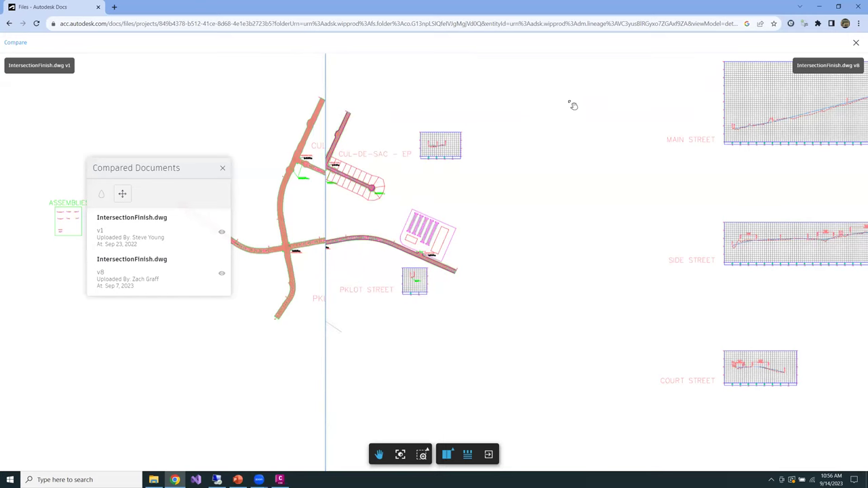
Close the comparison and look at the project's Reviews and Transmittals pages.
click(856, 42)
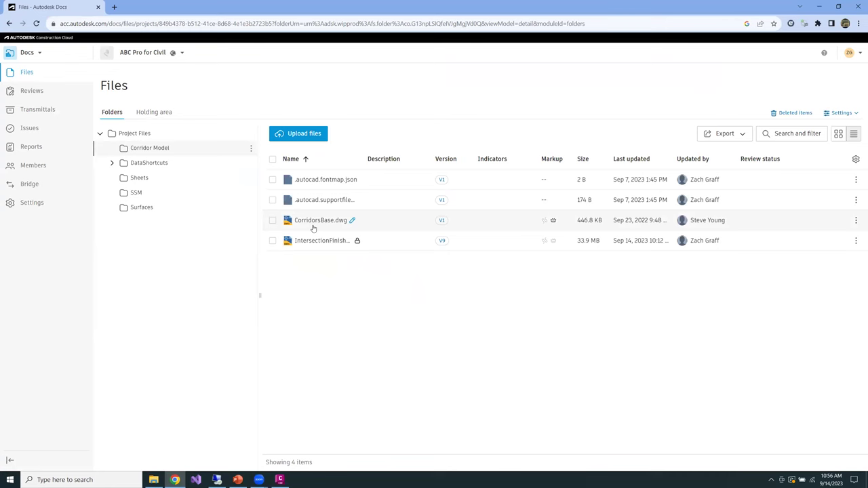
click(29, 91)
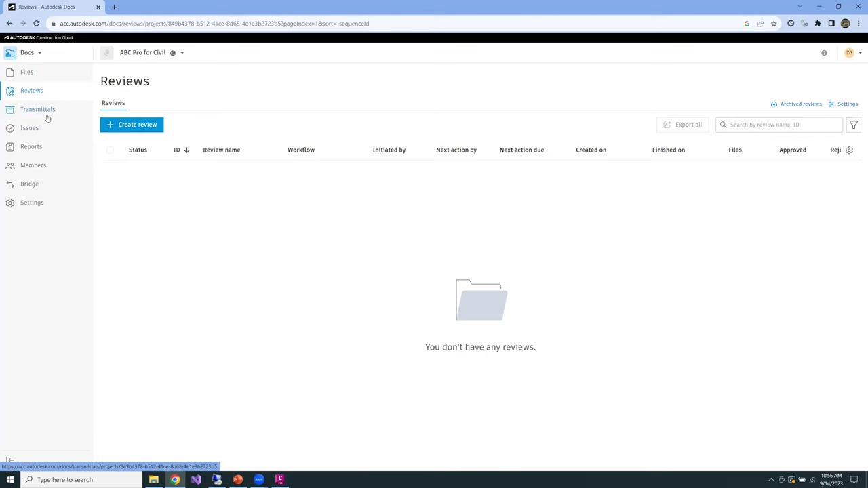
click(42, 114)
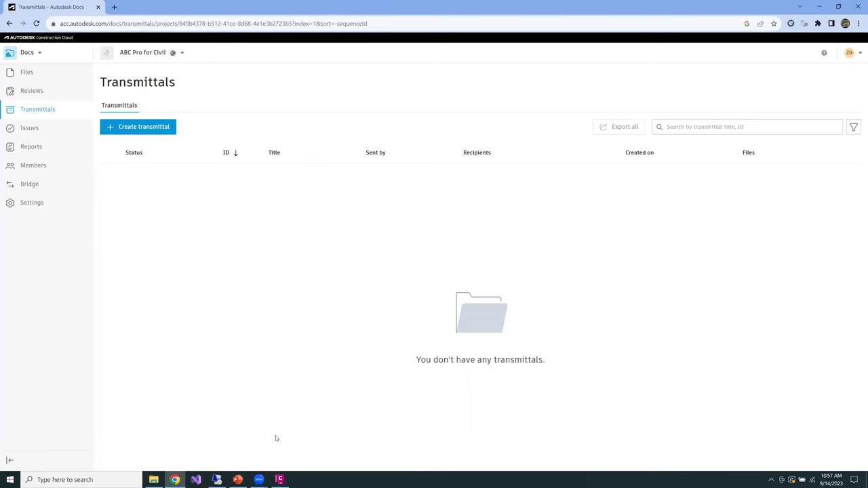
Switch to Civil 3D and close the IntersectionFinish drawing.
click(282, 479)
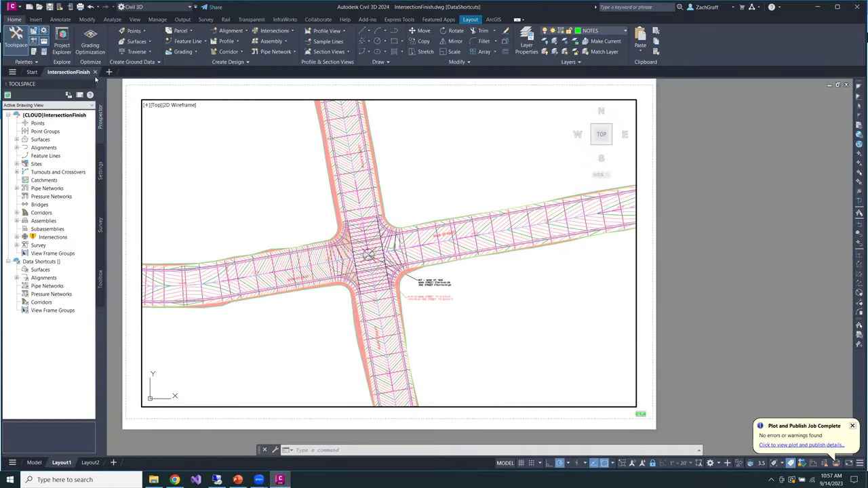
key(ctrl+F4)
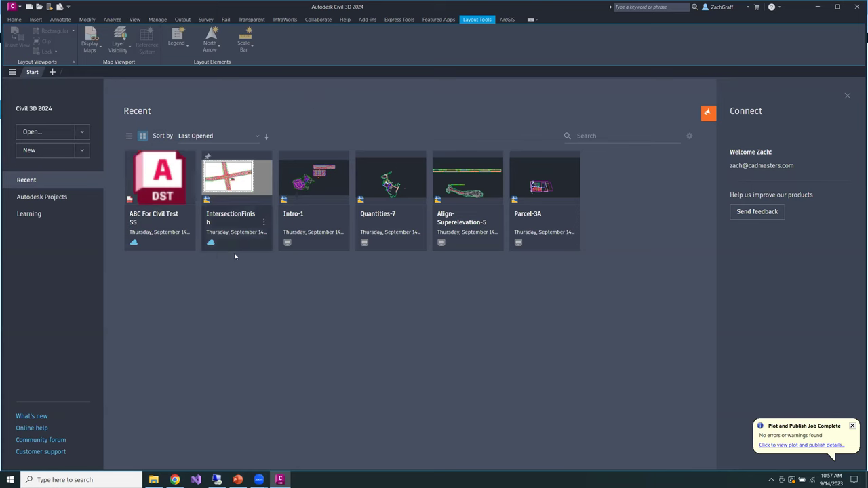
Browse for a drawing to open in Autodesk Docs, through CMI, ABC Pro for Civil and Project Files to Corridor Model, and cancel without opening one.
click(39, 8)
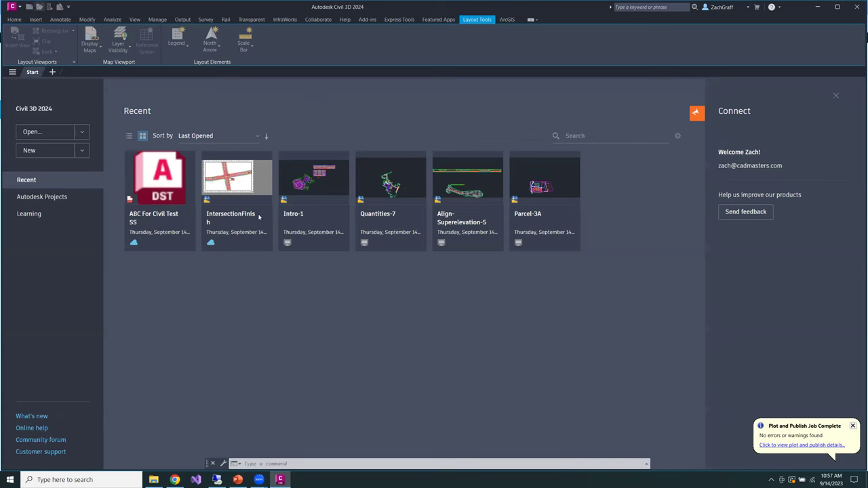
click(404, 149)
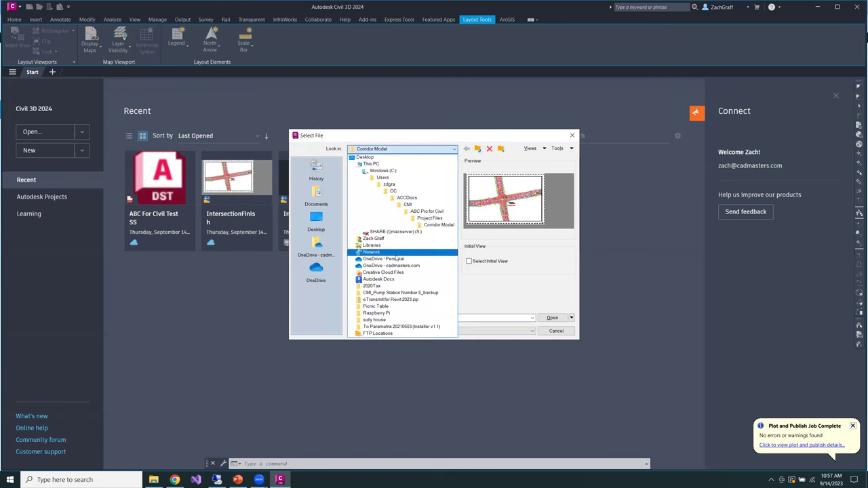
click(399, 278)
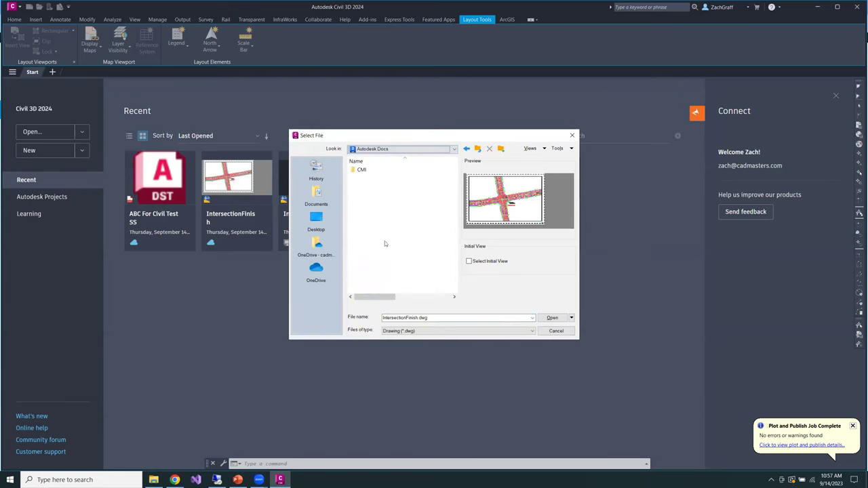
double_click(362, 170)
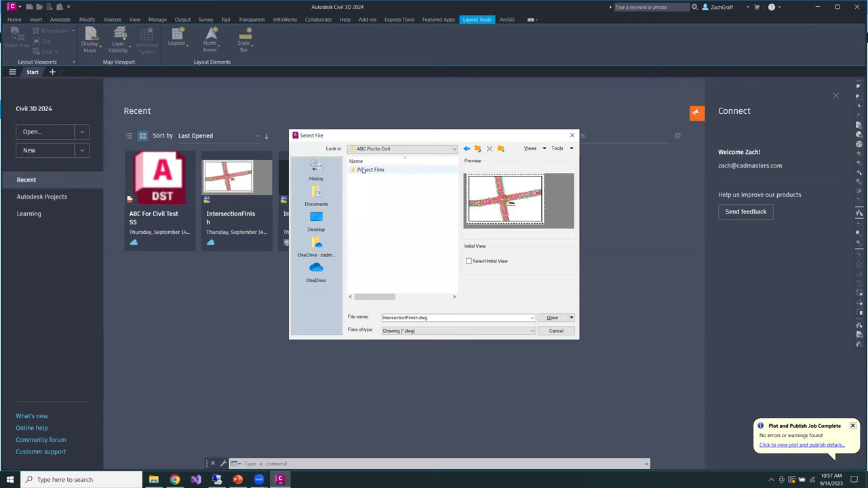
double_click(364, 171)
double_click(370, 170)
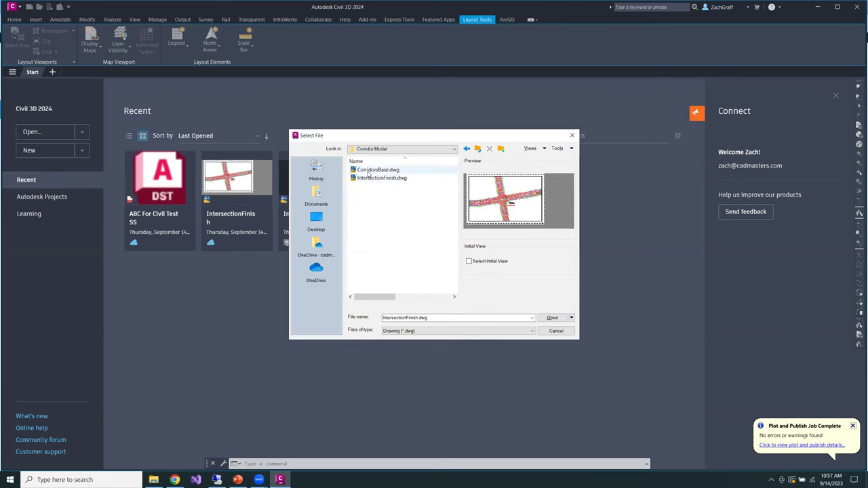
click(555, 330)
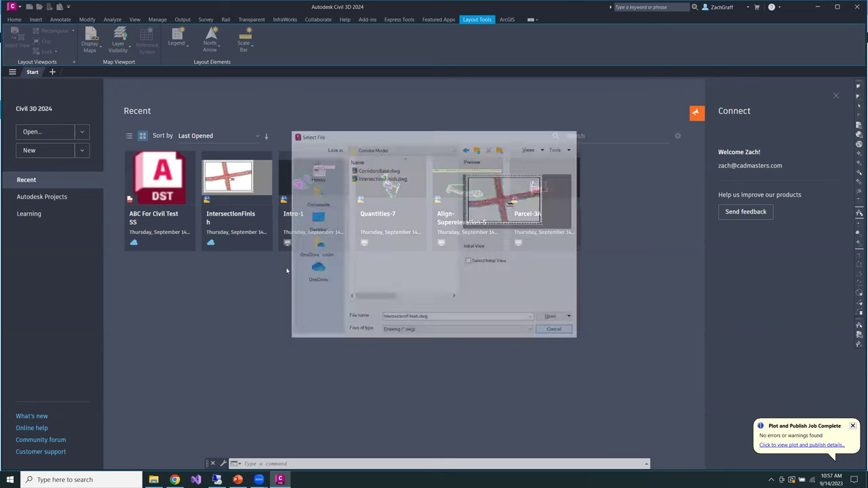
Open IntersectionFinish.dwg from the Corridor Model folder of the ABC Pro for Civil Autodesk project and close the Sheet Set Manager palette.
click(54, 201)
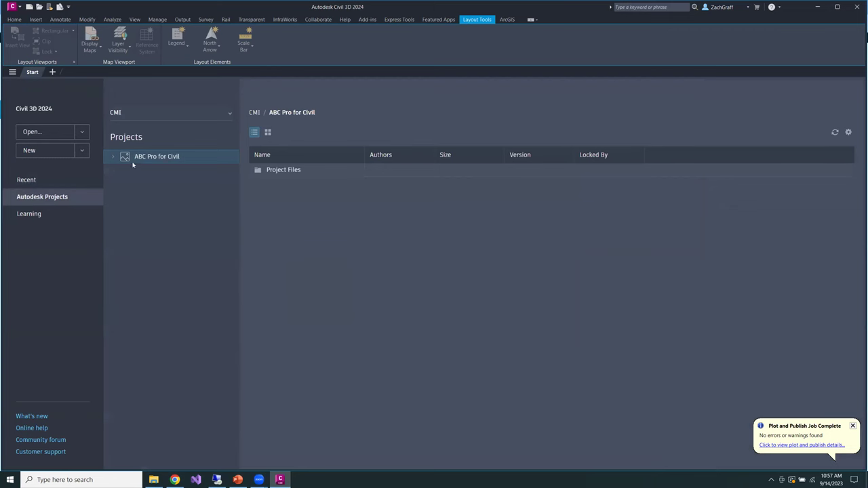
click(289, 171)
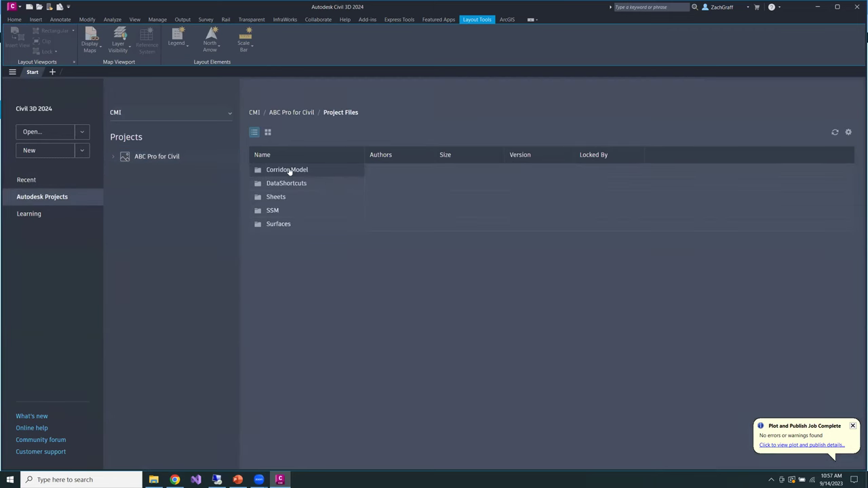
click(289, 171)
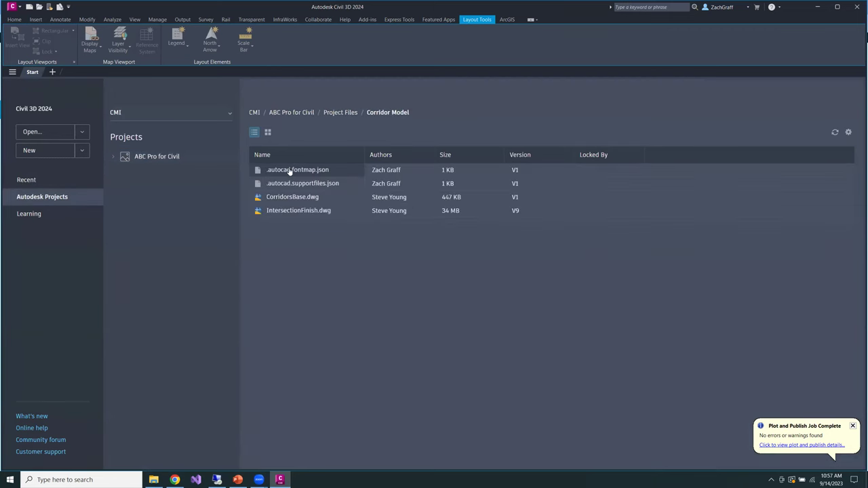
click(278, 212)
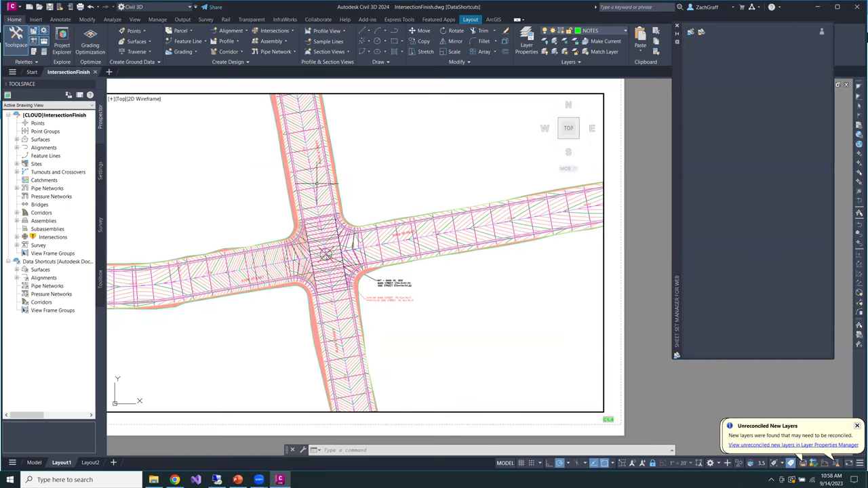
click(676, 27)
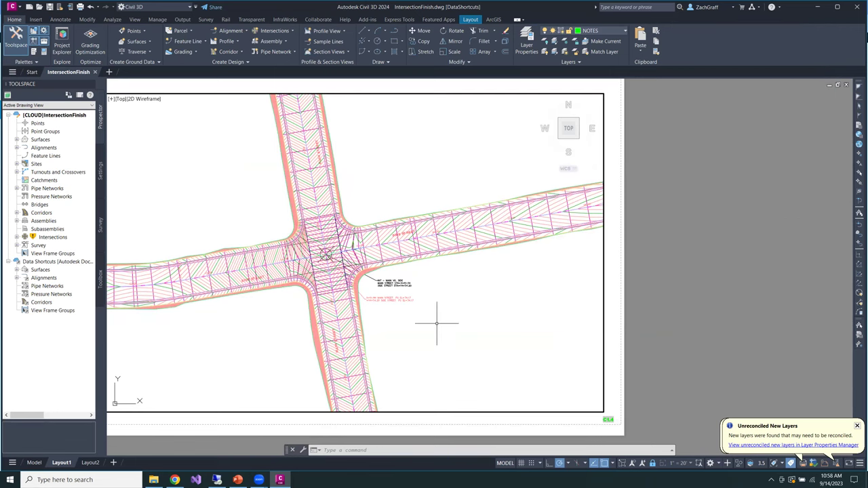
Close the IntersectionFinish drawing without saving the changes.
drag(436, 324, 508, 306)
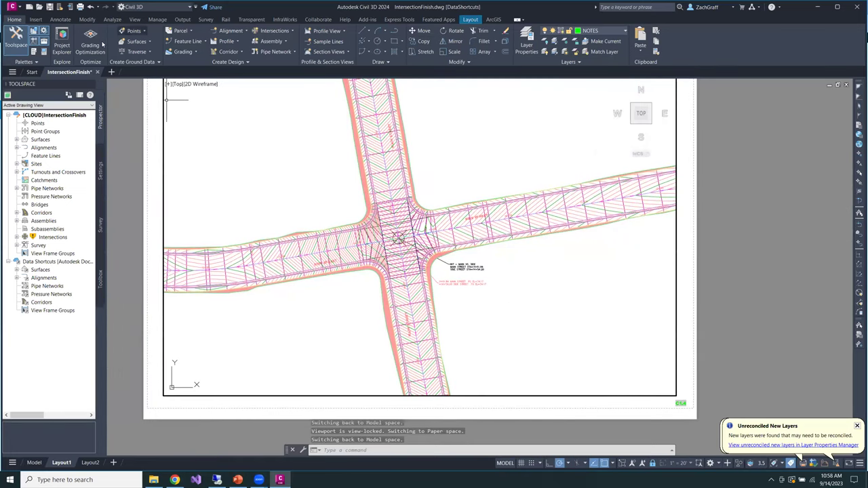
click(97, 72)
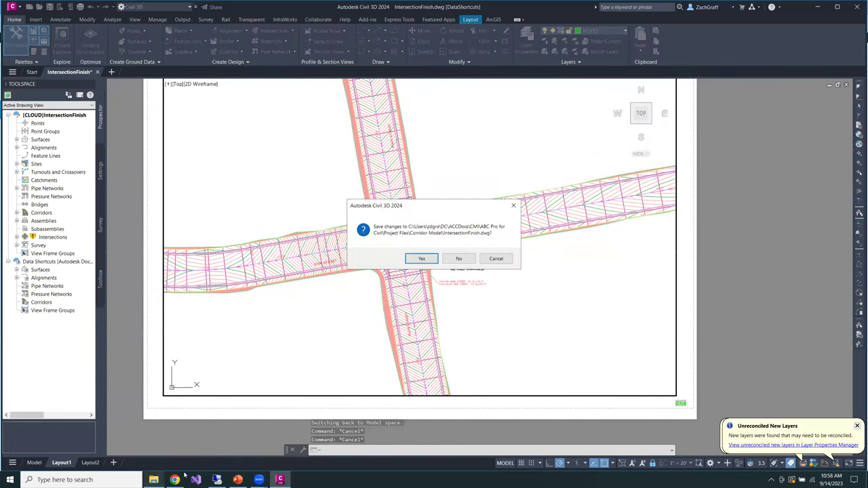
click(459, 259)
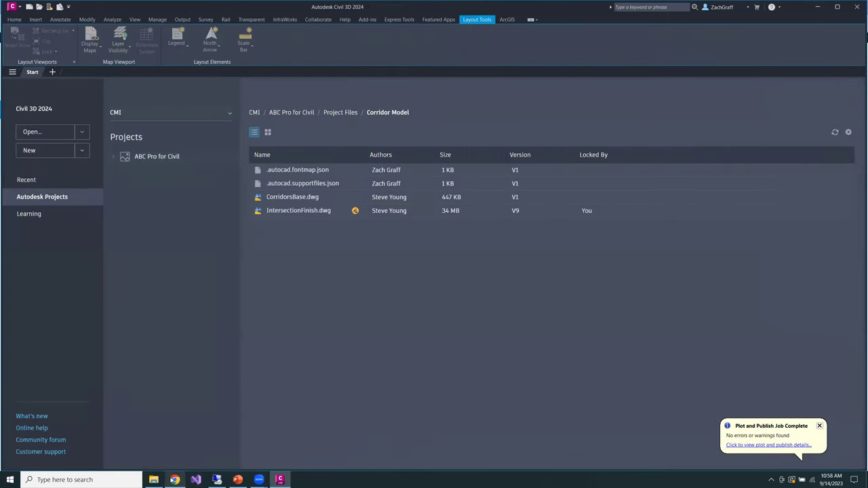
Switch to Autodesk Docs in the browser and check the file locks in the Corridor Model folder.
key(alt+Tab)
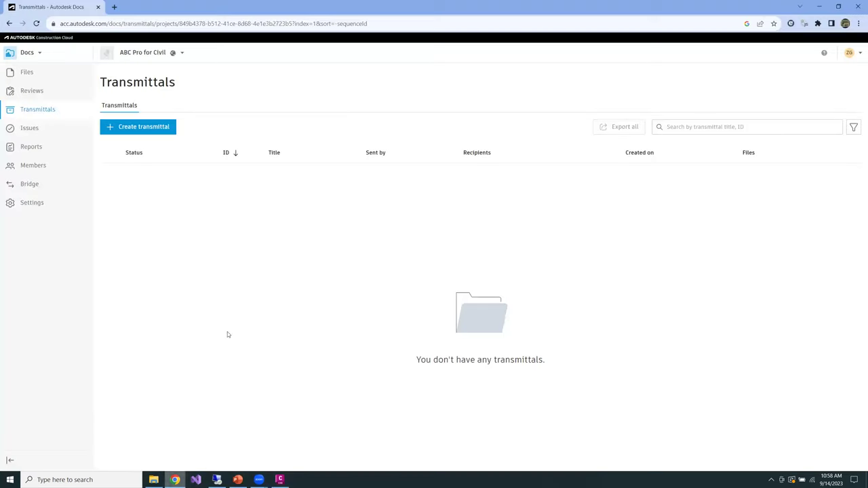
click(31, 76)
click(154, 149)
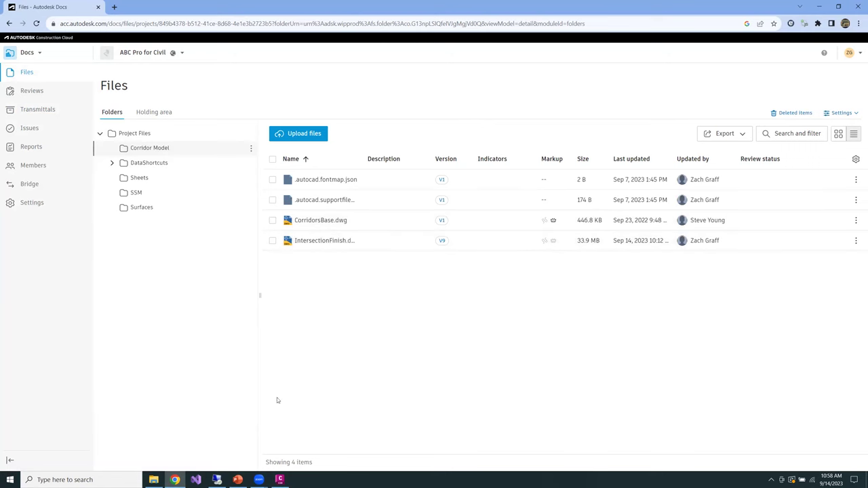
Open IntersectionFinish.dwg from the Corridor Model folder in Civil 3D, and switch to Autodesk Docs to check its lock.
click(279, 479)
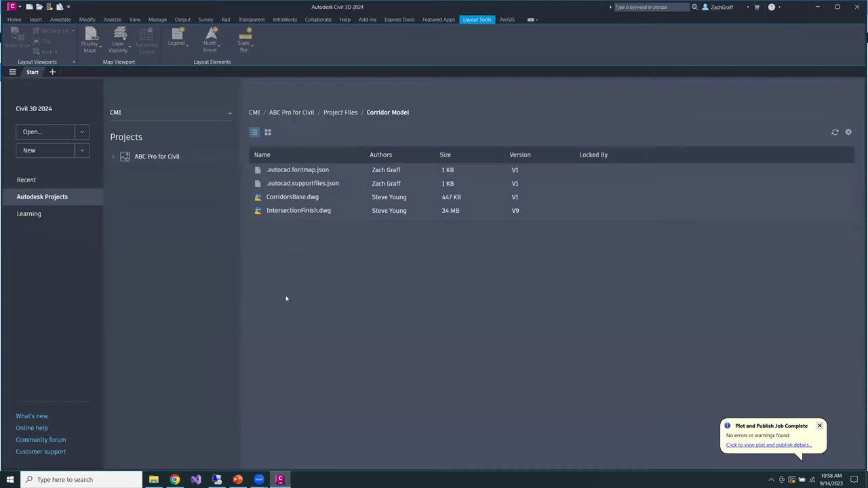
click(294, 211)
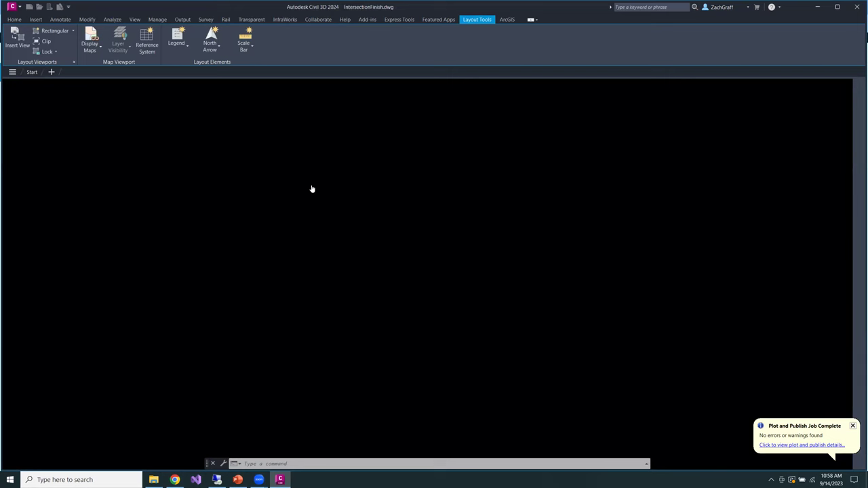
click(175, 479)
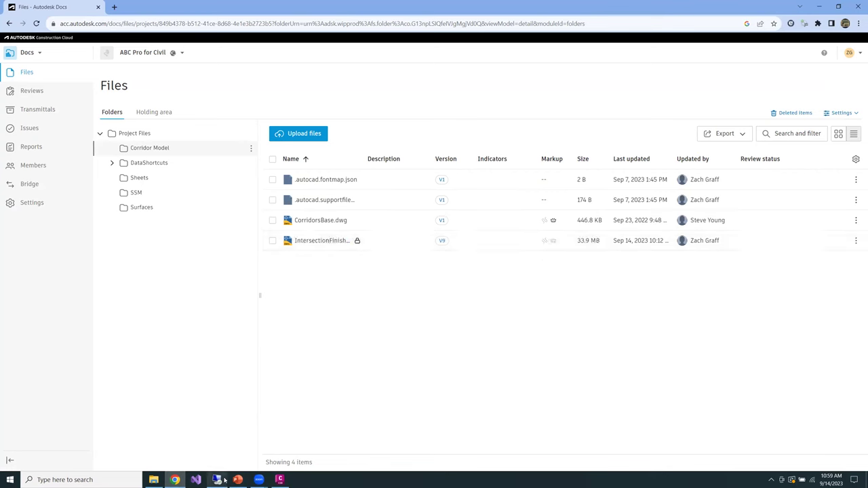
Switch to the remote desktop's Civil 3D and open the locked IntersectionFinish.dwg from Project Files, Corridor Model.
mouse_move(225, 480)
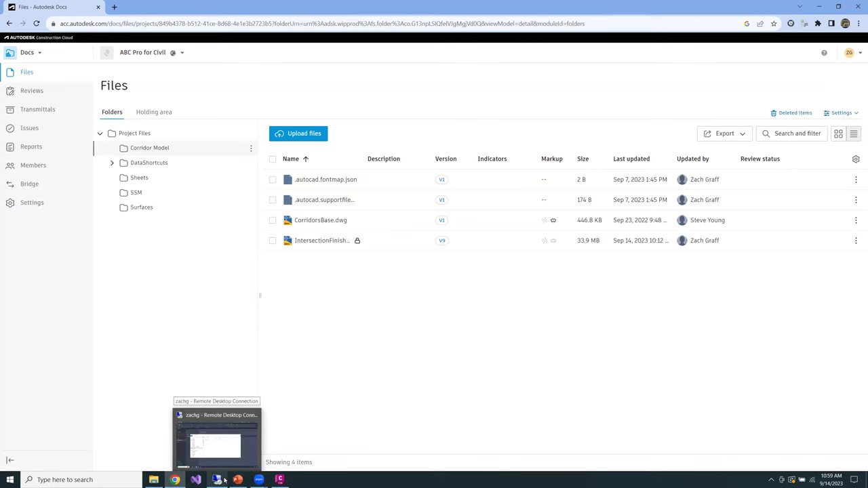
click(224, 481)
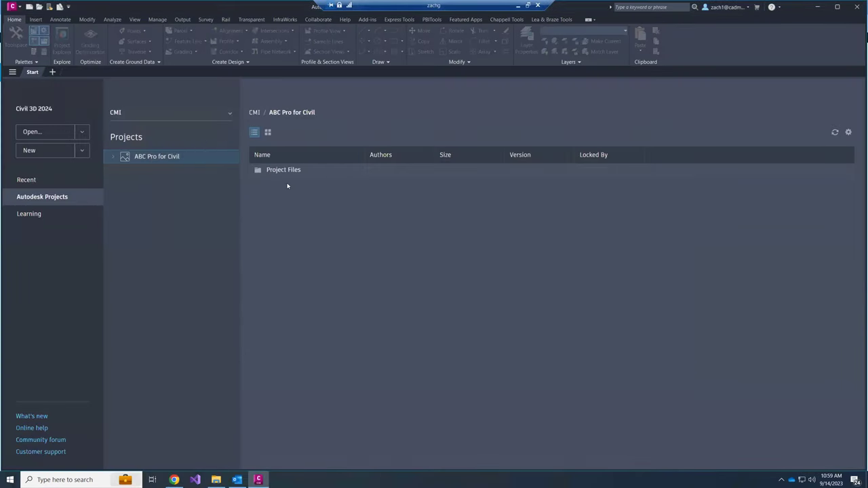
double_click(287, 171)
double_click(287, 171)
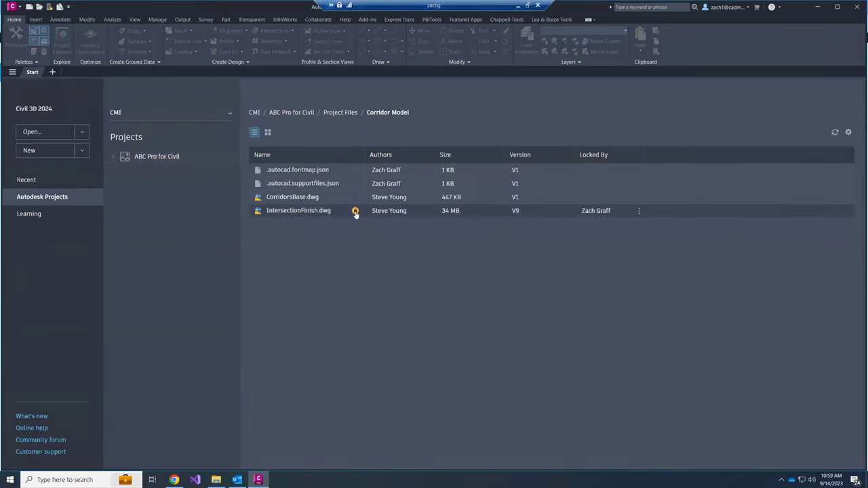
mouse_move(355, 213)
click(325, 211)
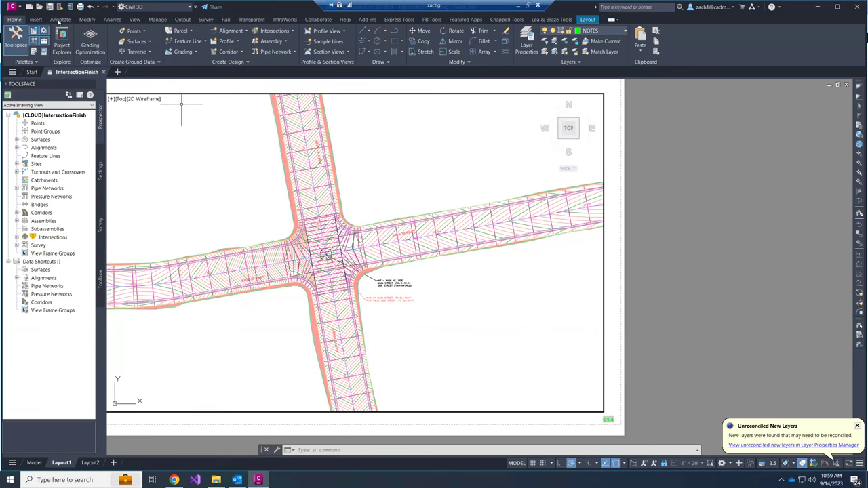
Try to save the locked IntersectionFinish drawing, and close it before returning to the local Civil 3D session.
click(50, 7)
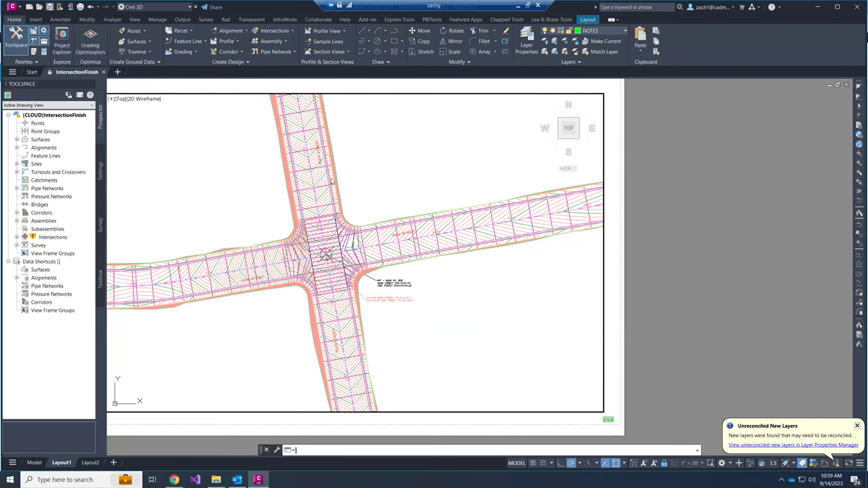
click(444, 259)
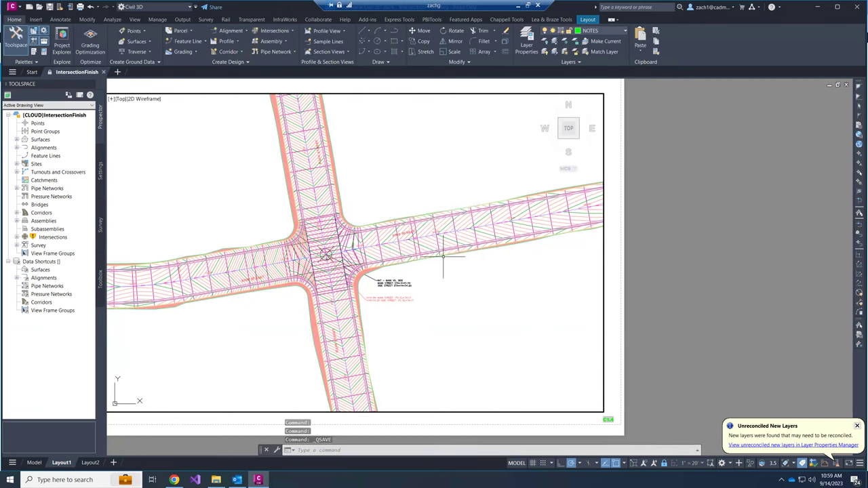
mouse_move(103, 72)
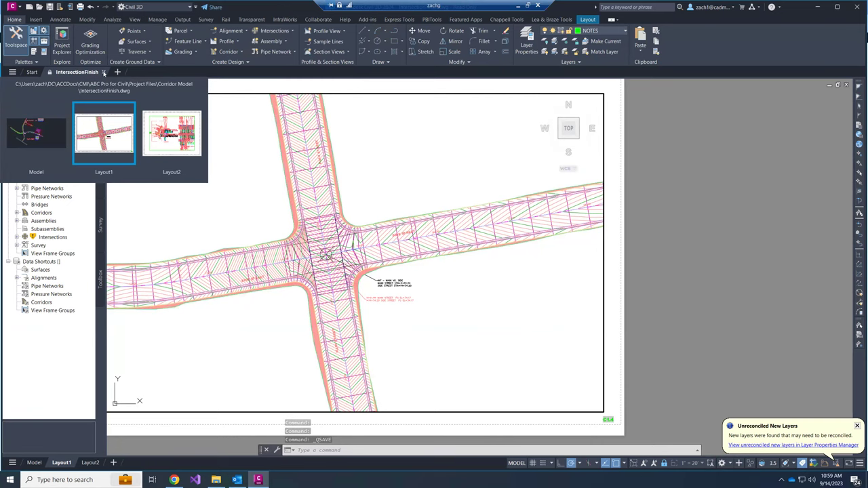
click(104, 73)
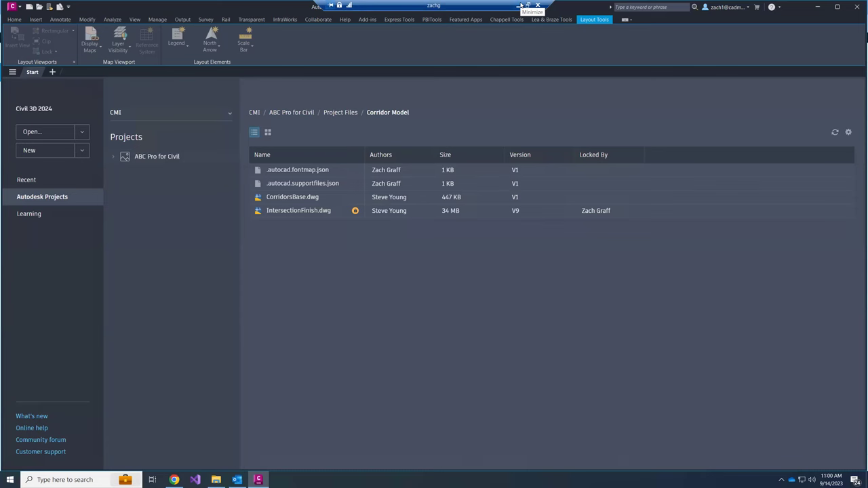
click(520, 5)
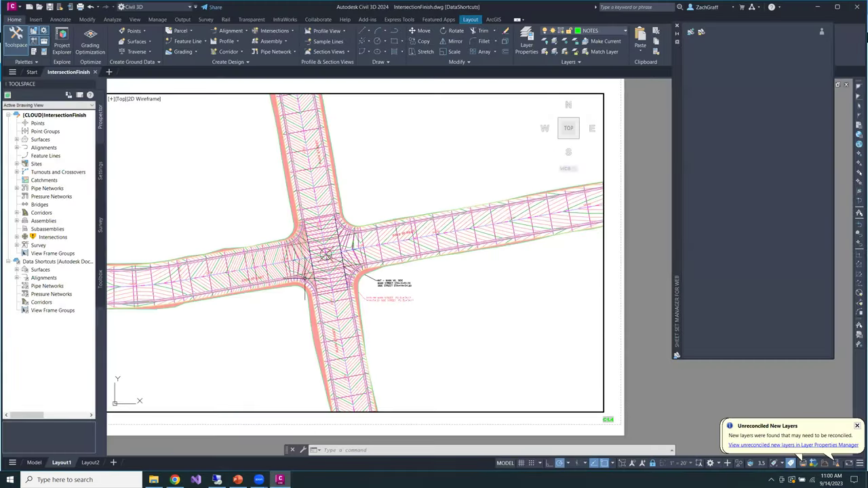
Switch IntersectionFinish to model space and inspect the externally referenced lot lines around the Court Street cul-de-sac.
scroll(367, 297, down, 3)
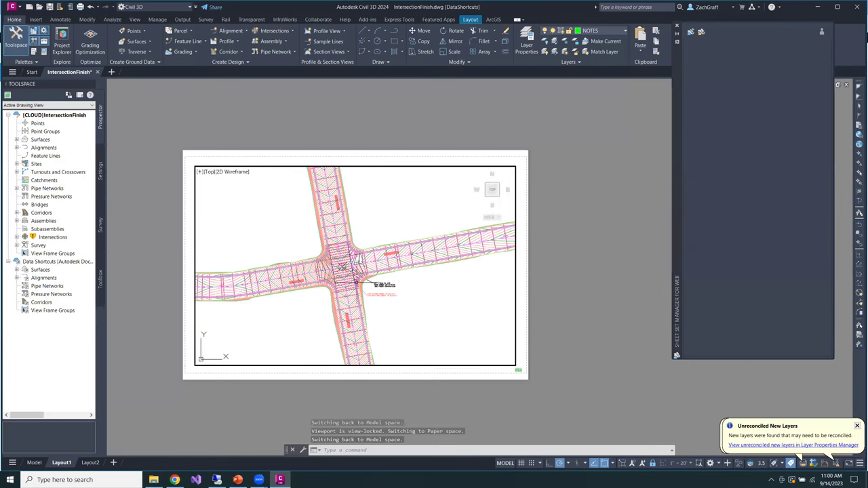
click(34, 462)
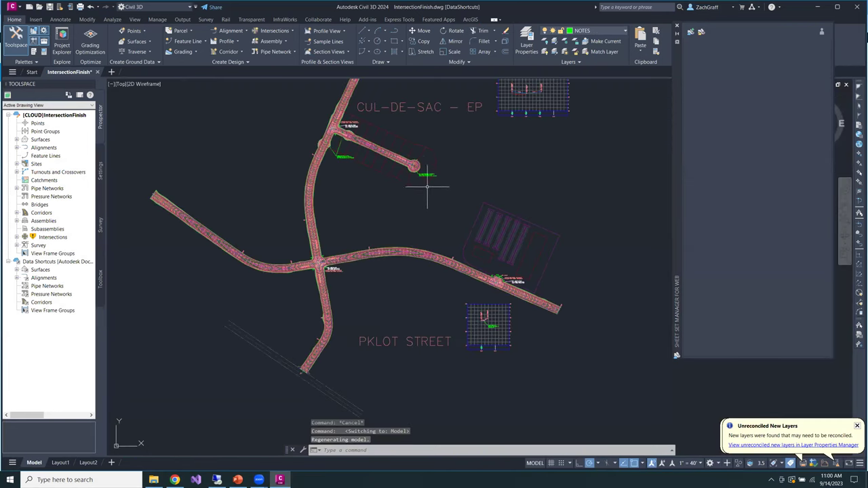
scroll(425, 186, up, 6)
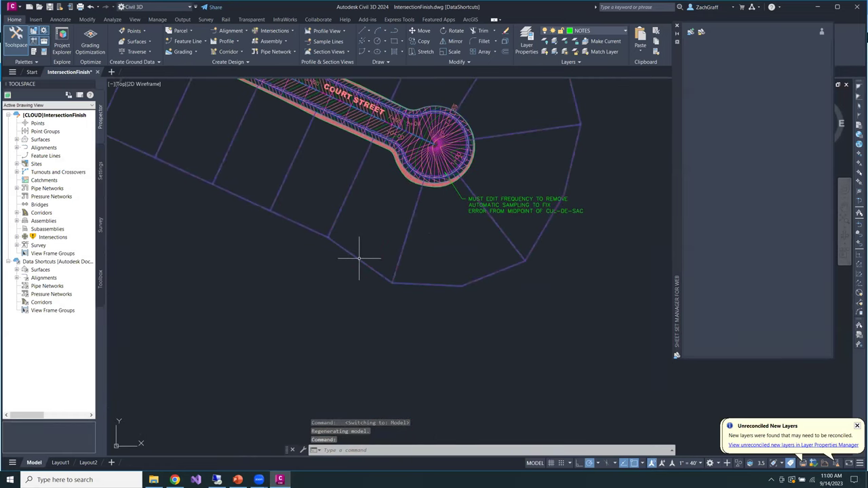
click(357, 257)
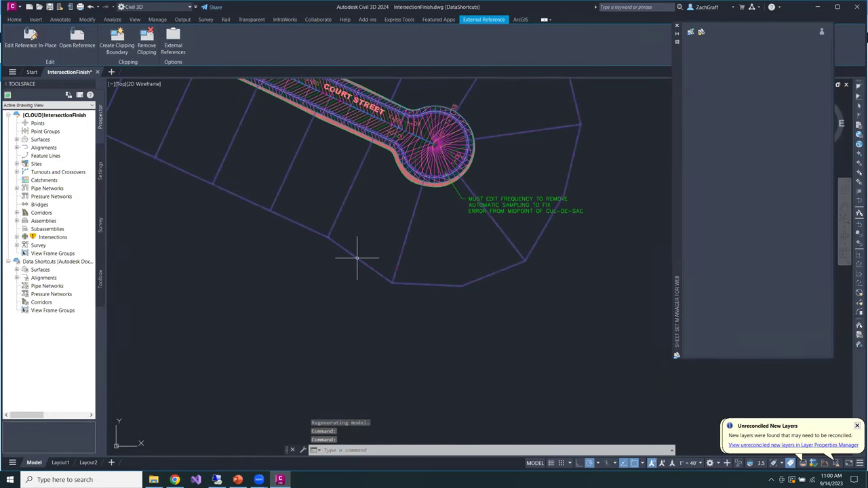
scroll(388, 281, down, 4)
mouse_move(384, 292)
mouse_down()
mouse_move(368, 219)
mouse_move(354, 211)
mouse_up()
key(Escape)
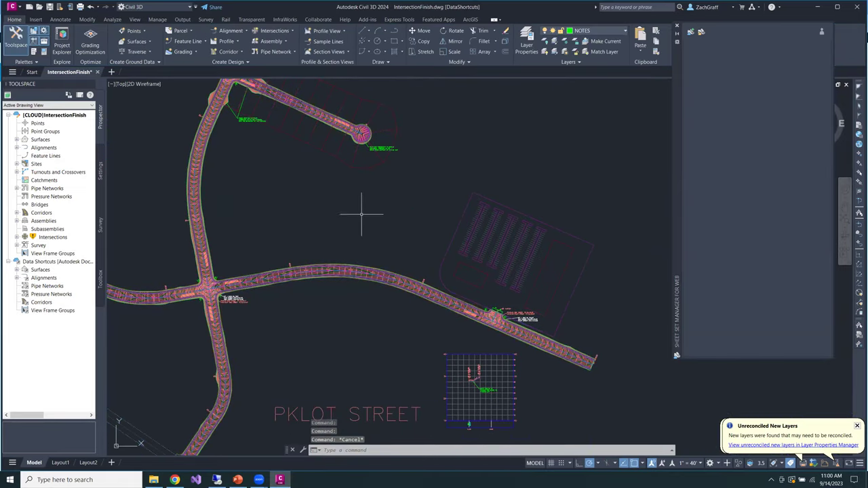
Inspect the PKLOT STREET profile view and clear the selection.
click(484, 278)
key(Escape)
drag(393, 413, 412, 324)
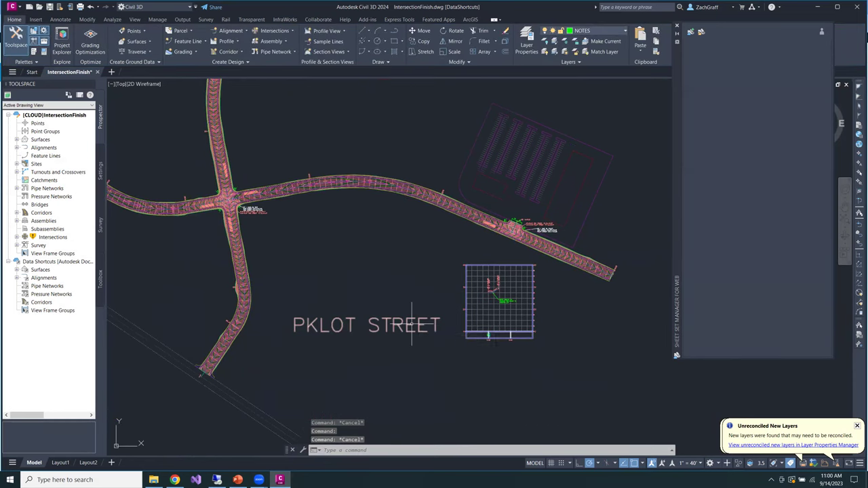
click(412, 324)
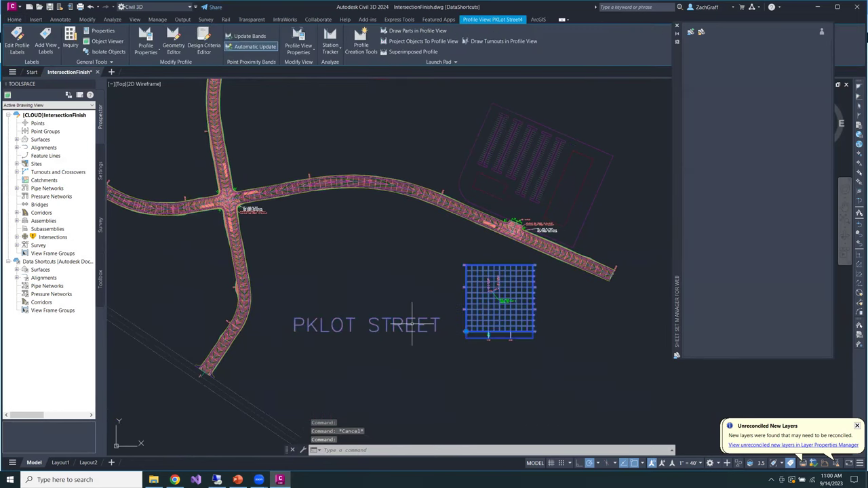
drag(345, 277, 383, 294)
key(Escape)
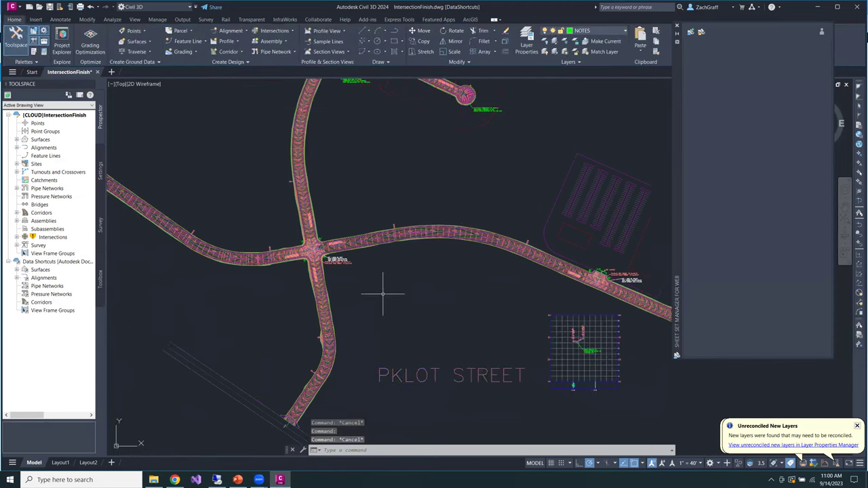
Draw a small circle in the empty area southeast of the main road intersection and save the drawing.
text(c)
key(Return)
click(365, 280)
click(375, 280)
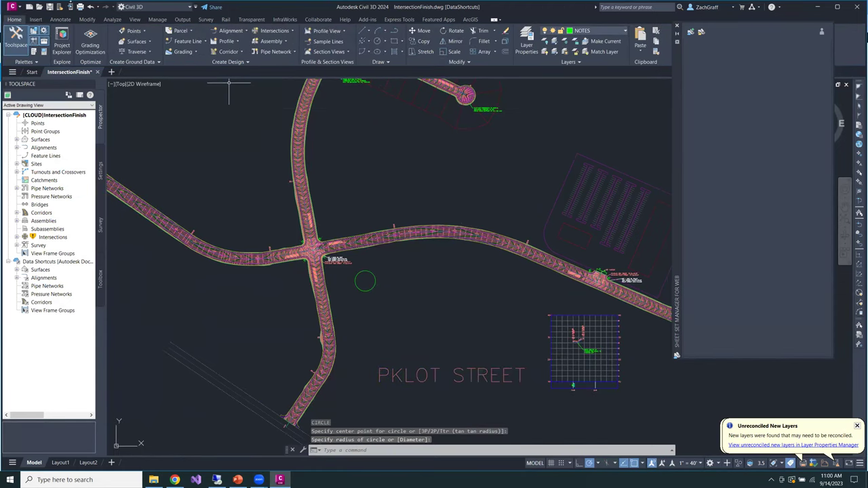
key(ctrl+s)
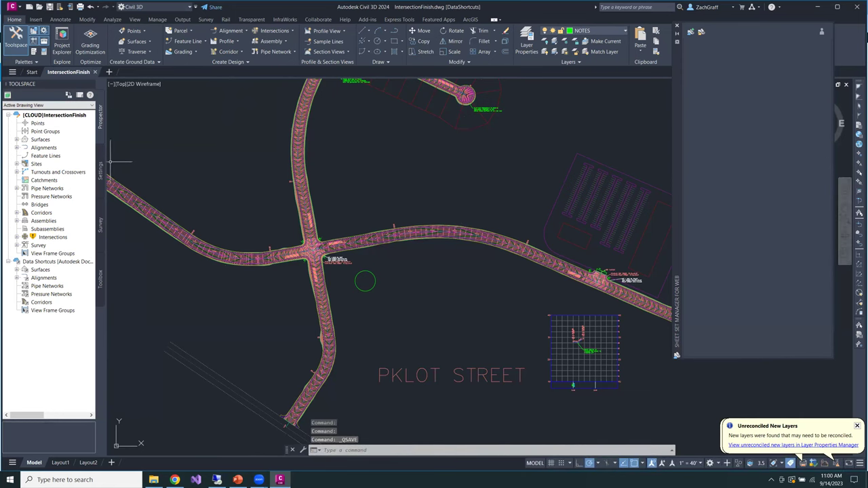
Check the version and lock of IntersectionFinish in Autodesk Docs in the browser, and return to Civil 3D.
click(175, 480)
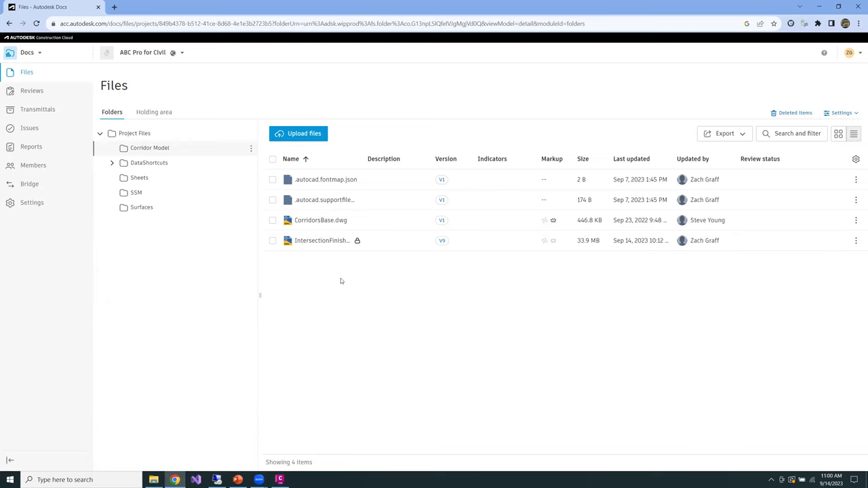
click(281, 479)
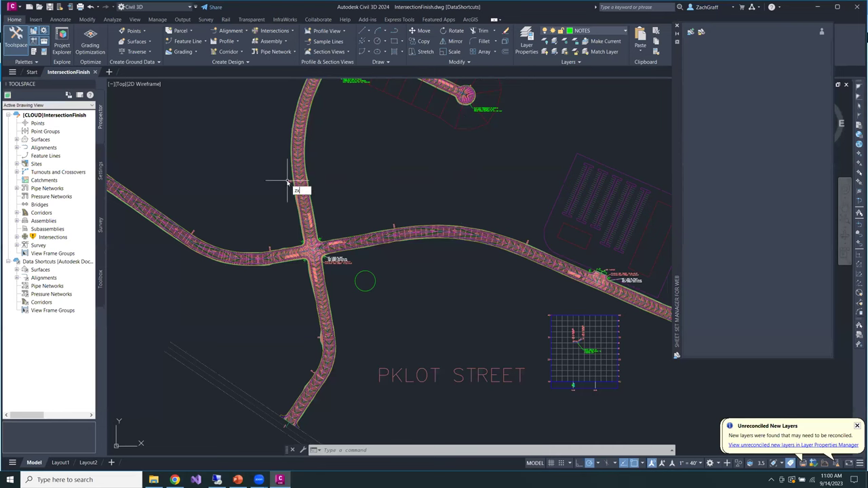
Start attaching an external reference, browse Autodesk Docs to the CMI folder for the reference file, and cancel without attaching one.
right_click(291, 188)
key(Escape)
text(xa)
key(Return)
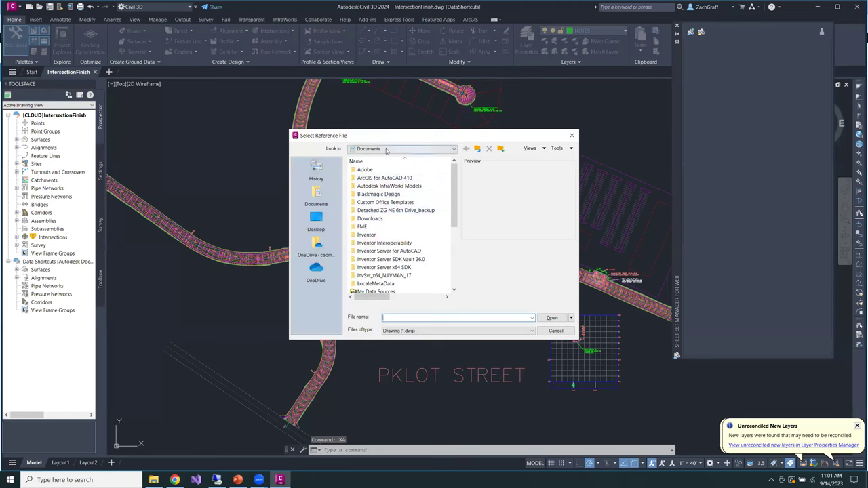
click(386, 149)
click(380, 245)
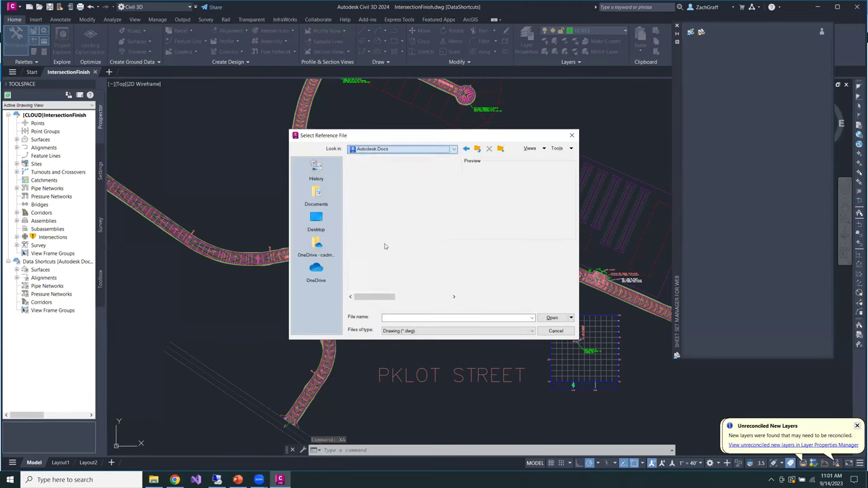
double_click(380, 171)
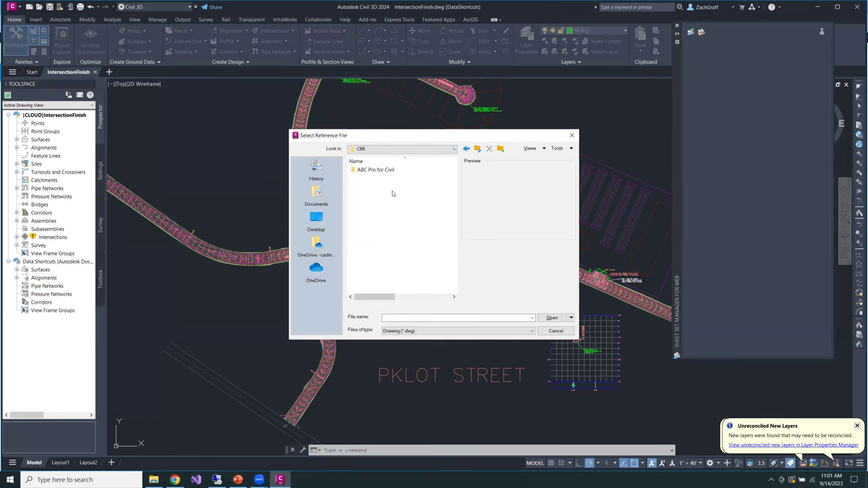
click(556, 330)
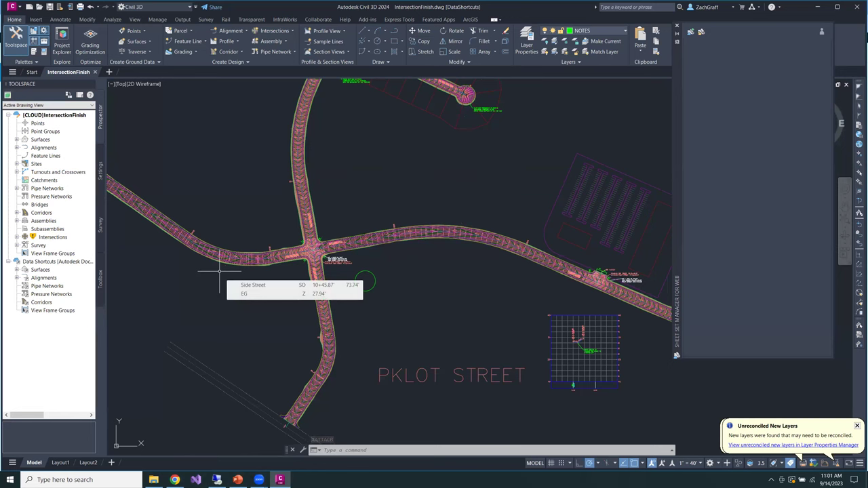
Set the data shortcuts working folder to Project Files under CMI, ABC Pro for Civil in Autodesk Docs.
right_click(66, 264)
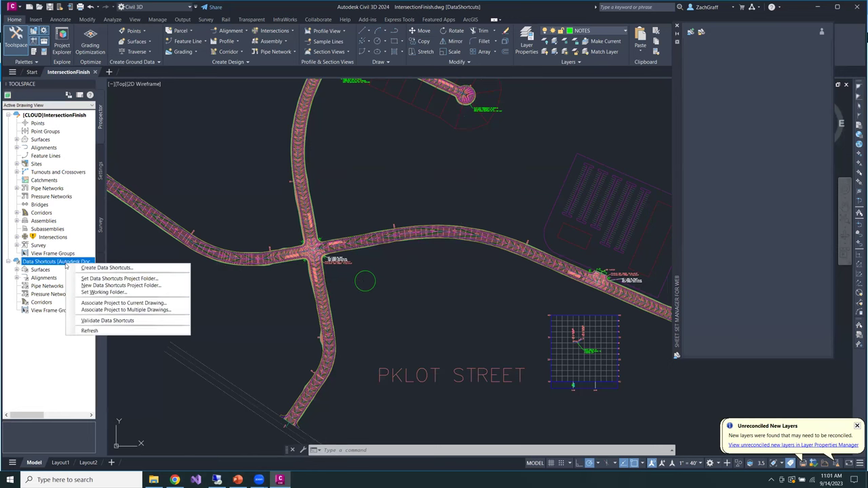
click(93, 292)
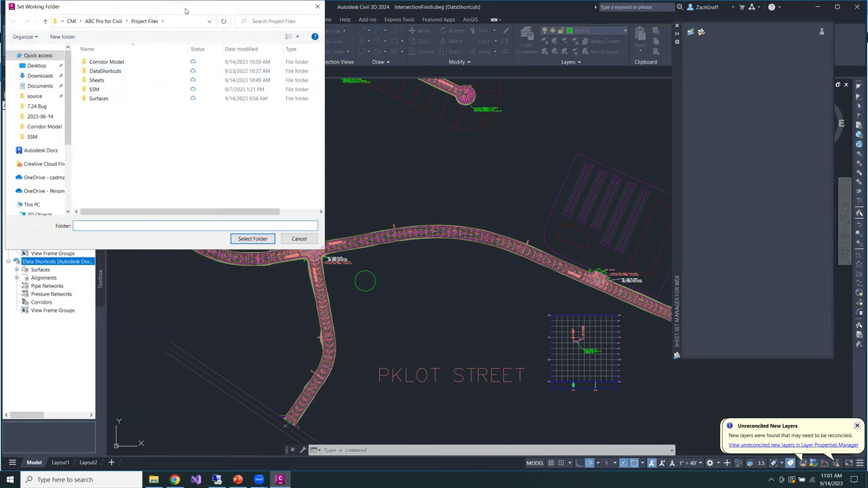
drag(191, 13, 401, 187)
click(284, 197)
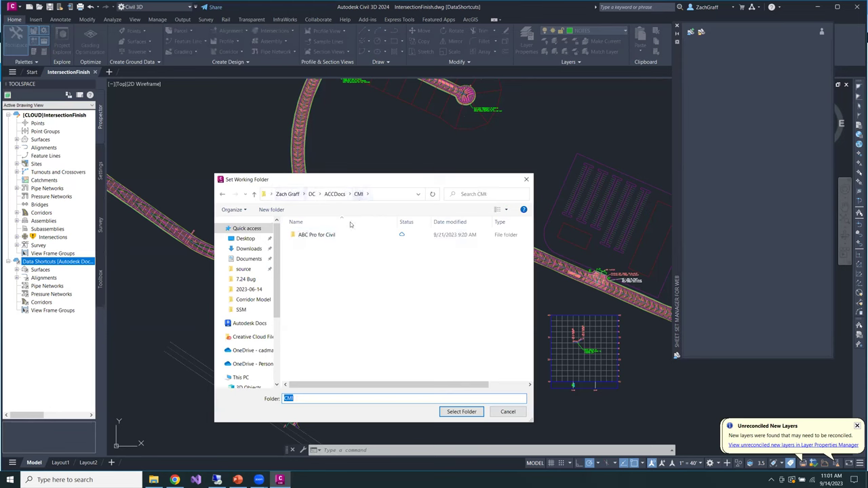
click(261, 324)
double_click(315, 235)
double_click(317, 234)
double_click(316, 235)
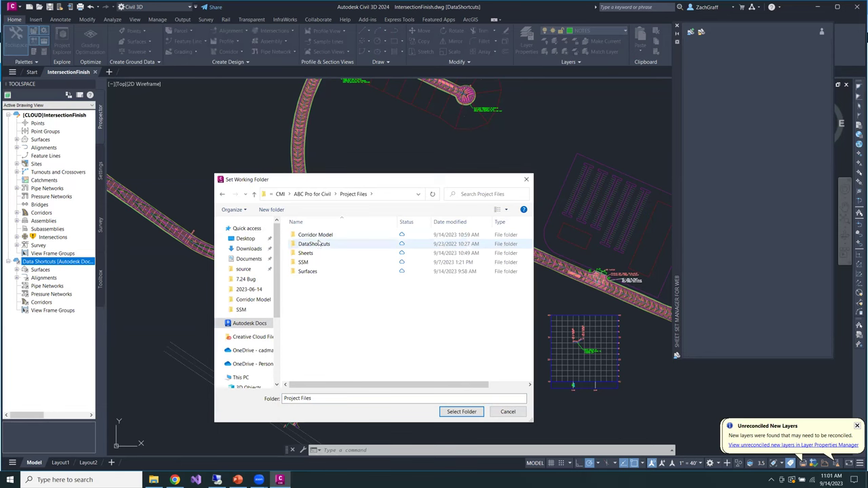
click(466, 414)
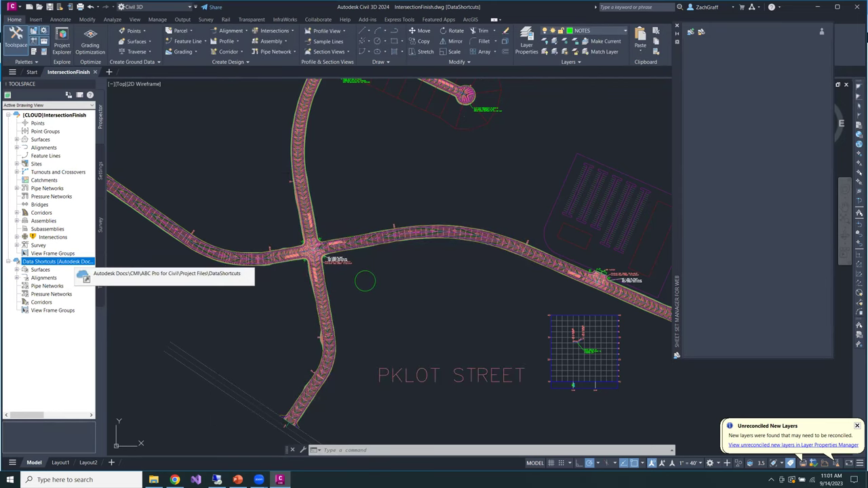
Switch to File Explorer and move its Downloads window fully into view over the drawing.
click(154, 480)
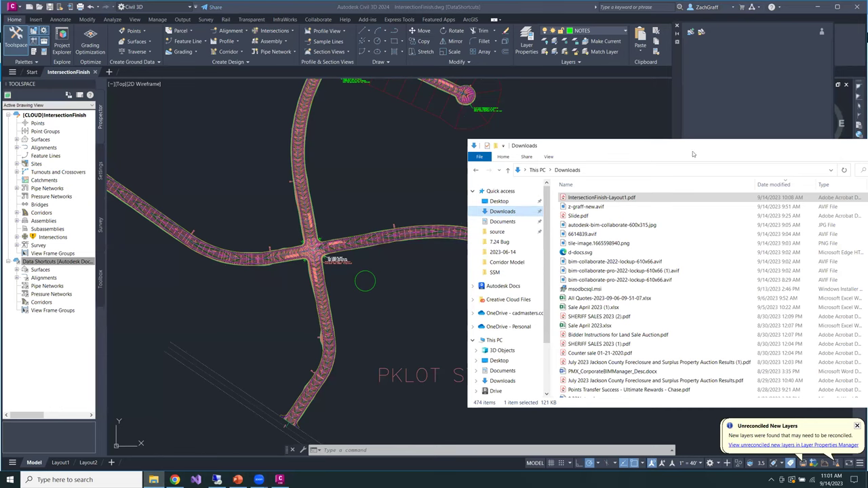
drag(644, 151, 408, 148)
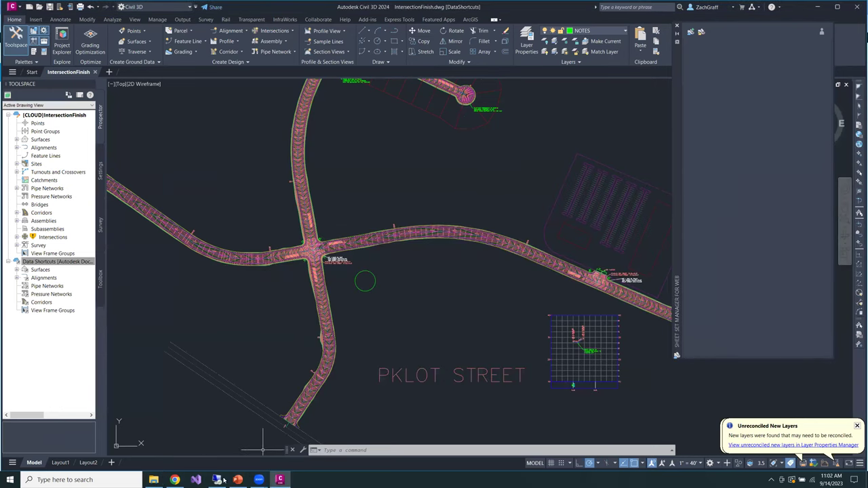
Inspect the DataShortcuts folder in Autodesk Docs in the browser, and return to Civil 3D to list the surface data shortcuts.
click(174, 480)
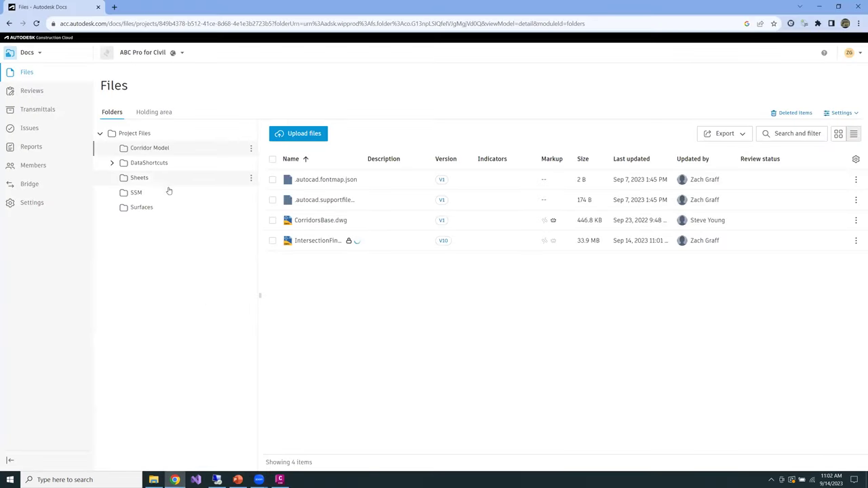
click(154, 169)
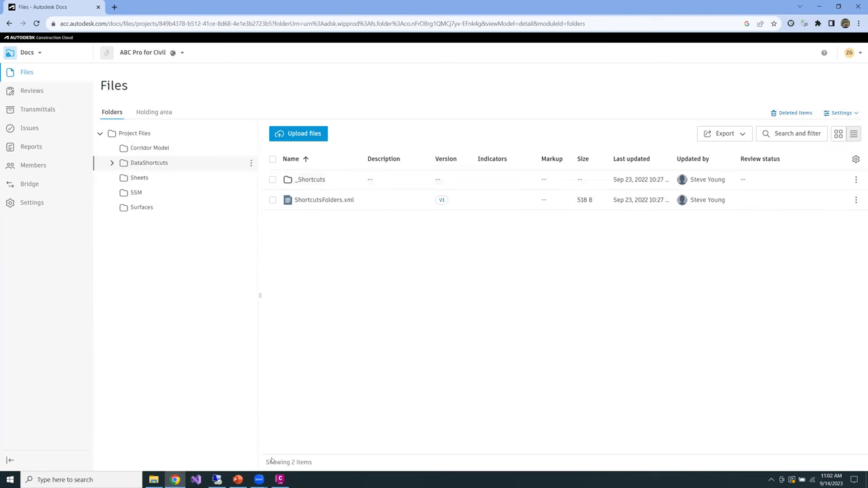
click(279, 480)
click(74, 264)
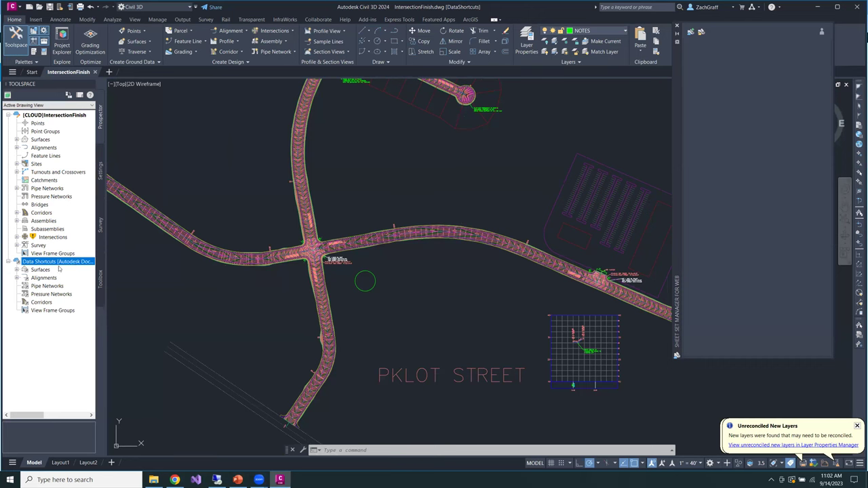
click(17, 269)
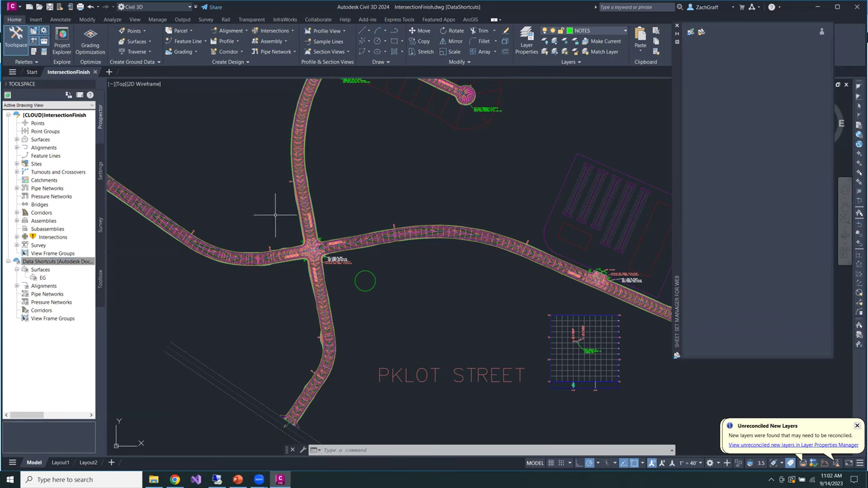
Create a data shortcut for the All Roads Top surface of the IntersectionFinish drawing.
click(61, 262)
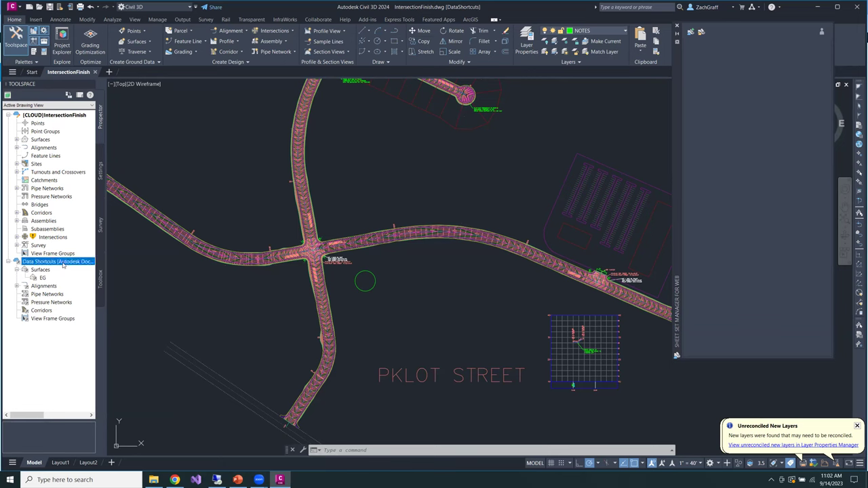
right_click(63, 266)
click(102, 267)
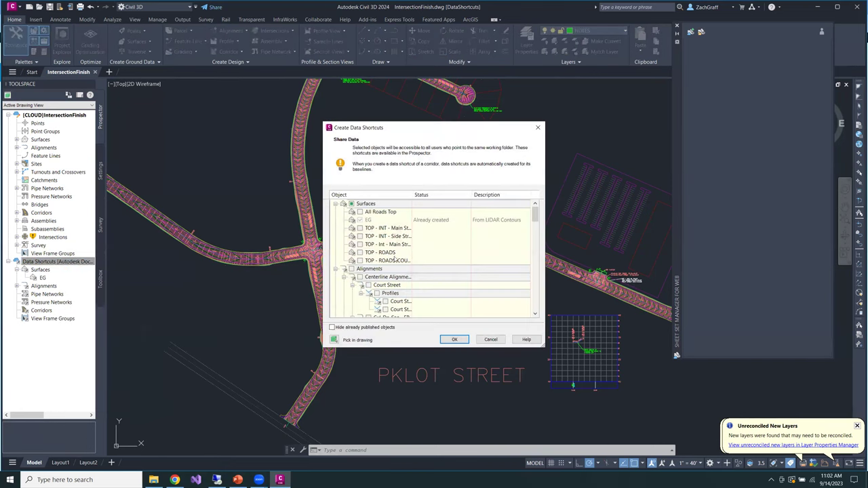
click(360, 212)
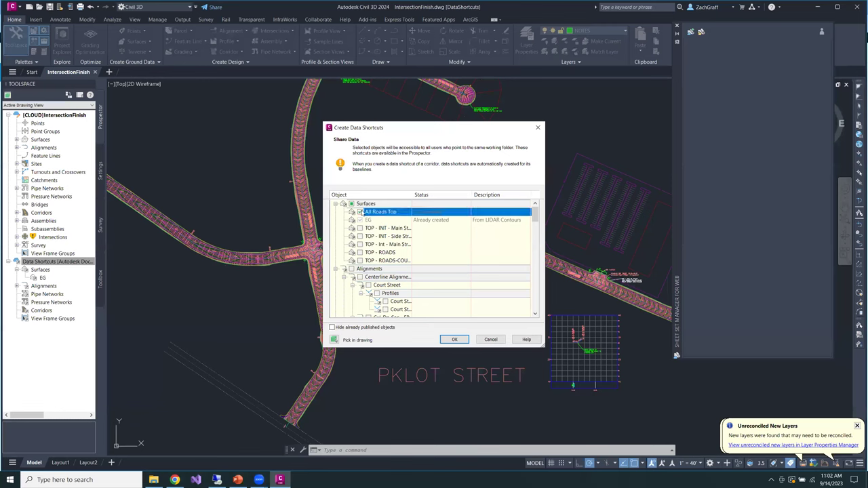
click(455, 341)
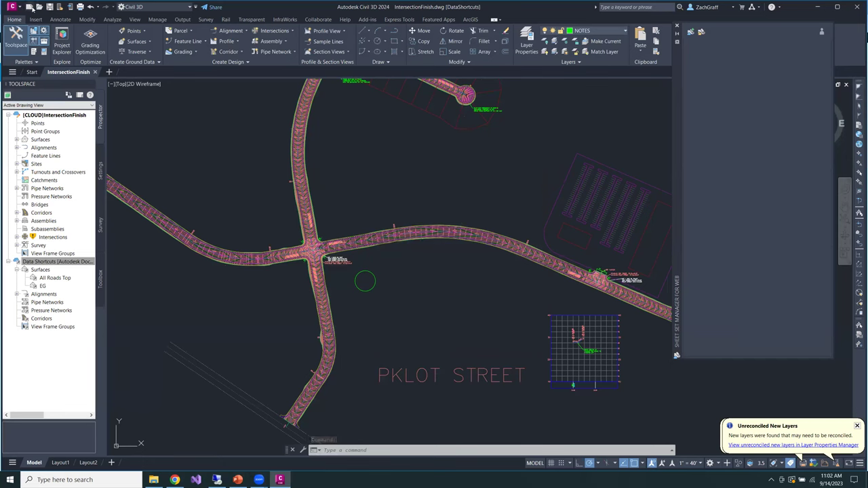
Start a new drawing and save it as Surfaces in the Surfaces folder under Project Files in Autodesk Docs.
click(30, 7)
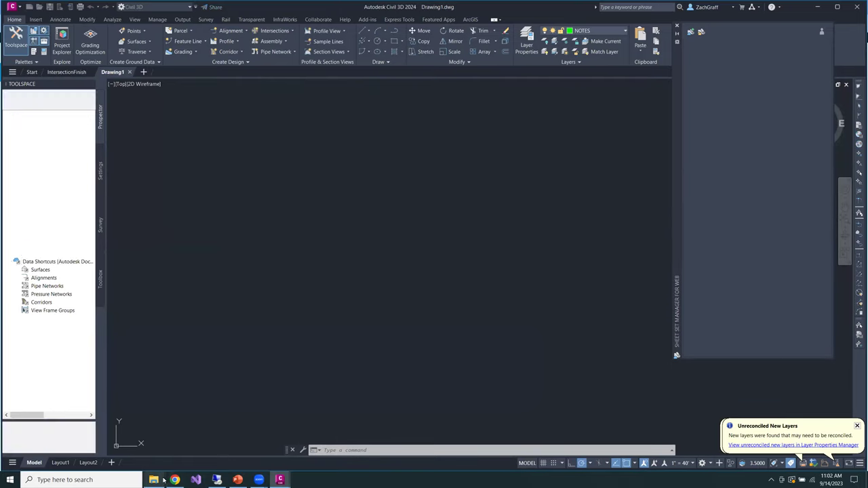
text(saveas)
key(Return)
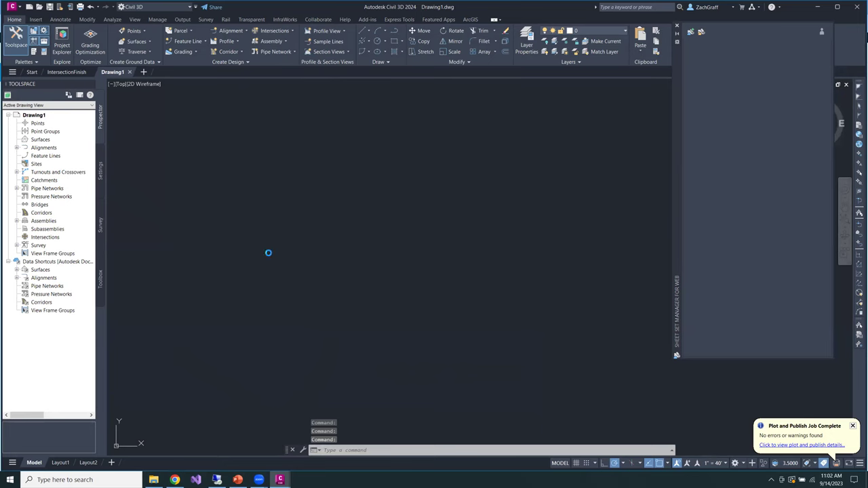
click(383, 150)
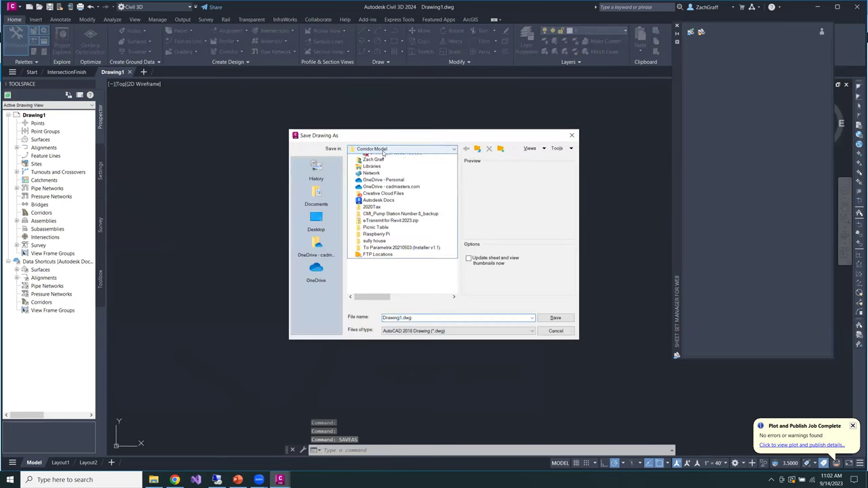
click(415, 218)
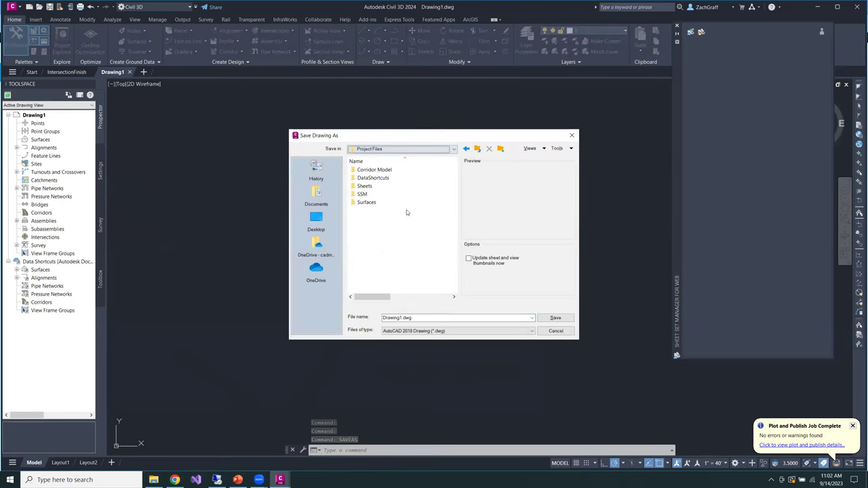
double_click(370, 202)
double_click(401, 318)
text(Si)
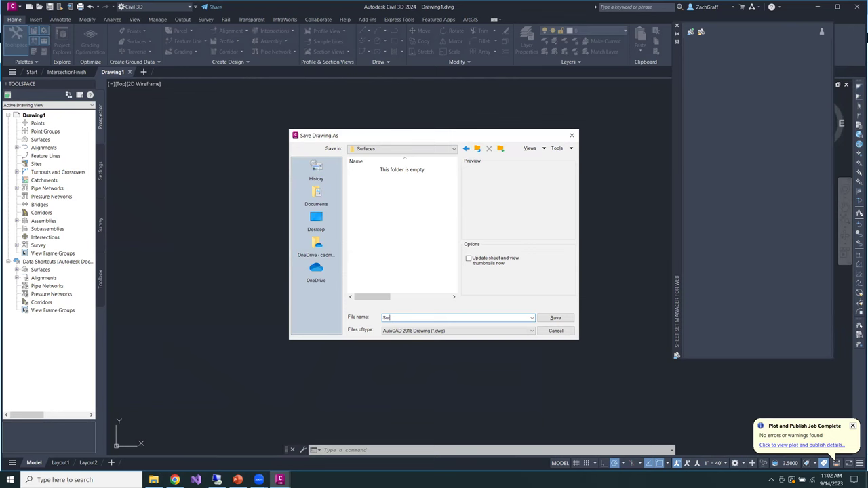
click(557, 319)
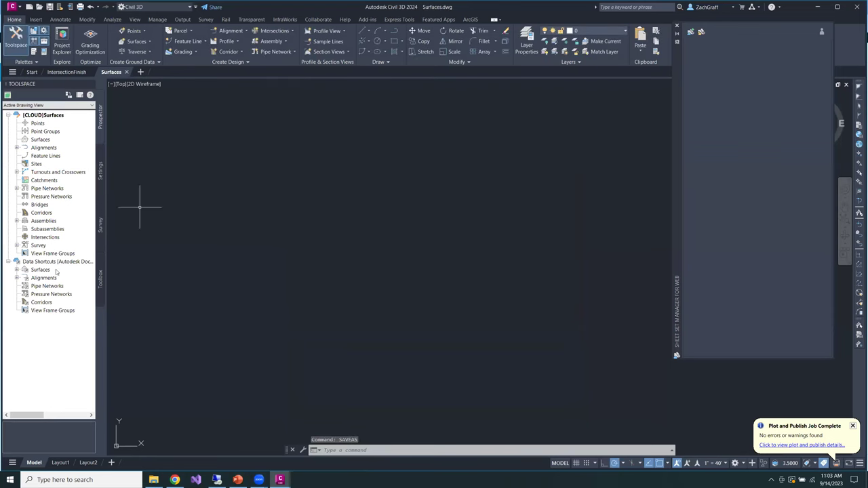
Create a reference to the All Roads Top surface shortcut with the style Contours 1' and 5' (Design).
click(18, 270)
click(43, 279)
right_click(43, 279)
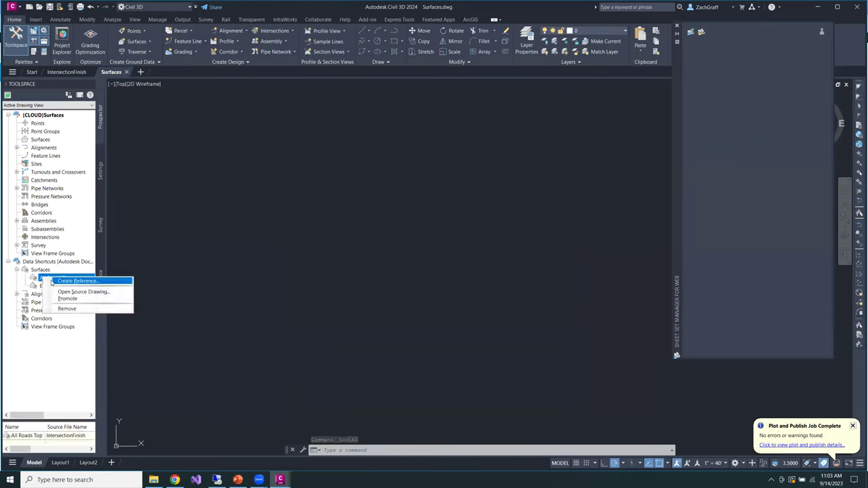
click(76, 280)
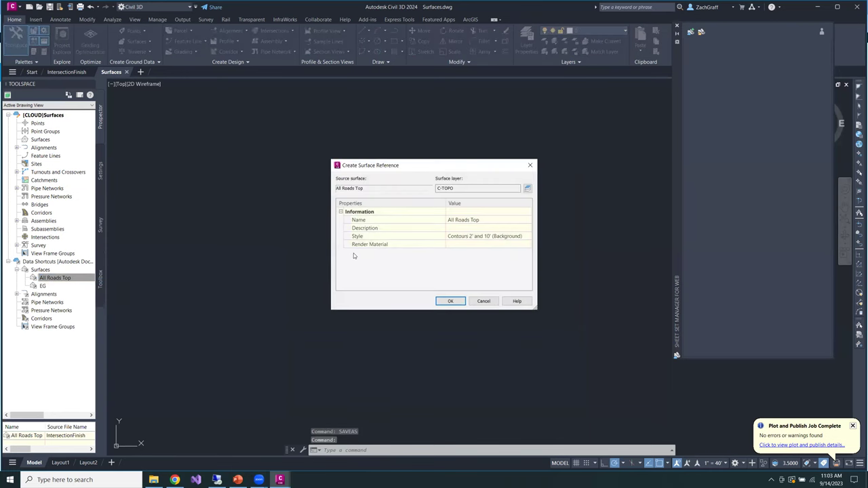
click(525, 236)
click(527, 236)
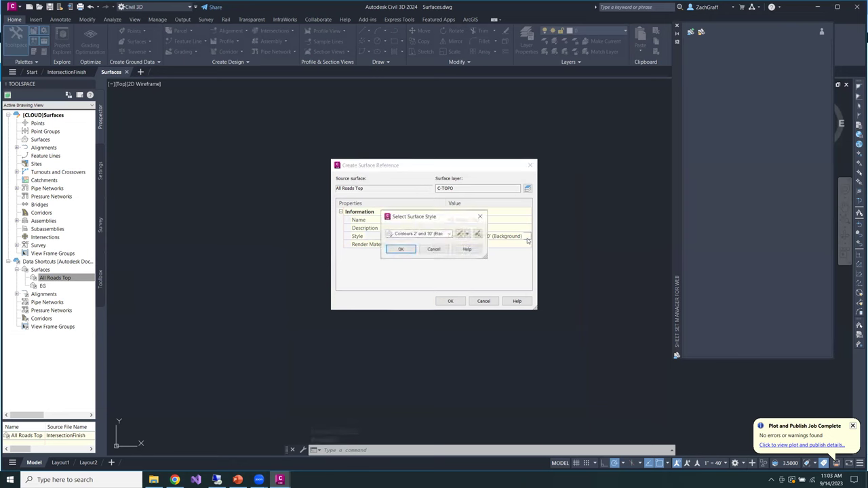
click(440, 234)
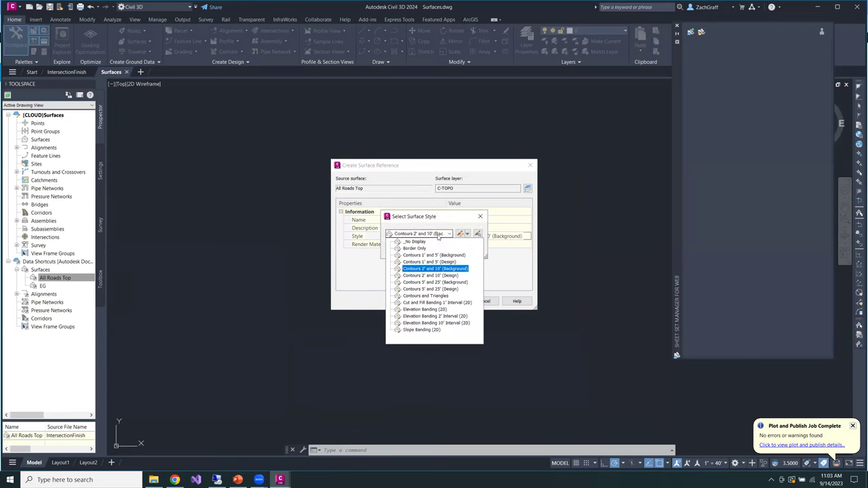
click(434, 262)
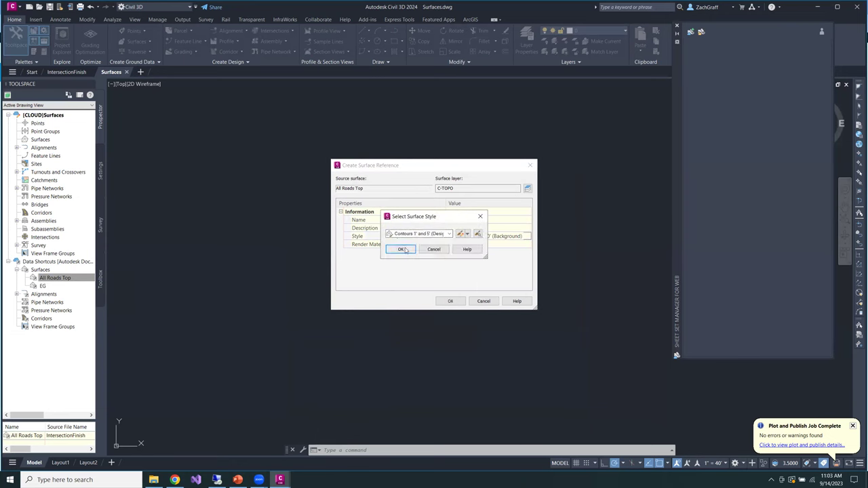
click(399, 249)
click(449, 301)
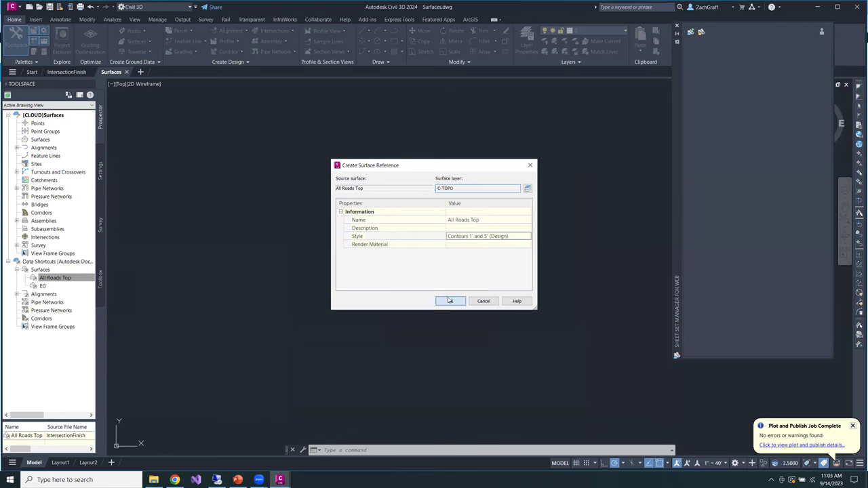
Create a reference to the EG surface shortcut with the style Contours 2' and 10' (Background).
click(42, 286)
right_click(51, 287)
click(57, 292)
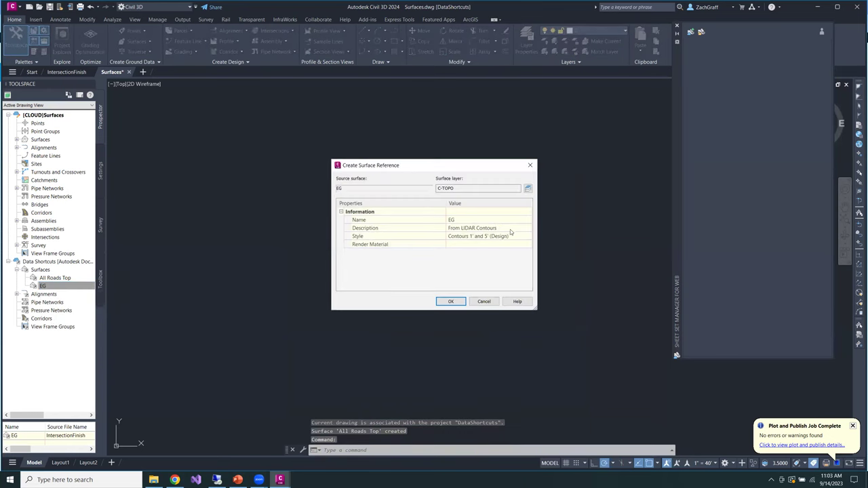
click(525, 243)
click(528, 236)
click(528, 236)
click(434, 234)
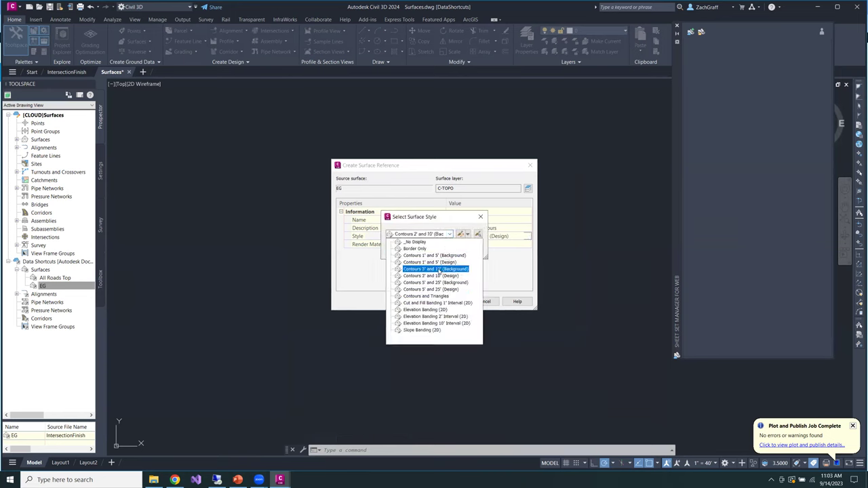
click(439, 274)
click(401, 250)
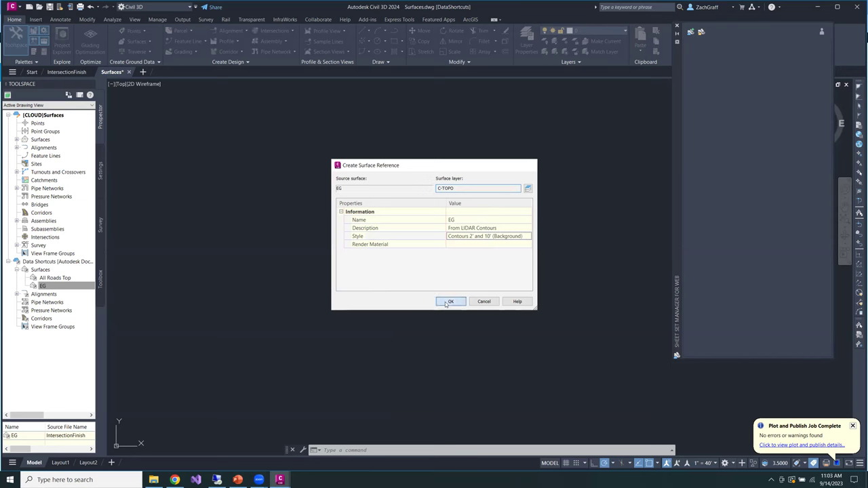
click(450, 301)
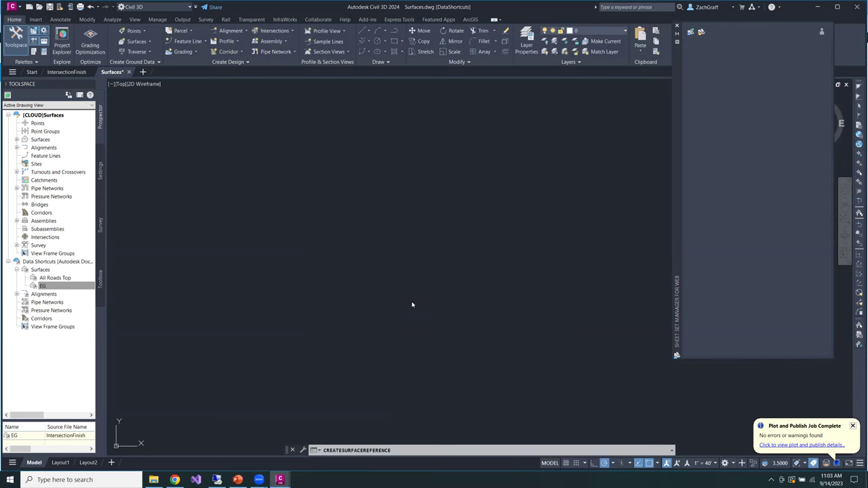
Save the Surfaces drawing with its two surface references.
middle_click(412, 303)
middle_click(412, 303)
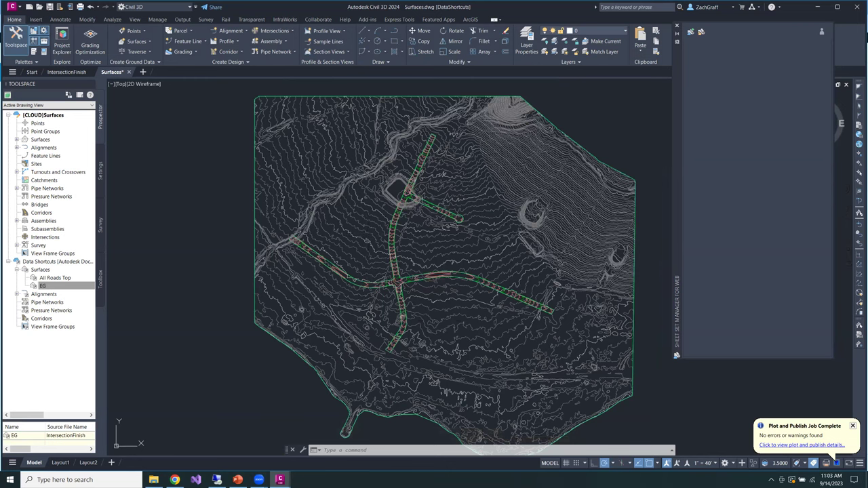
key(ctrl+s)
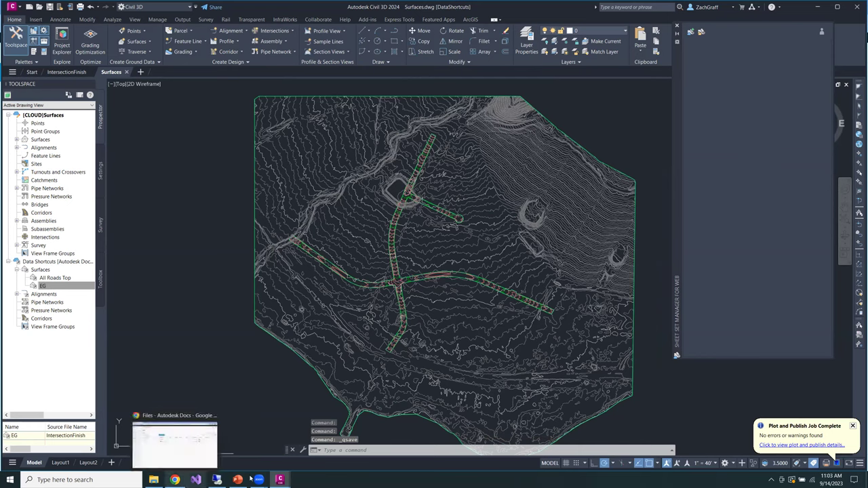
Check the Surfaces folder in Autodesk Docs in the browser, and return to the IntersectionFinish drawing in Civil 3D.
click(175, 480)
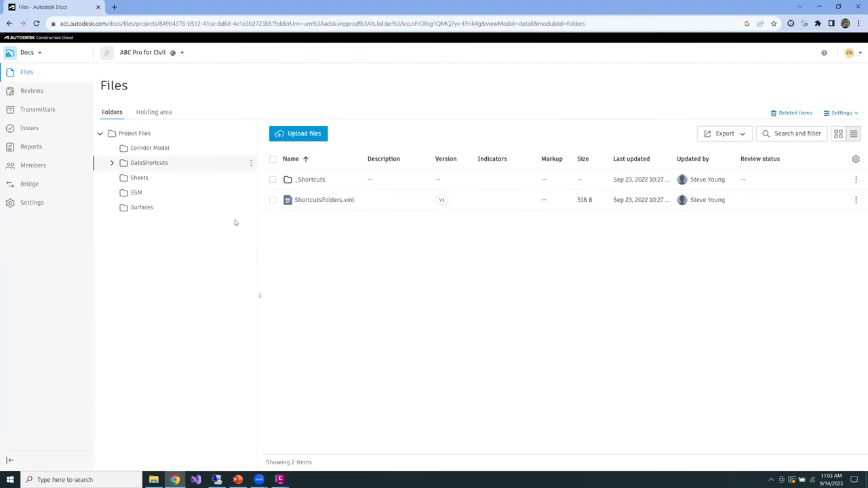
click(152, 208)
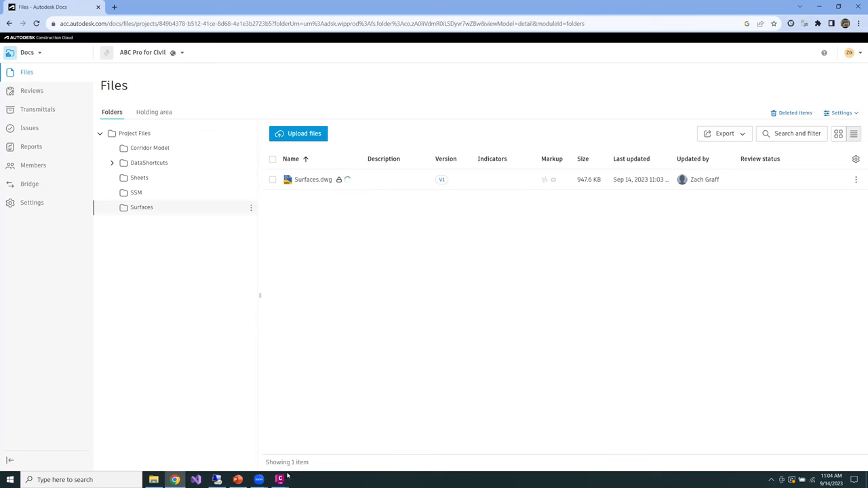
mouse_move(280, 478)
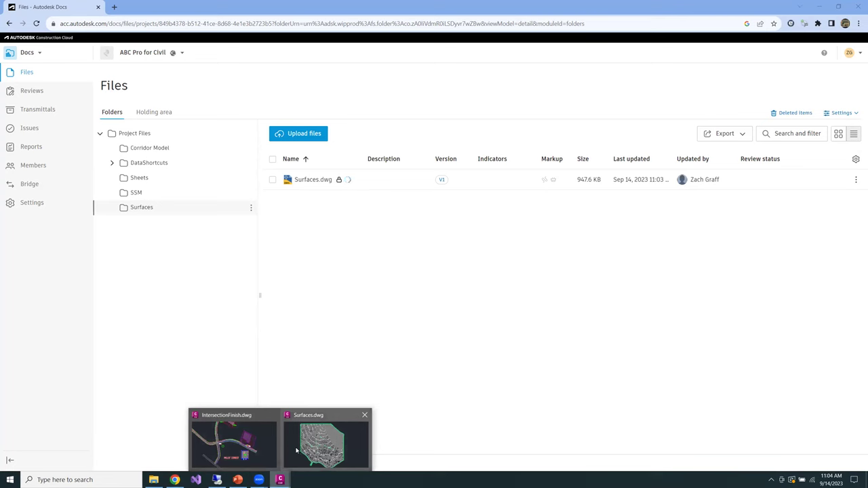
click(241, 448)
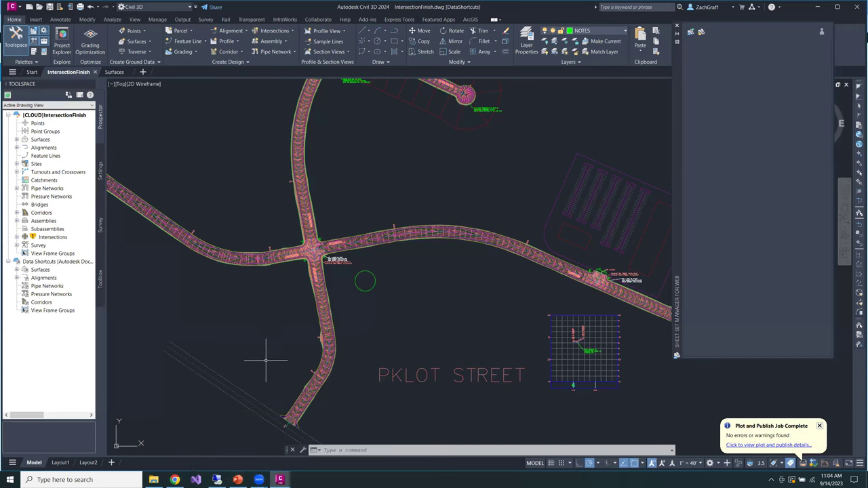
drag(272, 355, 312, 342)
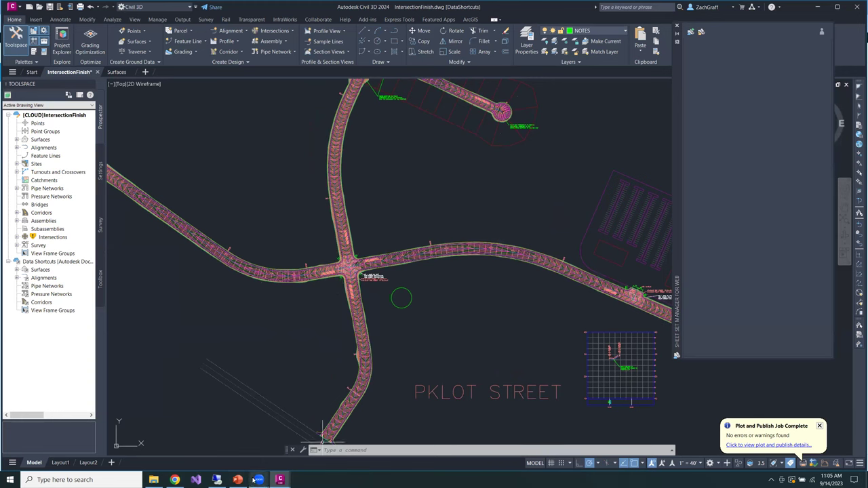
mouse_move(254, 480)
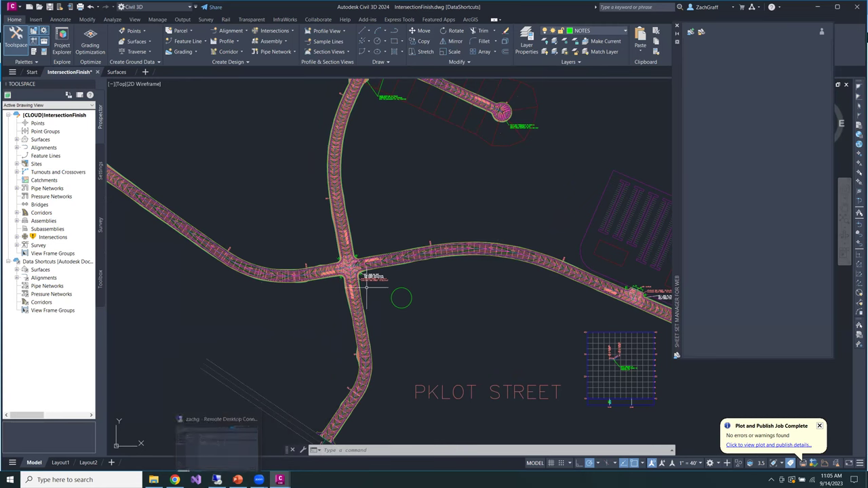
scroll(327, 251, up, 2)
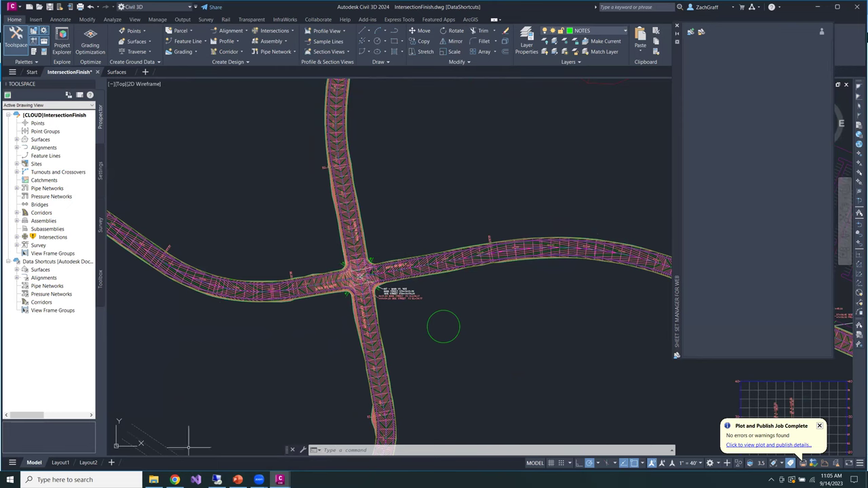
Look at the Surfaces folder in the browser once more, and switch to the Specific Features slide in PowerPoint.
click(175, 480)
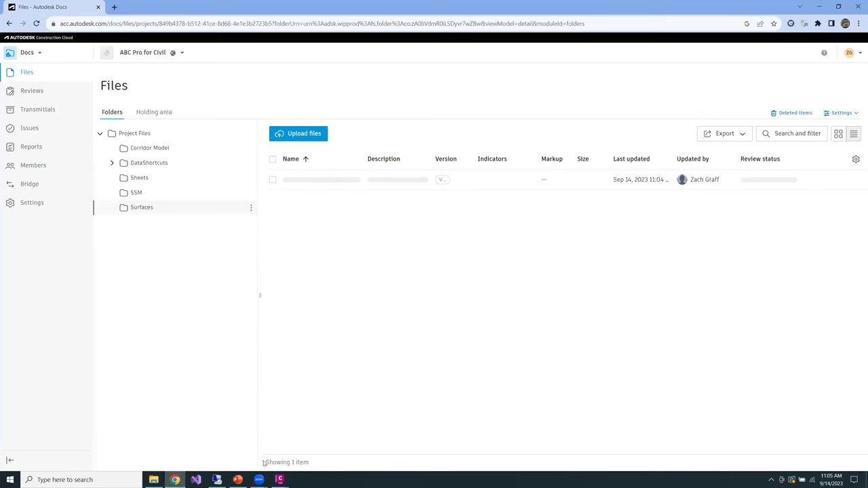
click(238, 480)
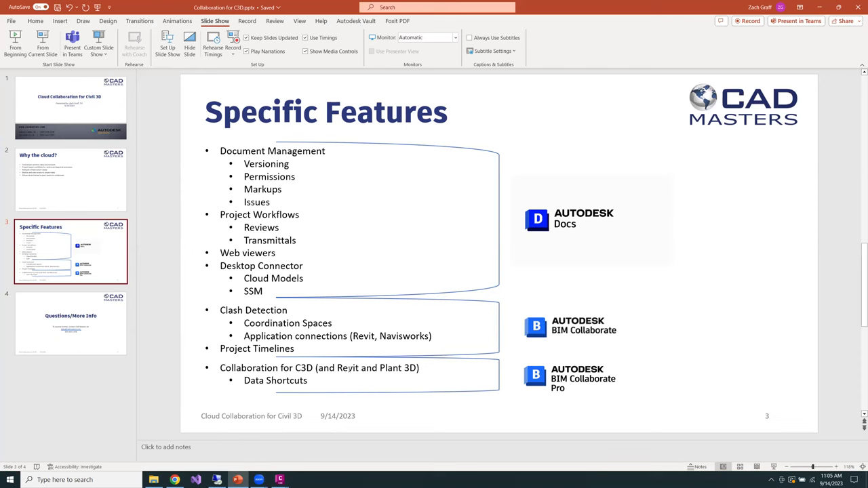
Check the Surfaces folder in the browser, and present the Questions/More Info slide in PowerPoint.
click(175, 480)
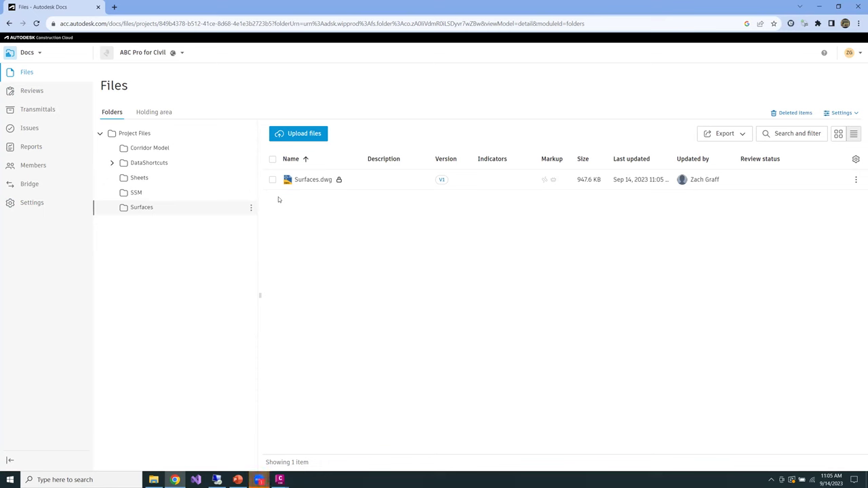
click(267, 480)
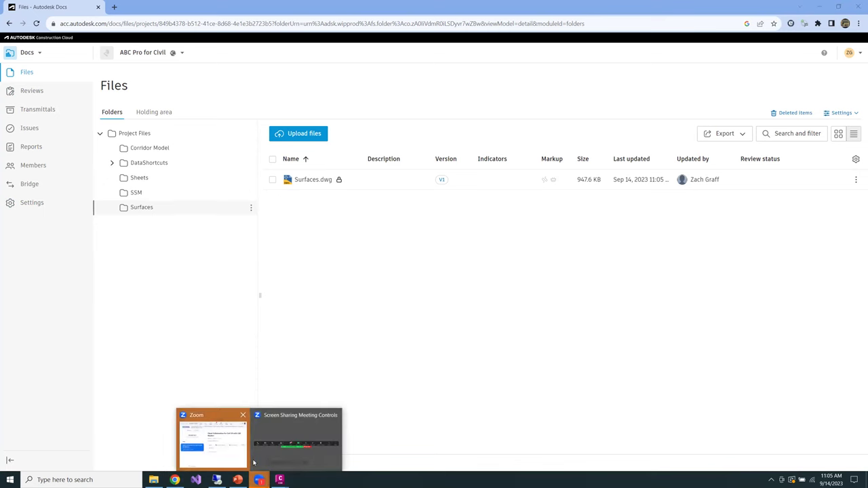
click(259, 439)
key(Page_Down)
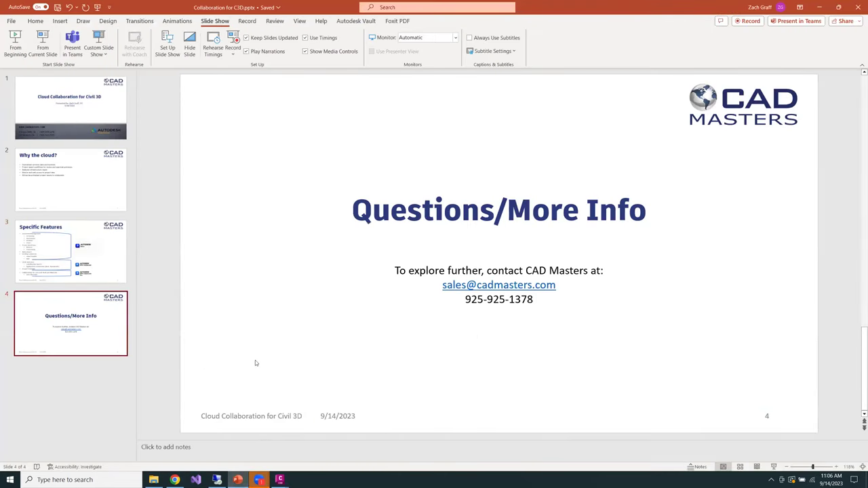
click(43, 50)
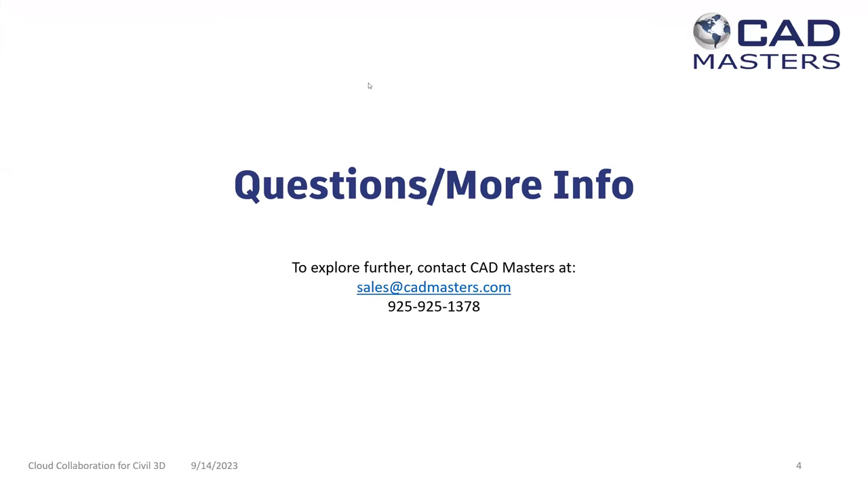
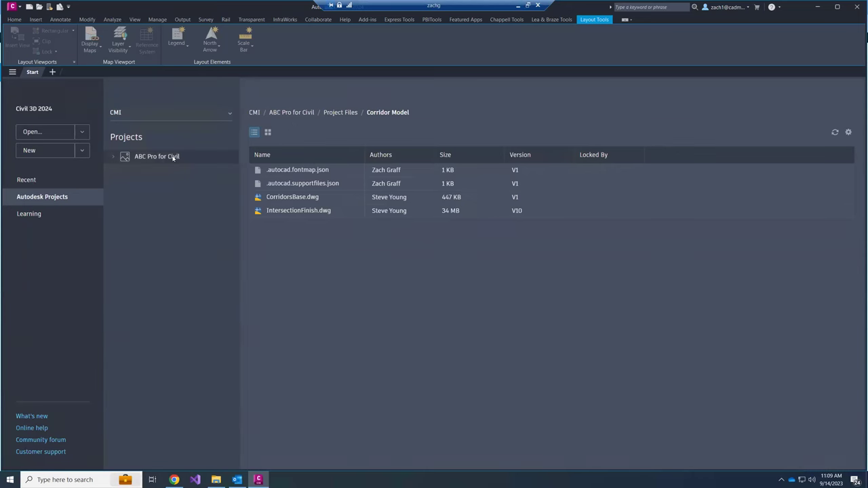
Check the Project Files folder of ABC Pro for Civil in Civil 3D, and return to Autodesk Docs in the browser.
click(173, 158)
click(283, 171)
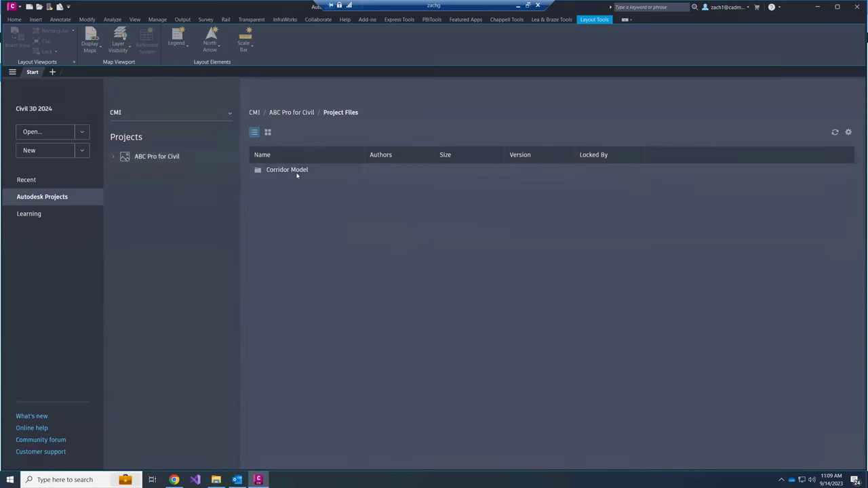
click(518, 6)
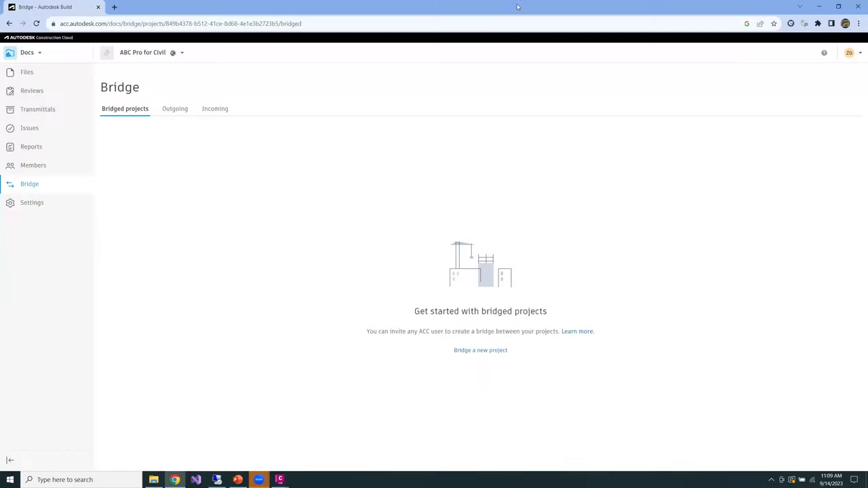
Open the permissions settings of the Surfaces folder and search them for a project member's name.
click(37, 78)
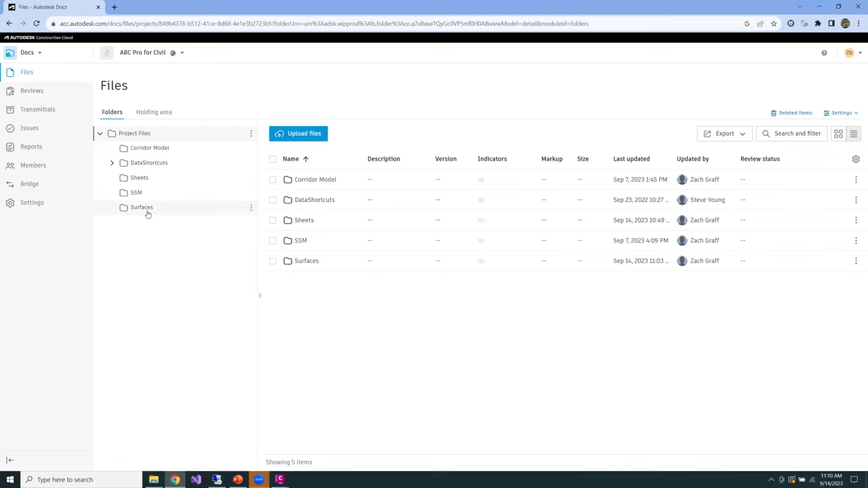
click(251, 208)
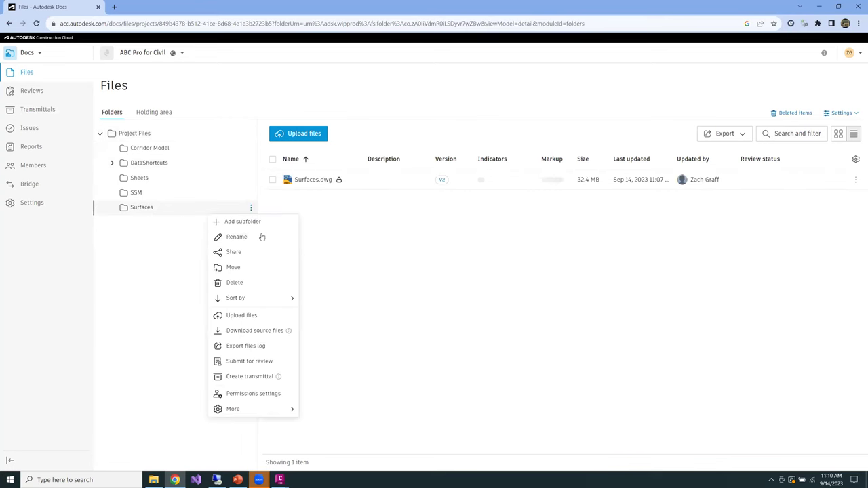
click(256, 395)
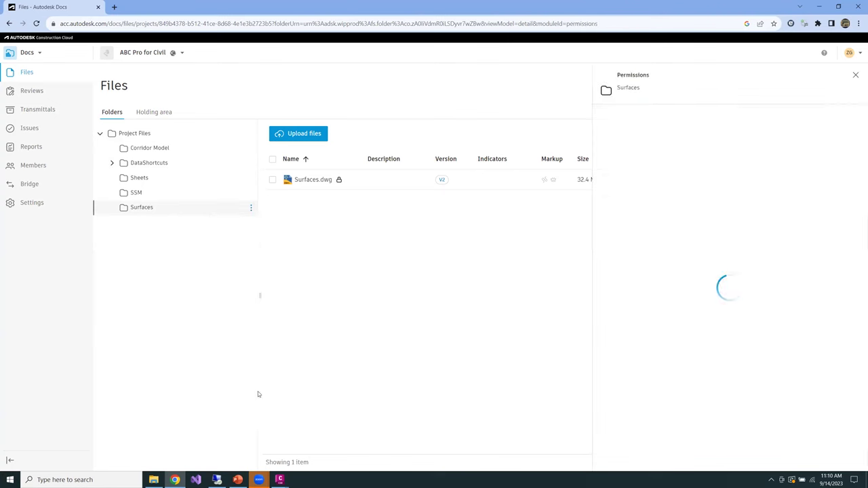
click(800, 121)
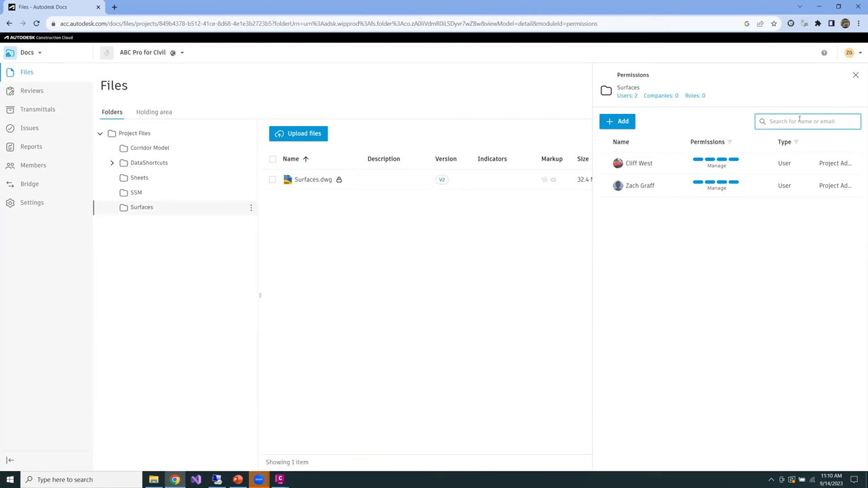
text(Steve)
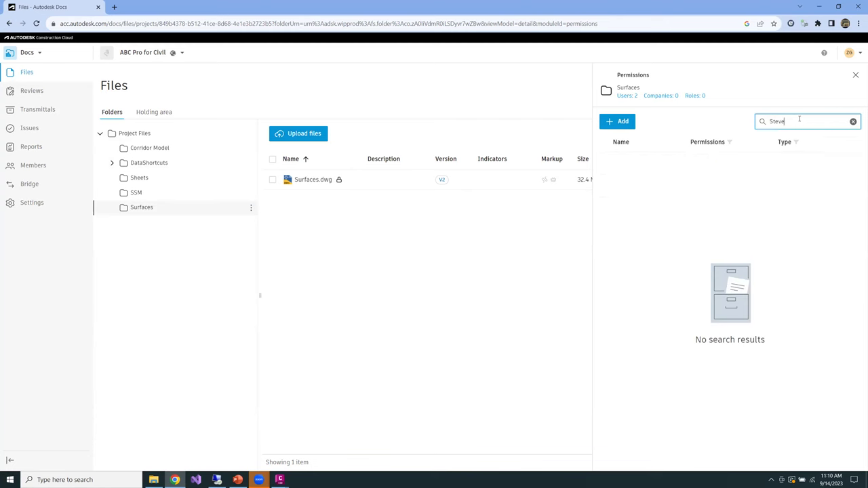
key(ctrl+a)
key(BackSpace)
Add the project member to the Surfaces folder with the View permission that allows viewing and downloading files.
click(633, 120)
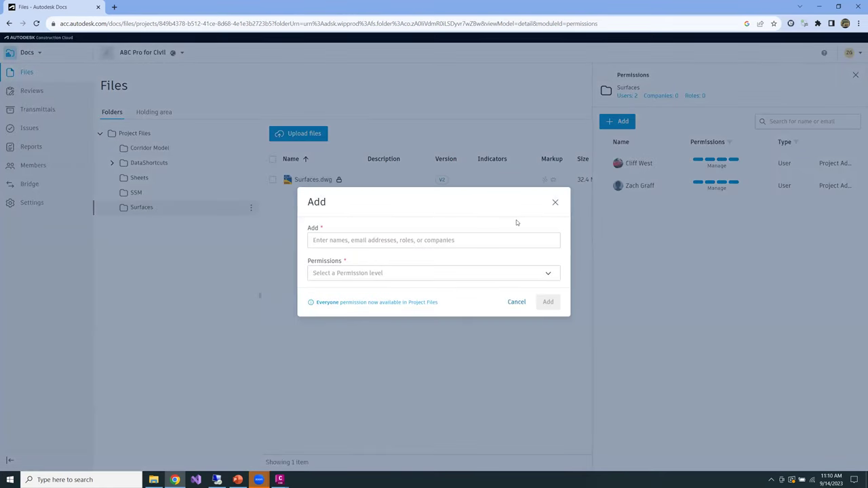
click(334, 241)
text(Steve)
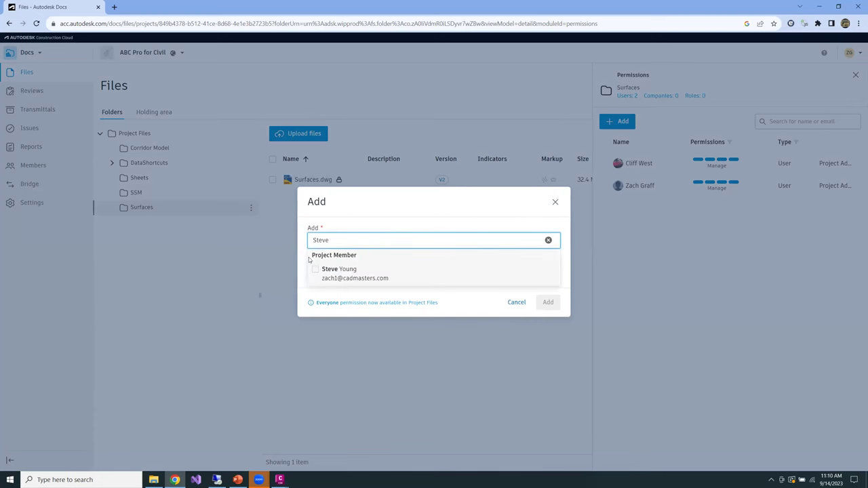
click(315, 270)
click(496, 307)
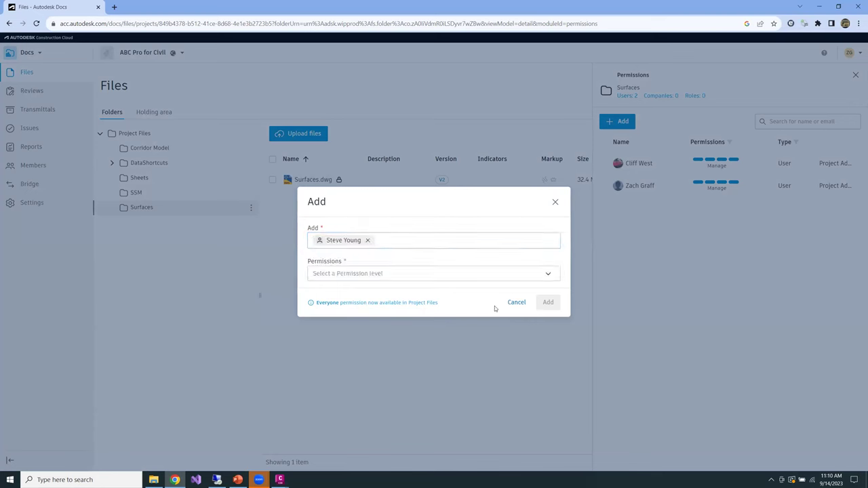
click(410, 279)
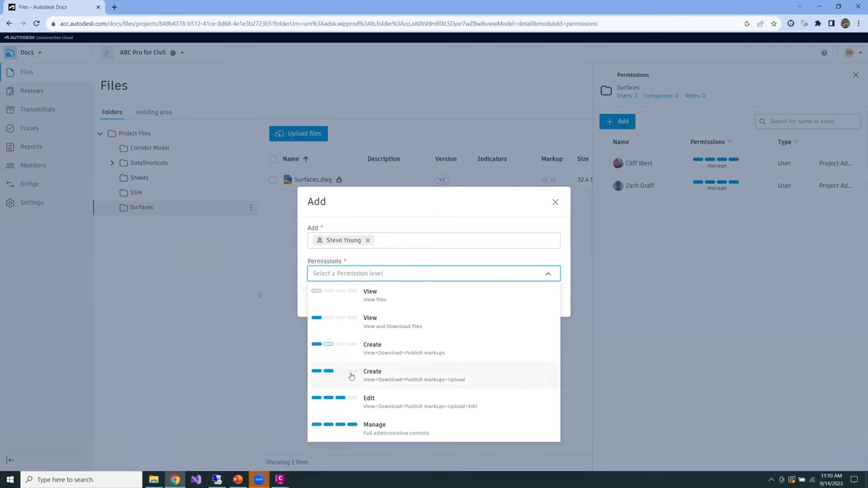
click(366, 322)
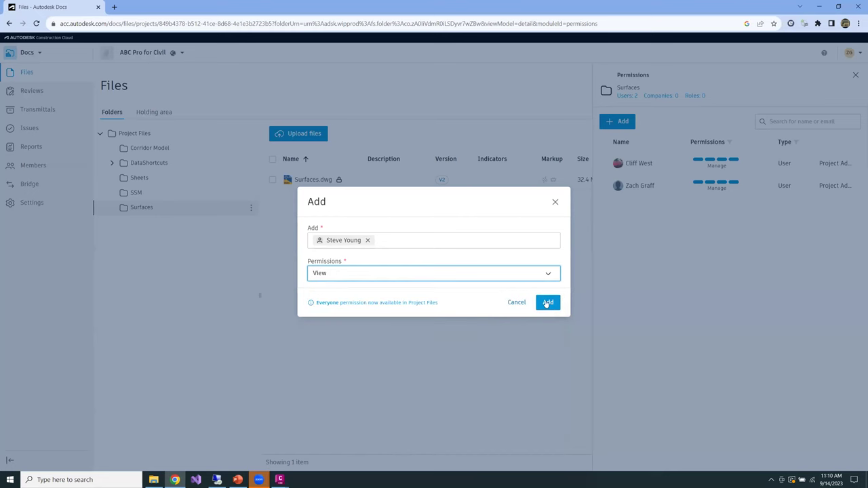
click(545, 302)
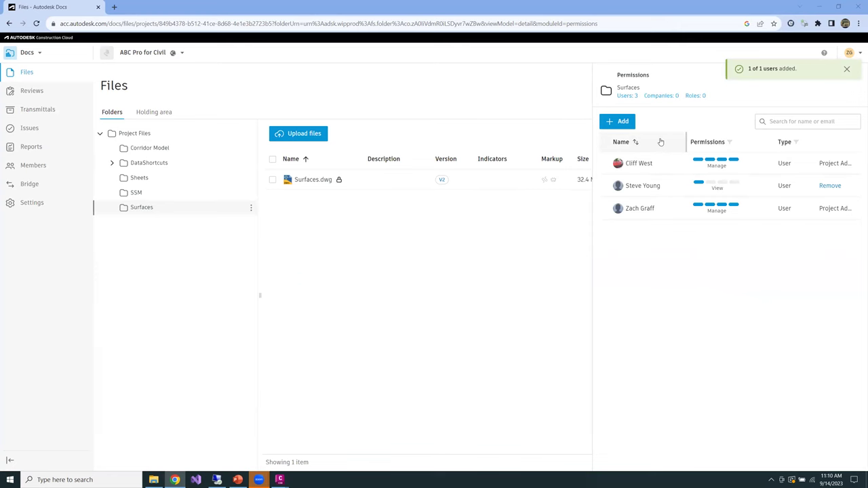
Prepare a Surfaces folder permission entry for the Engineer role with the Edit level.
click(619, 126)
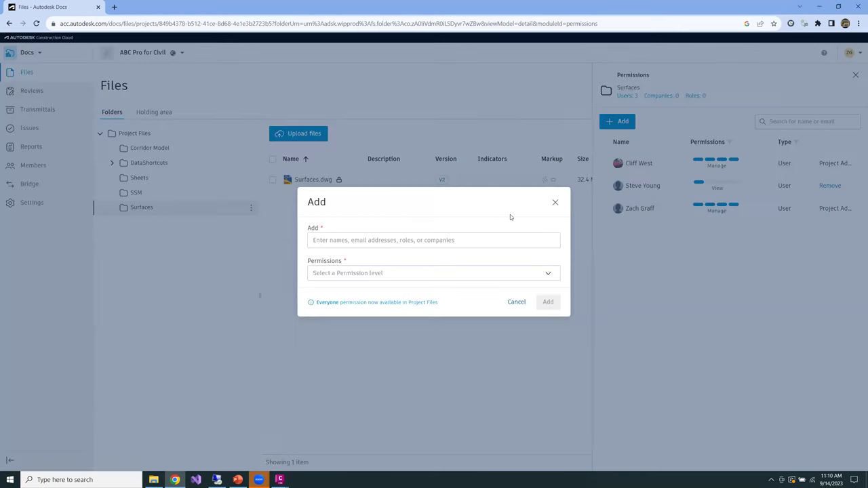
click(380, 240)
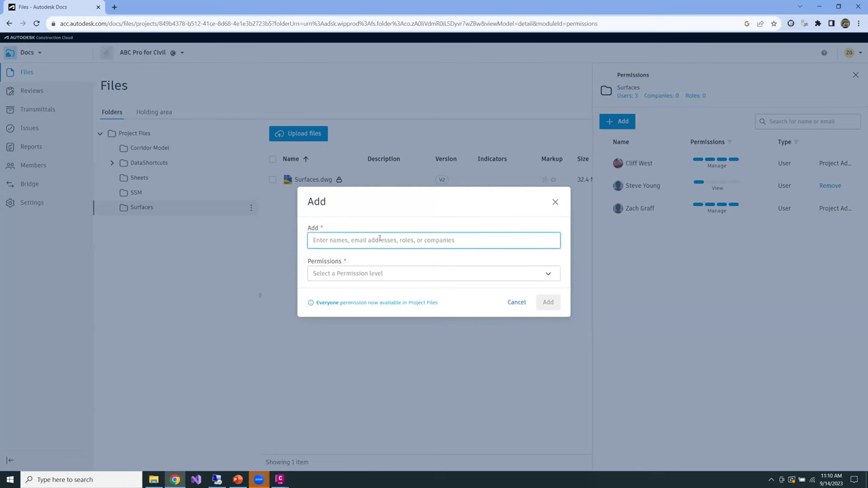
text(Engin)
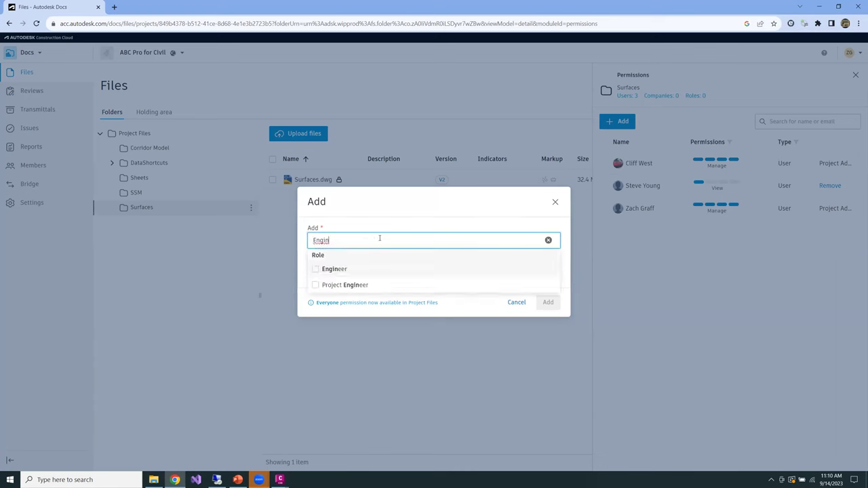
click(315, 270)
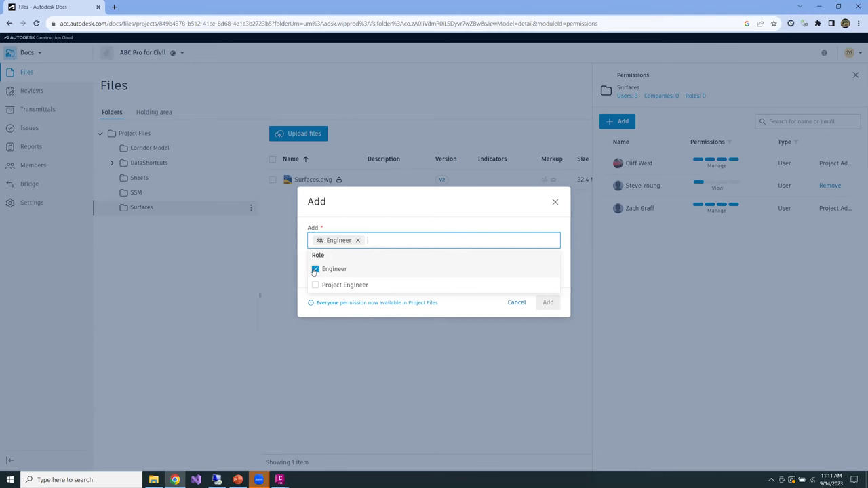
click(347, 203)
click(323, 273)
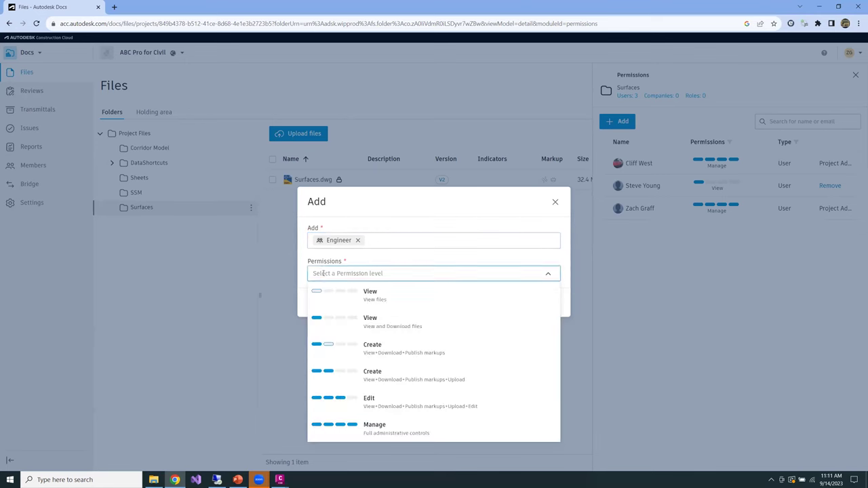
click(346, 403)
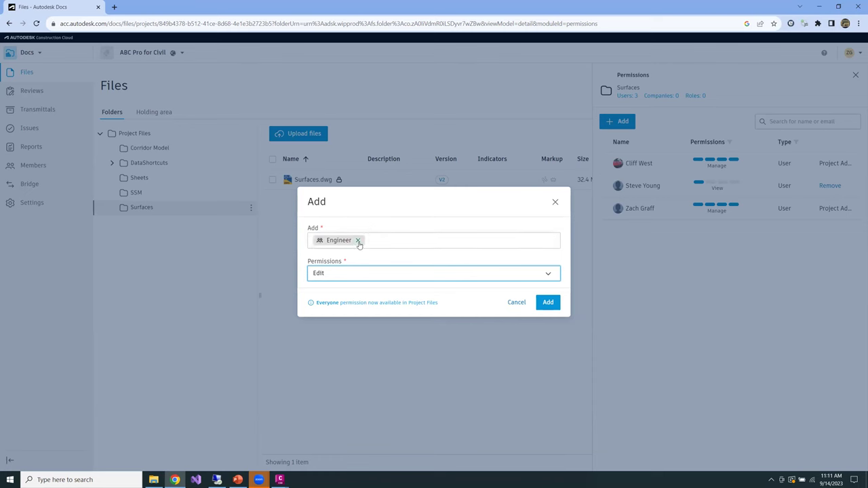
Replace the Engineer role with the CMI company at the Manage permission level, and cancel the entry.
click(357, 240)
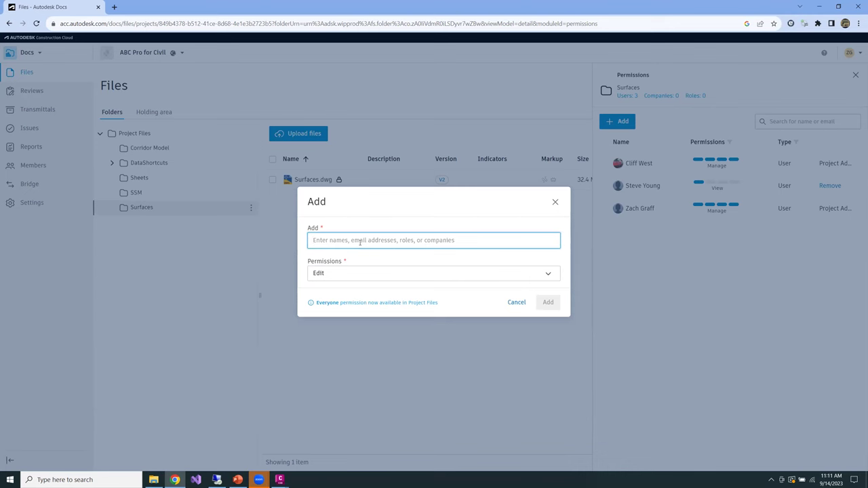
text(CMI)
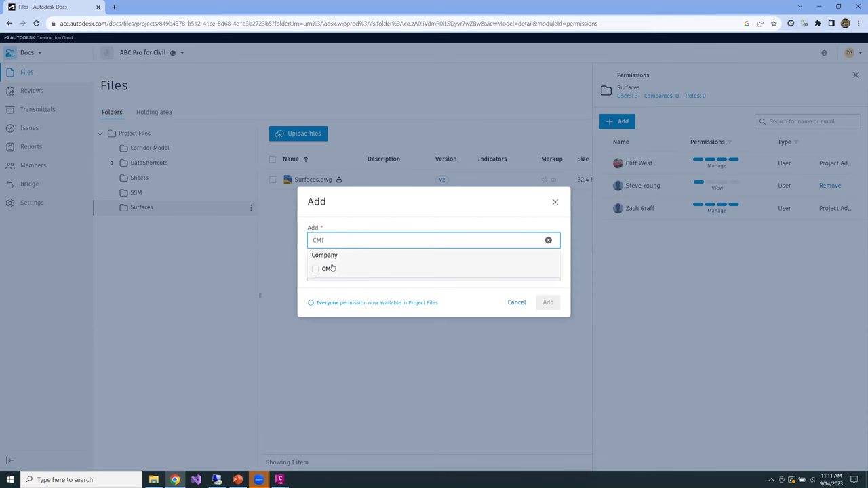
click(332, 268)
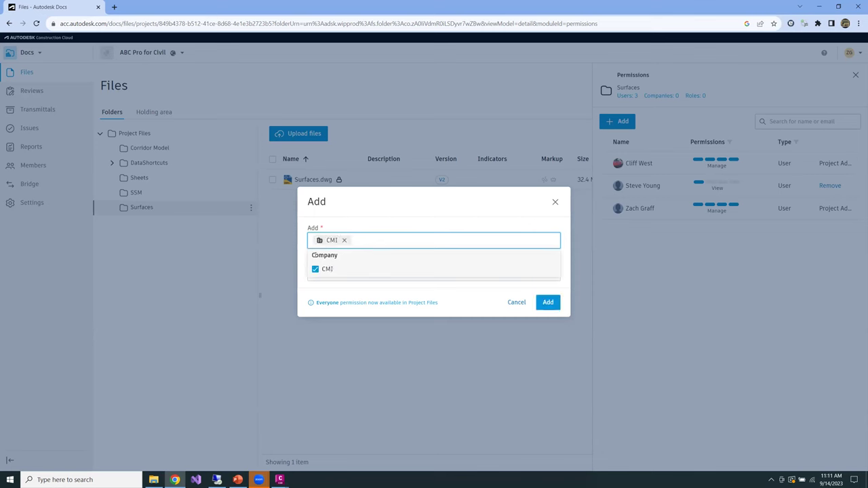
click(392, 206)
click(362, 270)
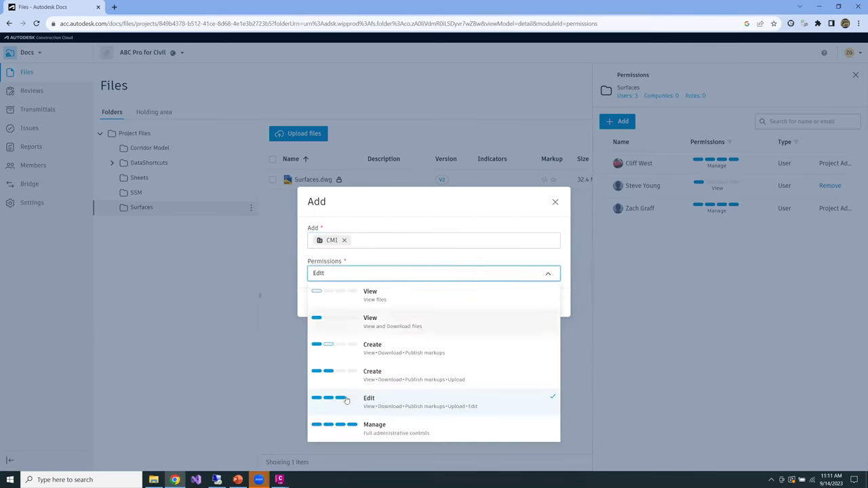
click(400, 426)
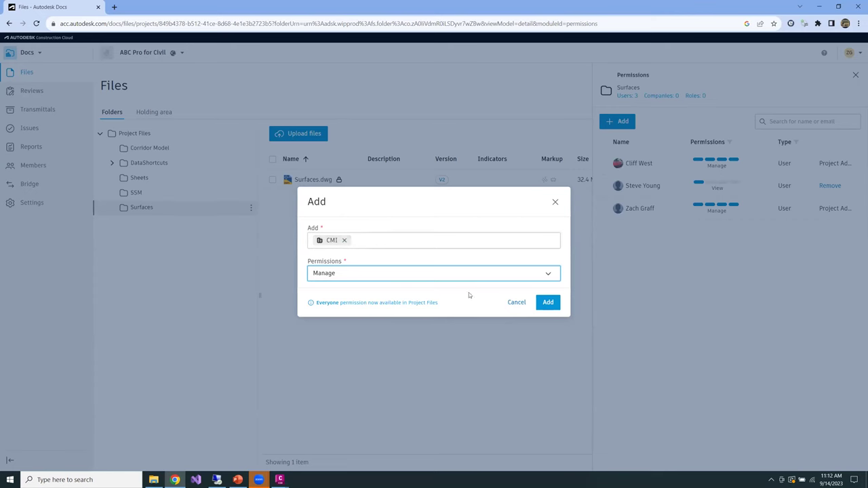
click(518, 302)
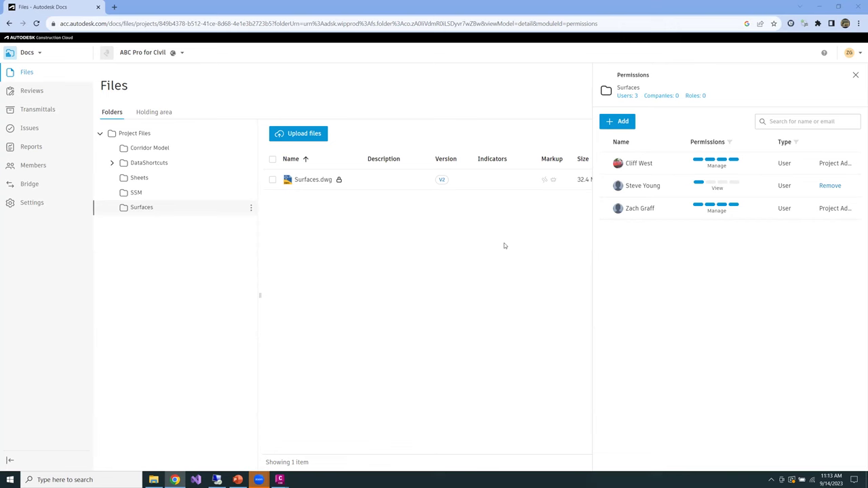
Browse the Autodesk Docs location in File Explorer and open its first folder.
click(153, 479)
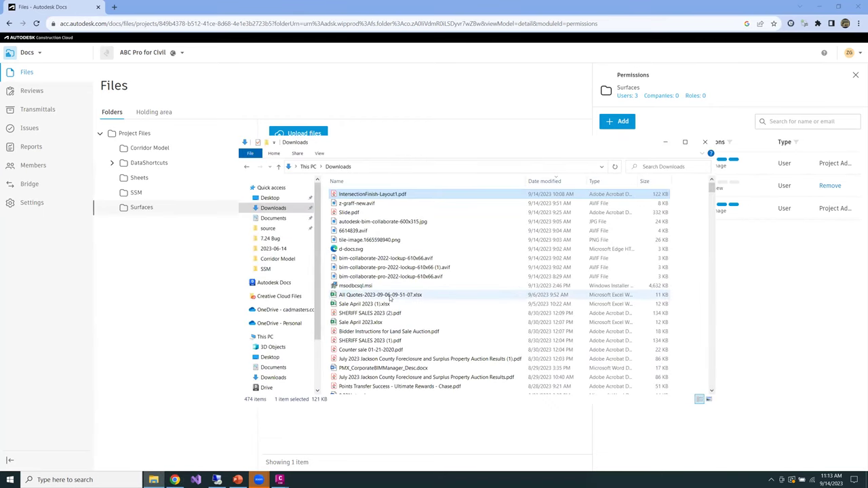
click(290, 285)
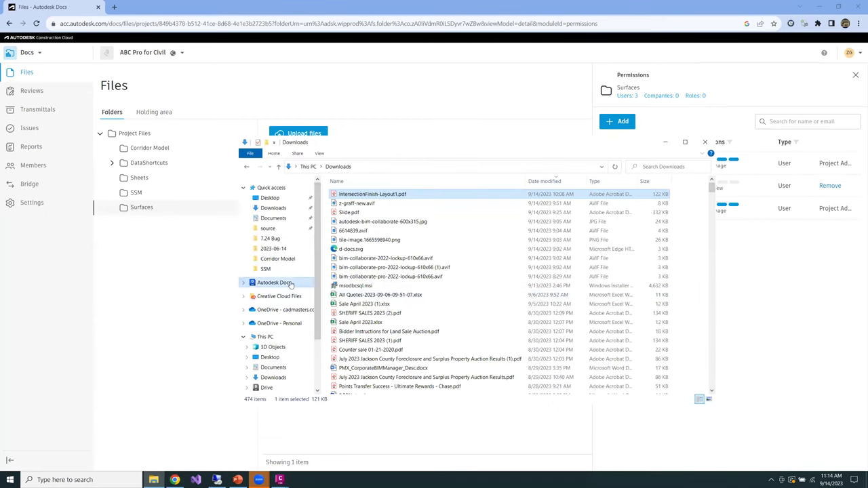
double_click(353, 197)
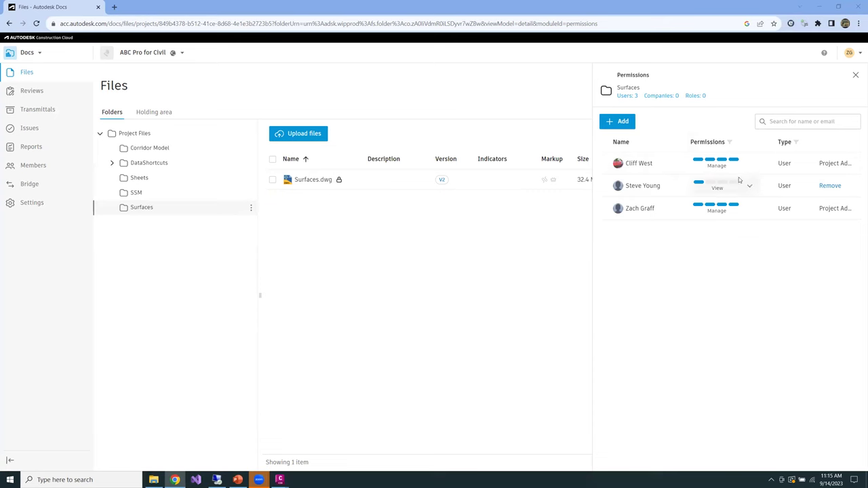
Review the permission levels available for a new Surfaces folder entry, and cancel the entry.
click(620, 121)
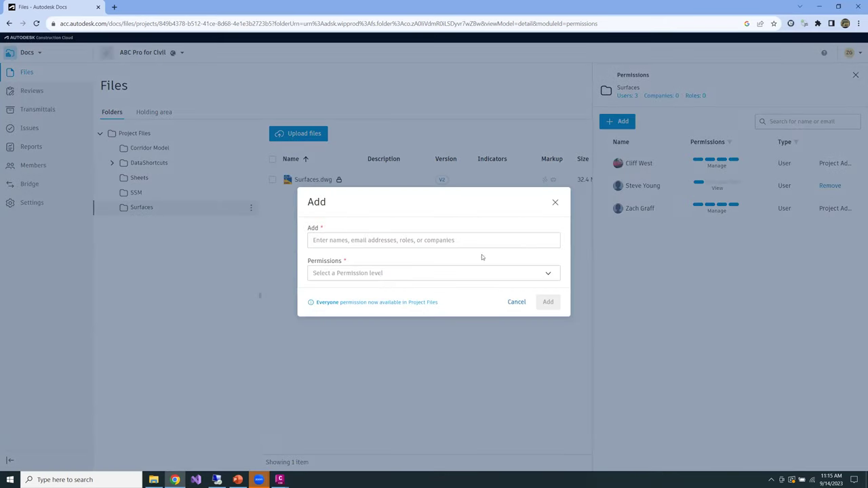
click(382, 274)
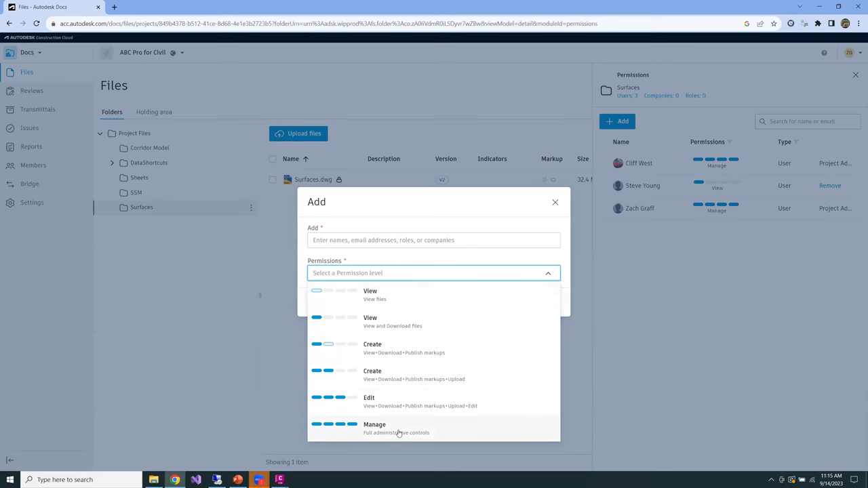
click(395, 209)
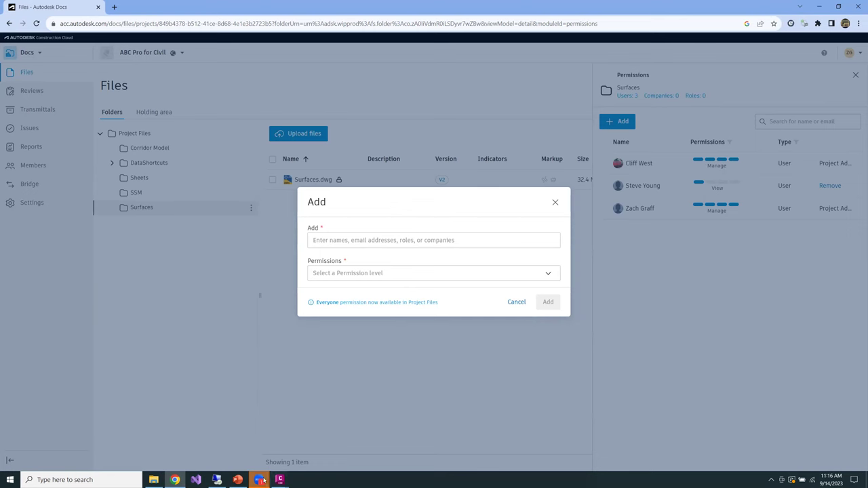
mouse_move(261, 479)
click(519, 304)
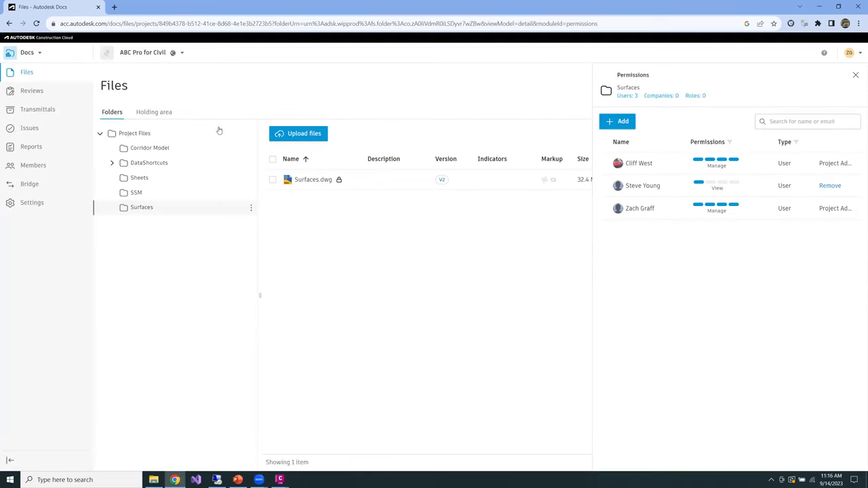
View the members in Project Admin, and open the project templates in Account Admin.
click(30, 51)
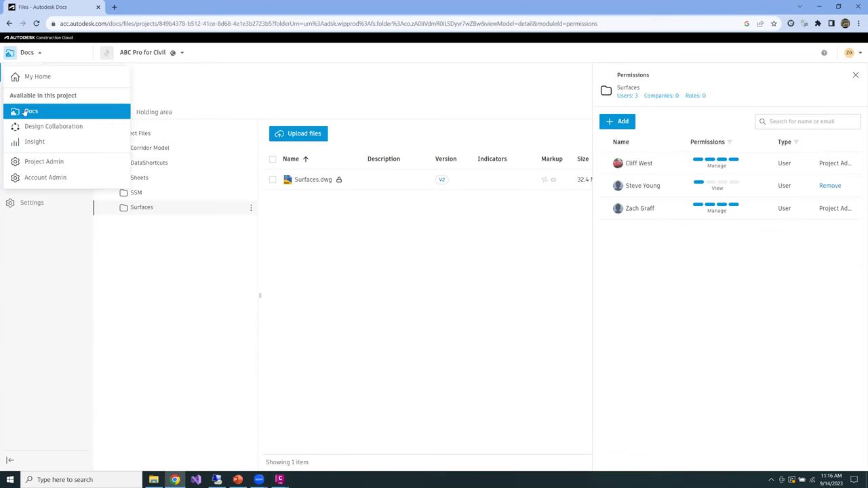
click(42, 166)
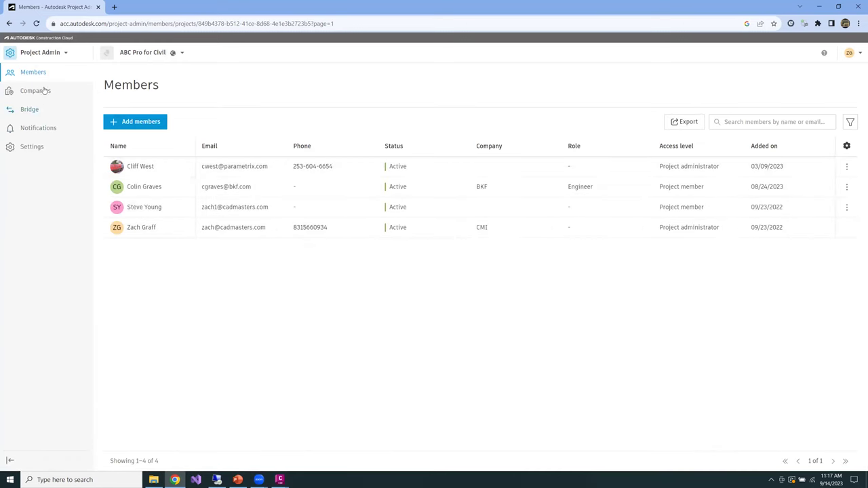
click(41, 59)
click(41, 176)
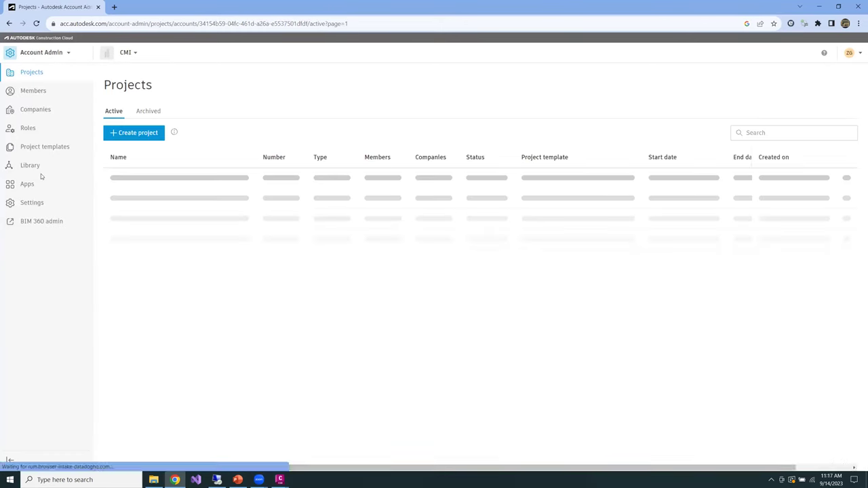
click(32, 154)
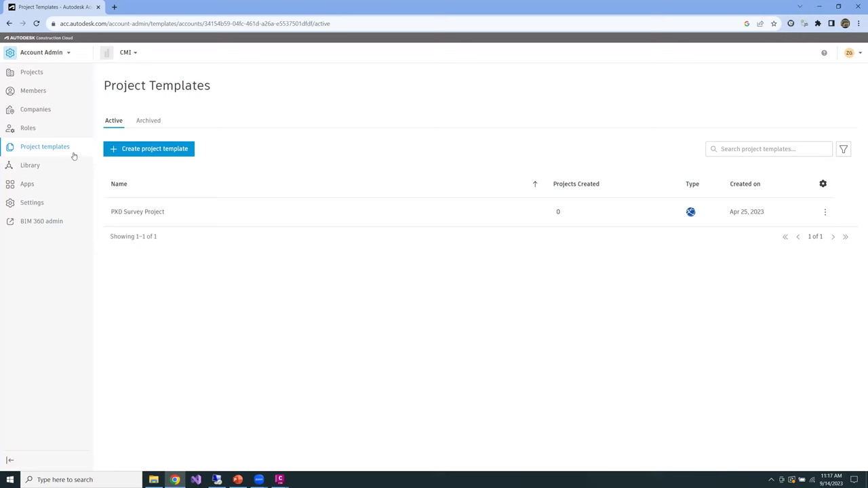
Return to the home page and show the list of all projects.
click(48, 56)
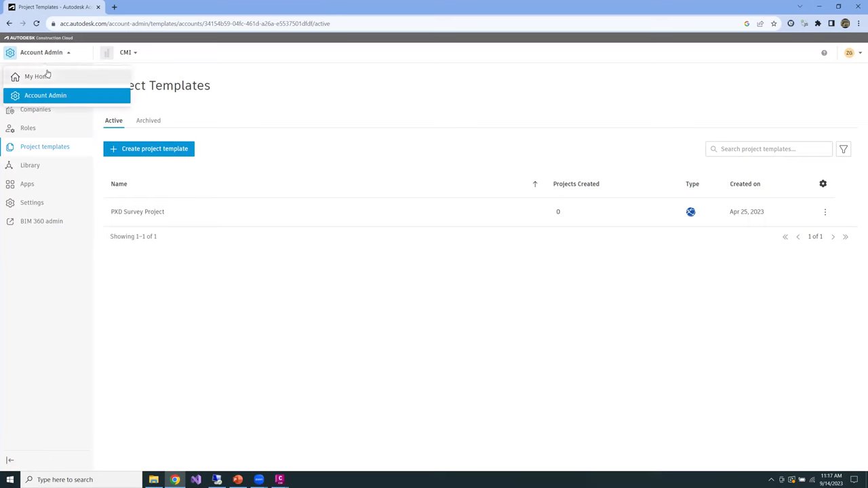
click(48, 73)
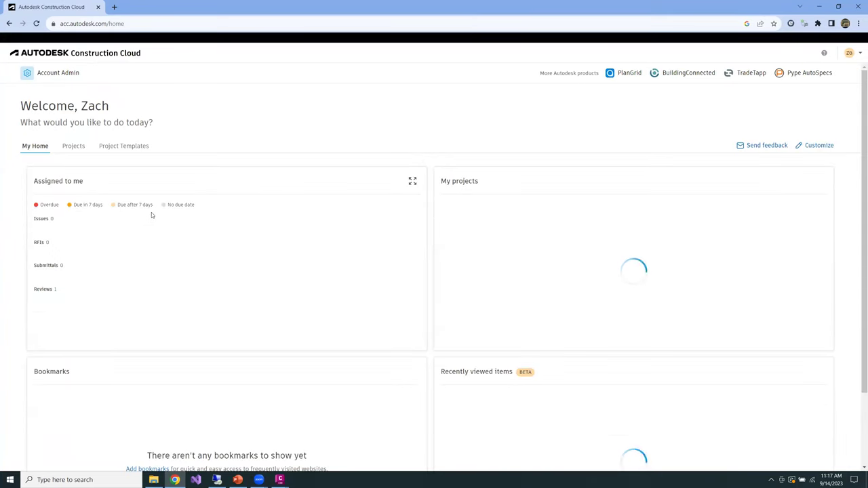
click(73, 146)
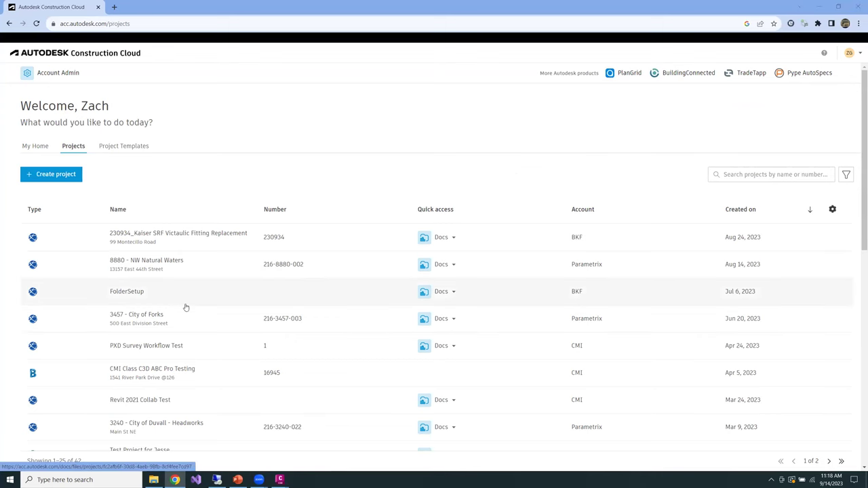
click(856, 57)
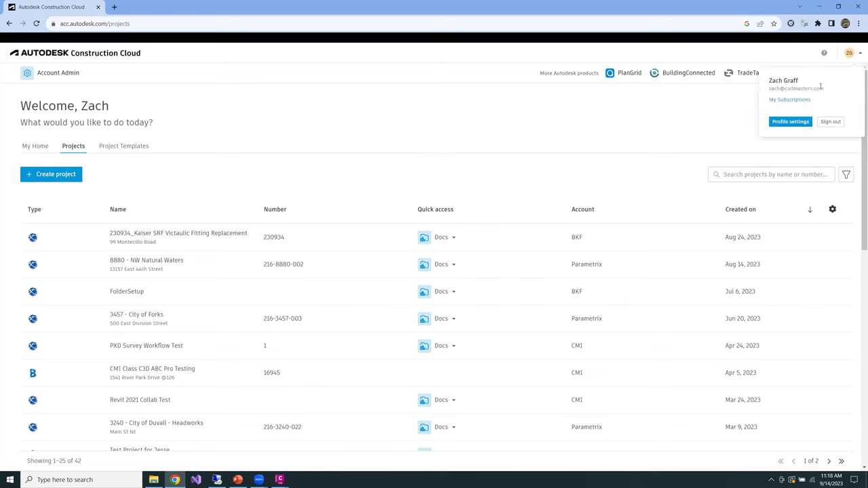
click(746, 95)
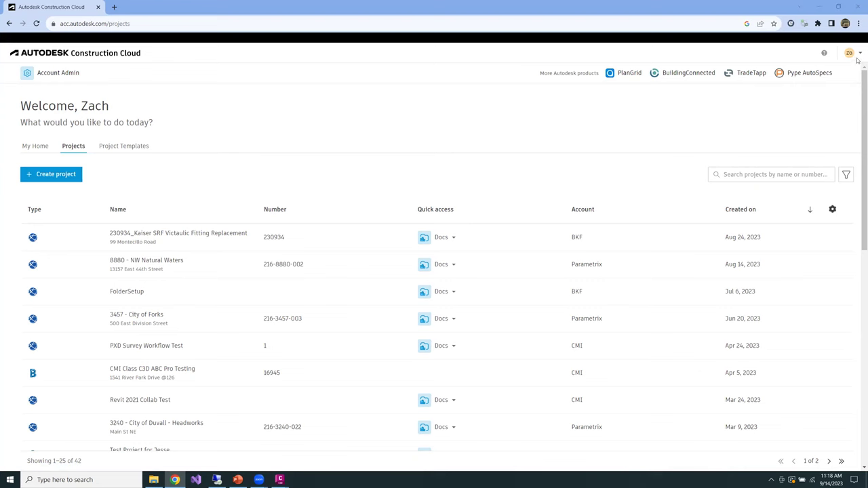
Filter the project list to the CMI account.
click(846, 176)
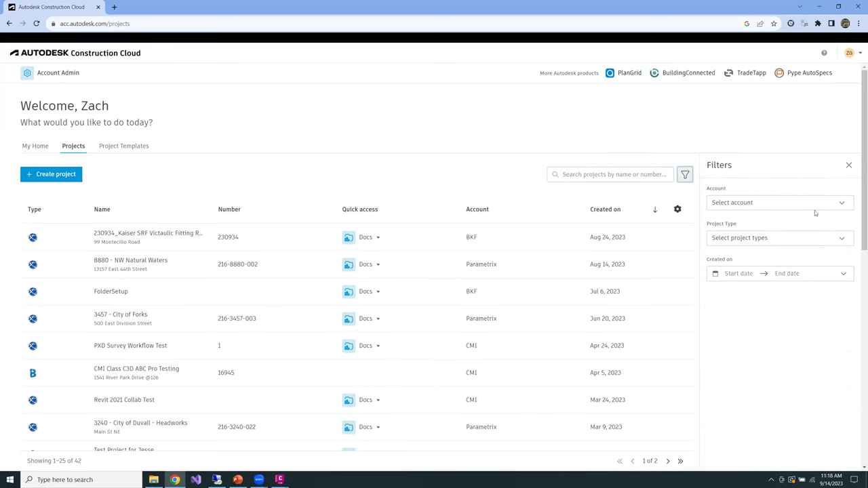
click(761, 204)
click(743, 253)
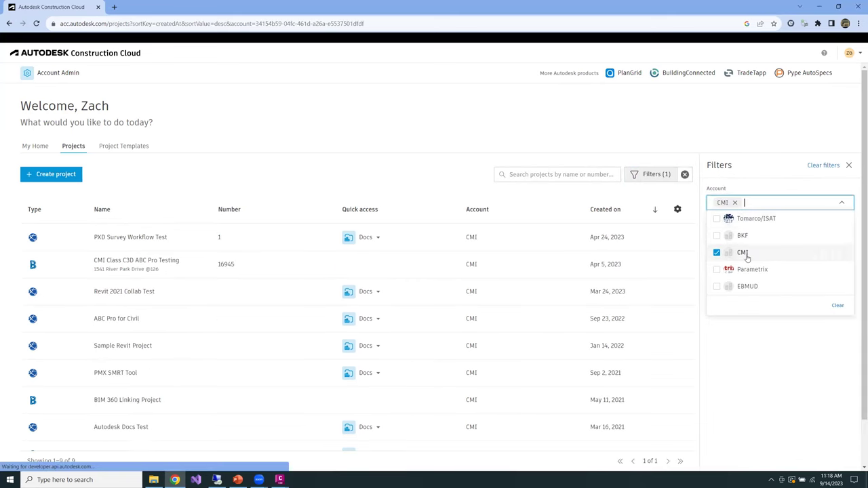
Open CorridorsBase.dwg from the Corridor Model folder of the ABC Pro for Civil project.
click(174, 324)
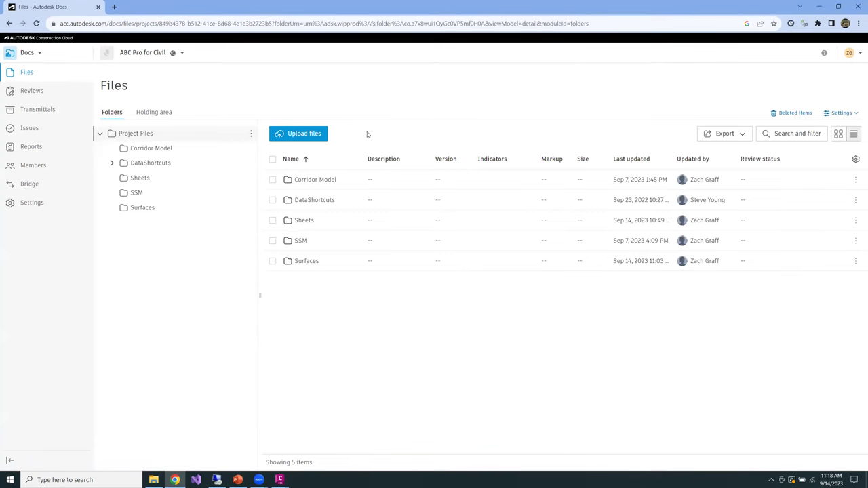
click(321, 180)
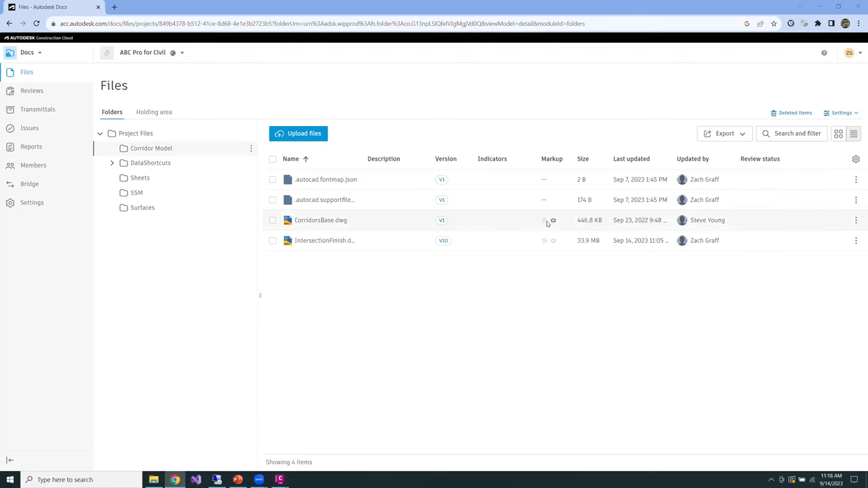
mouse_move(545, 223)
click(324, 226)
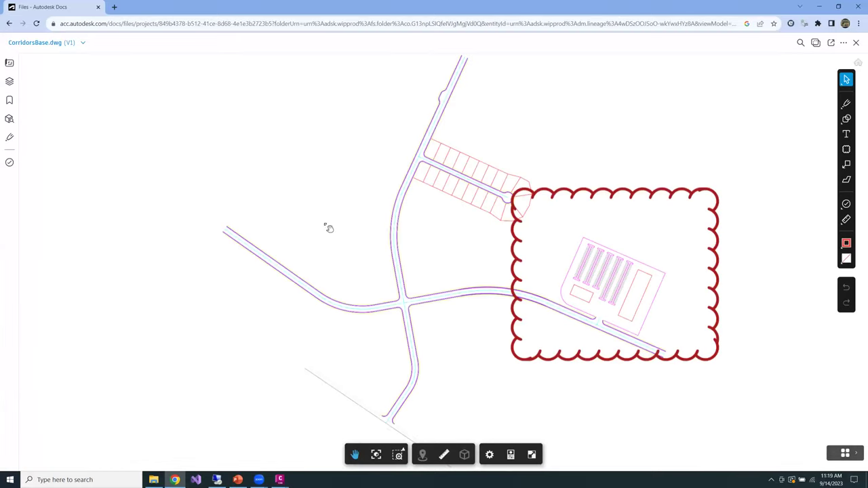
Inspect the clouded parking area in the drawing and show the list of its markups.
drag(395, 242, 198, 253)
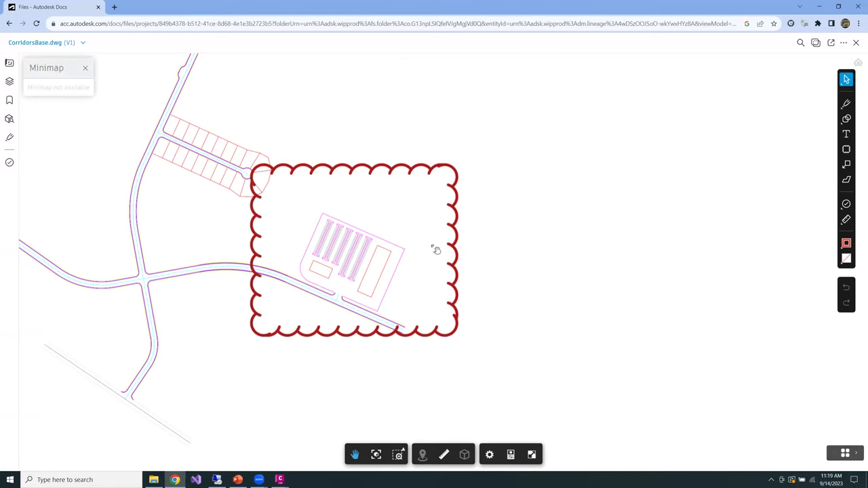
drag(437, 250, 456, 263)
scroll(457, 263, down, 2)
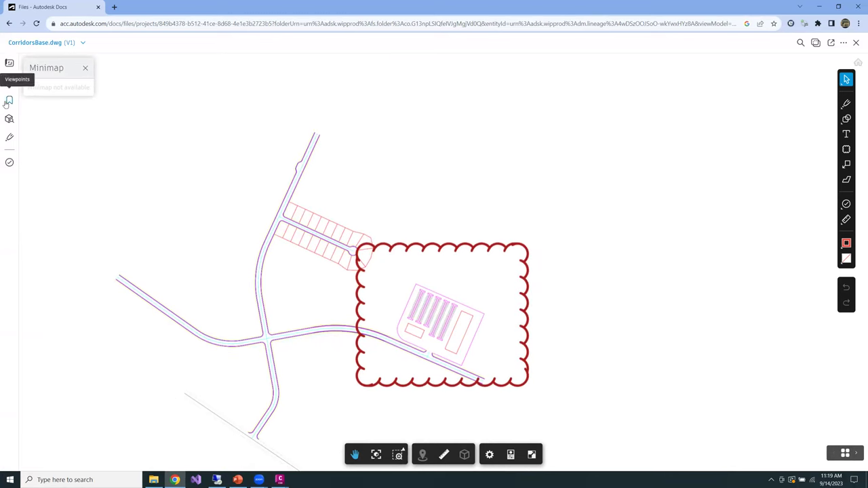
click(10, 140)
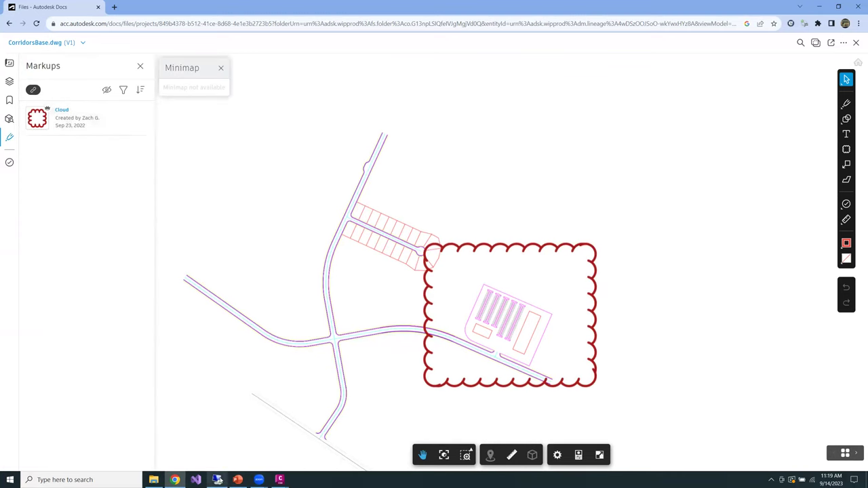
Switch to the Remote Desktop session and open CorridorsBase.dwg from the Corridor Model folder in its Chrome window.
mouse_move(217, 480)
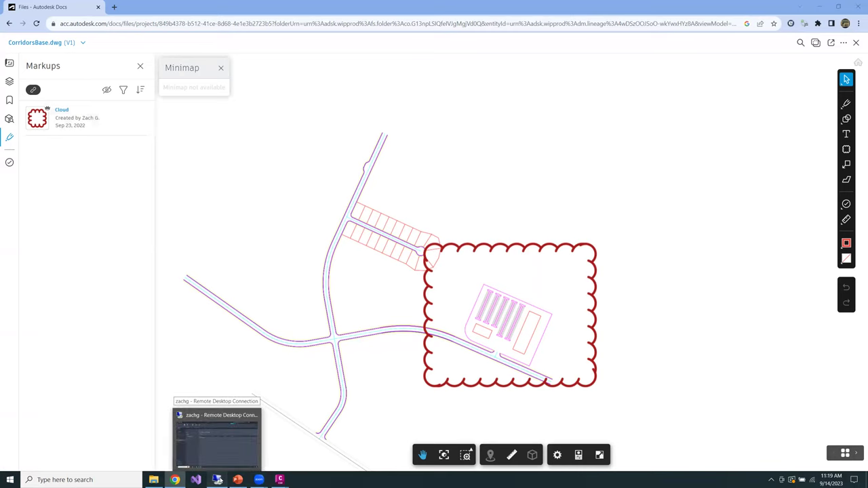
click(217, 479)
click(175, 479)
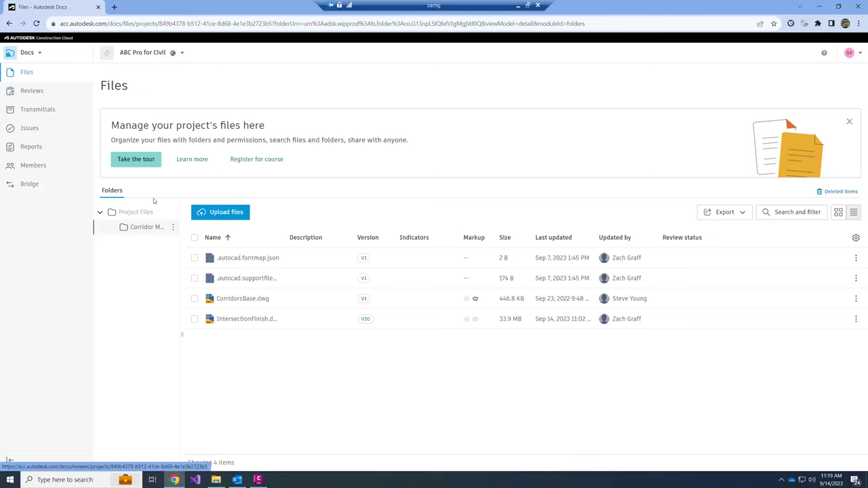
click(253, 303)
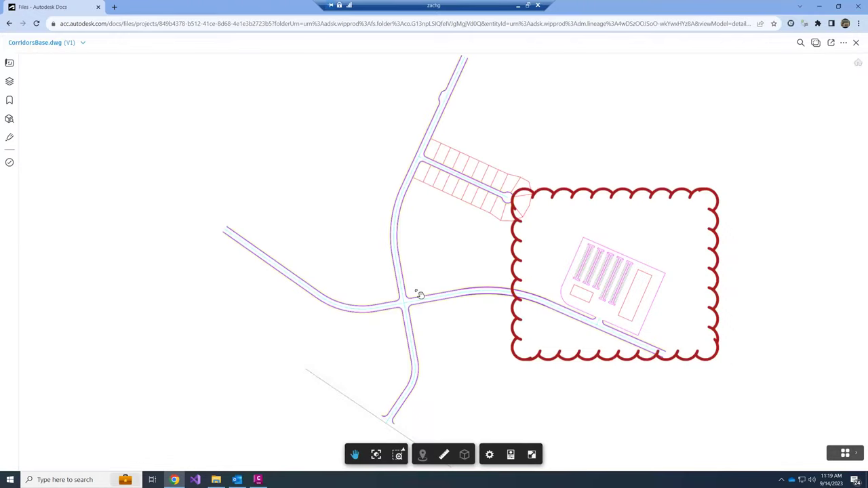
Examine the cul-de-sac lots and the cloud markup in the second account's drawing, and show its markup list.
scroll(508, 177, up, 5)
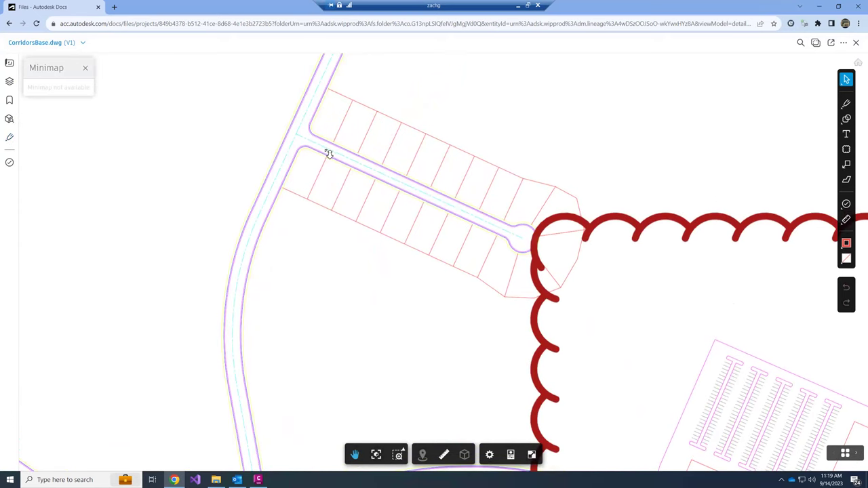
drag(328, 151, 310, 145)
scroll(552, 249, down, 5)
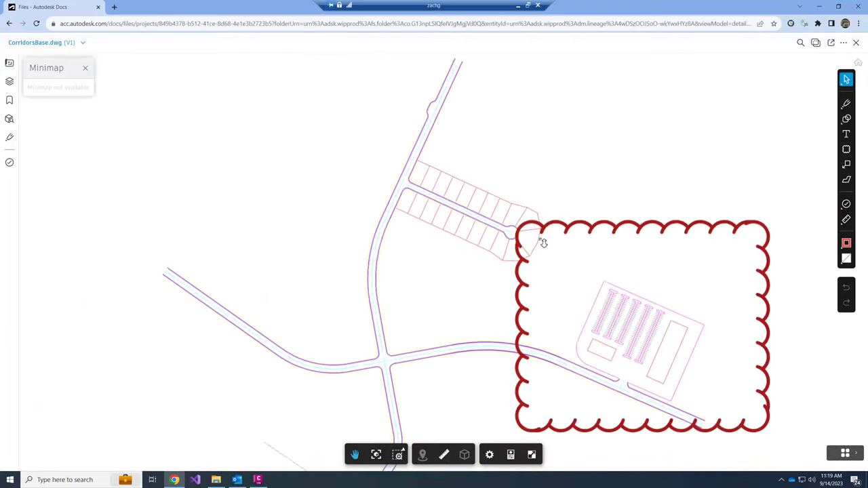
scroll(620, 254, up, 5)
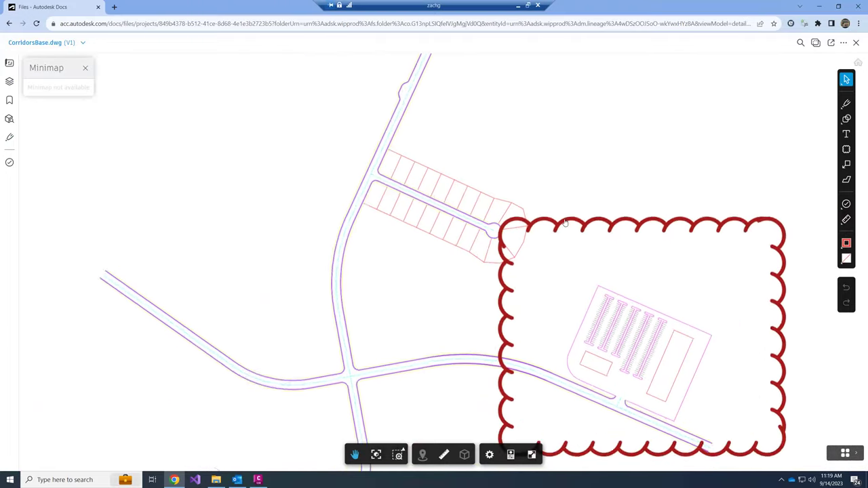
click(10, 140)
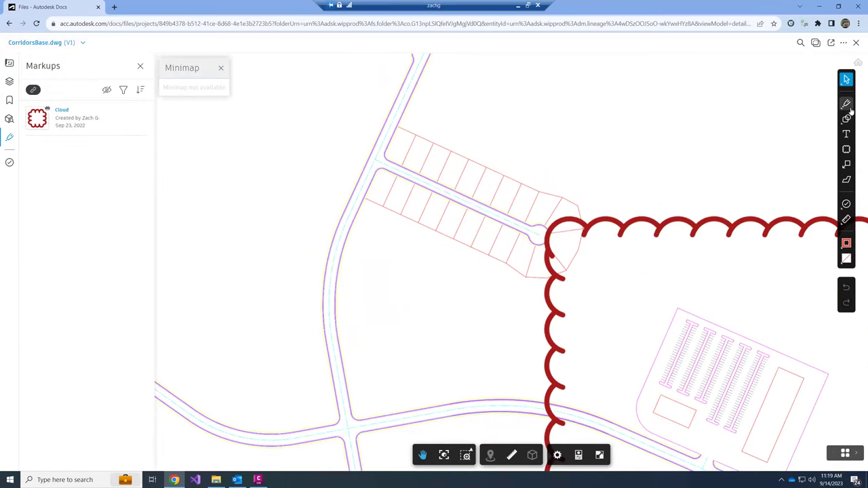
Add a callout markup beside the curved road, with its arrow pointing at the lower row of cul-de-sac lots.
click(847, 164)
click(573, 115)
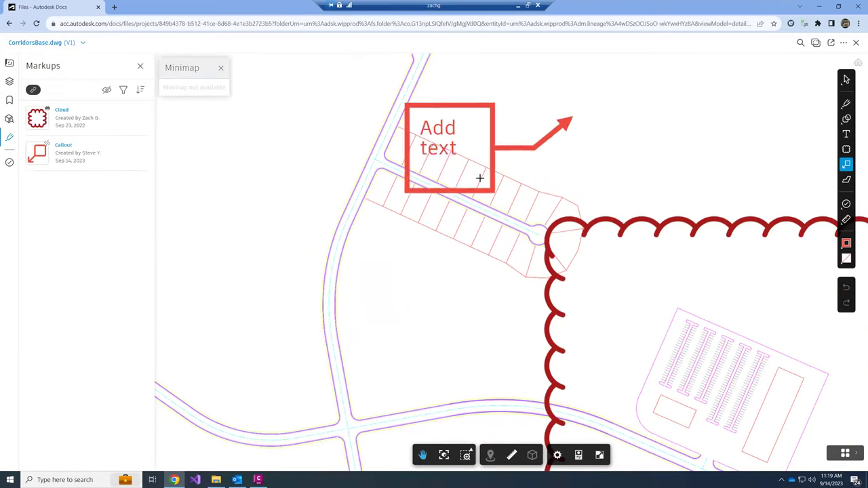
click(441, 183)
click(286, 183)
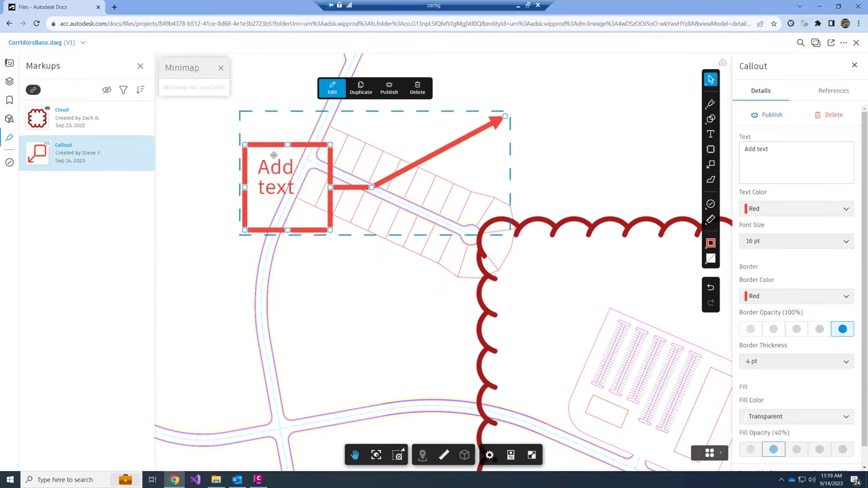
drag(458, 152, 393, 146)
drag(261, 147, 190, 223)
drag(314, 294, 373, 207)
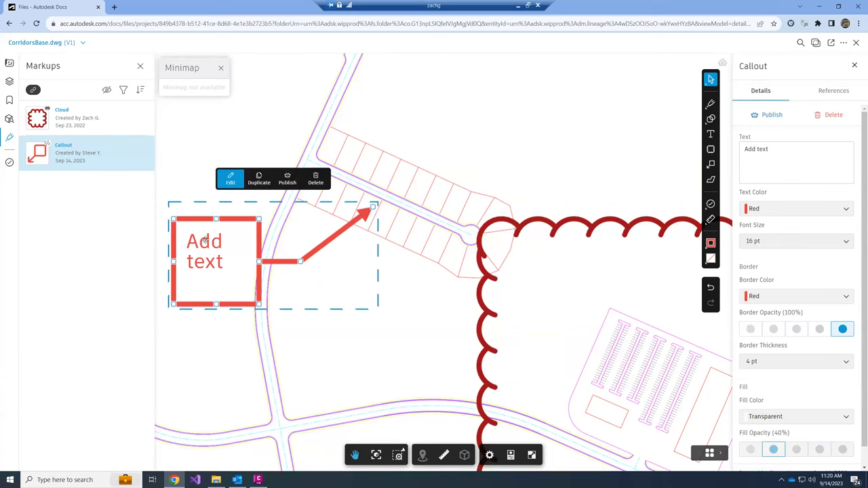
Enlarge the callout's text box outward from its lower-left corner.
scroll(263, 232, down, 3)
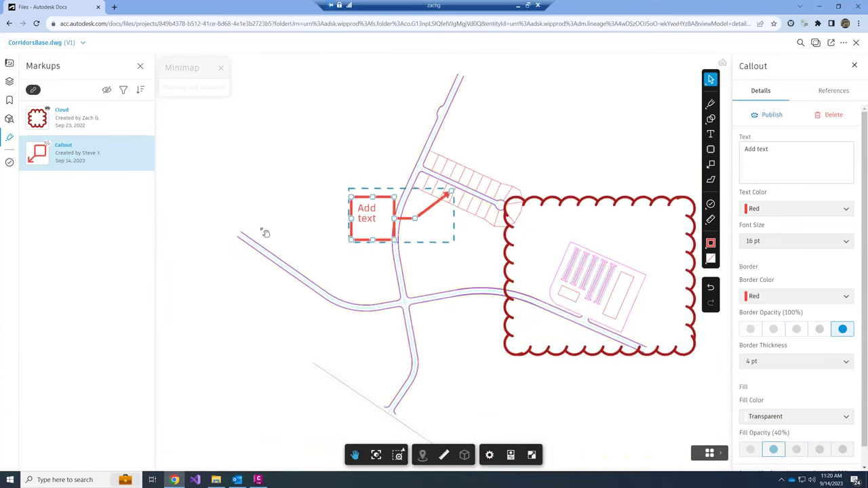
scroll(358, 211, up, 3)
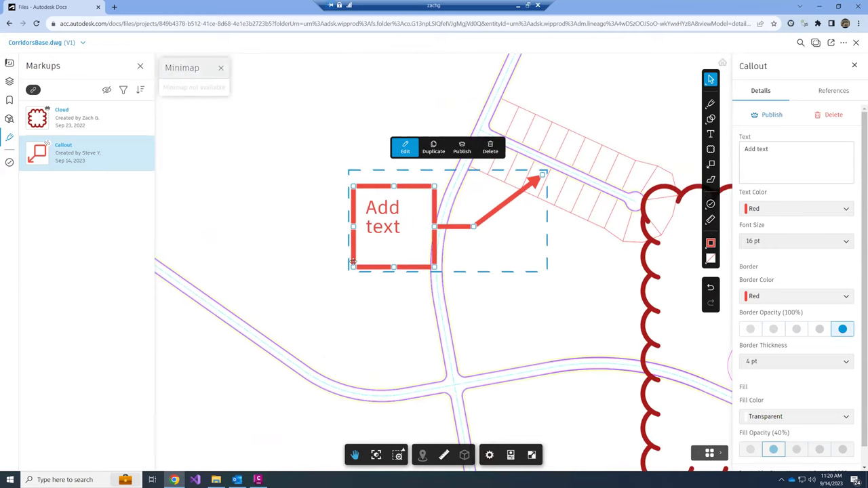
drag(353, 268, 311, 287)
click(710, 133)
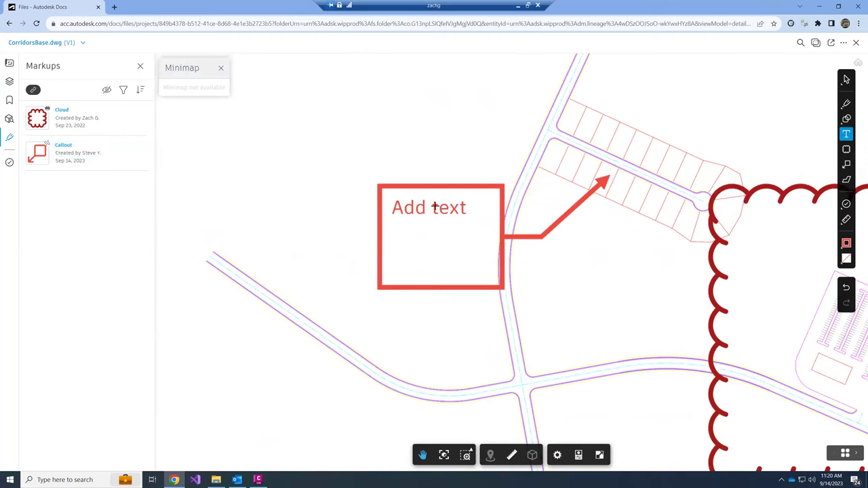
key(Escape)
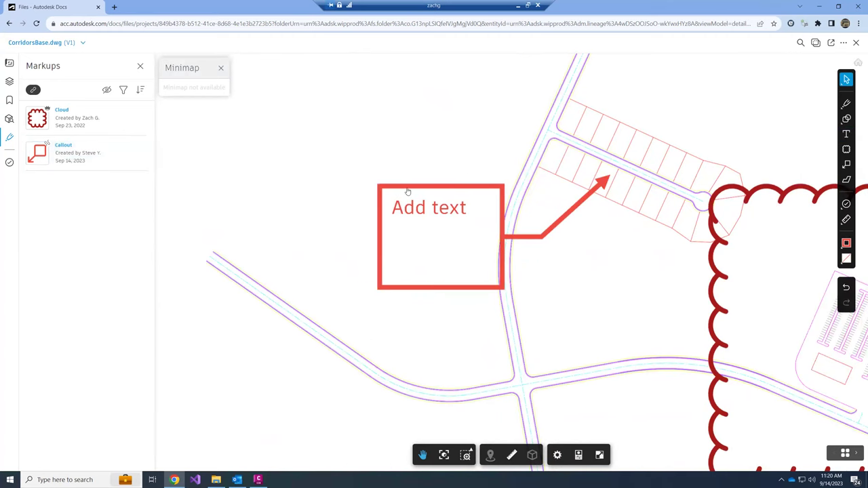
Delete the placeholder callout markup beside the curved road.
click(409, 195)
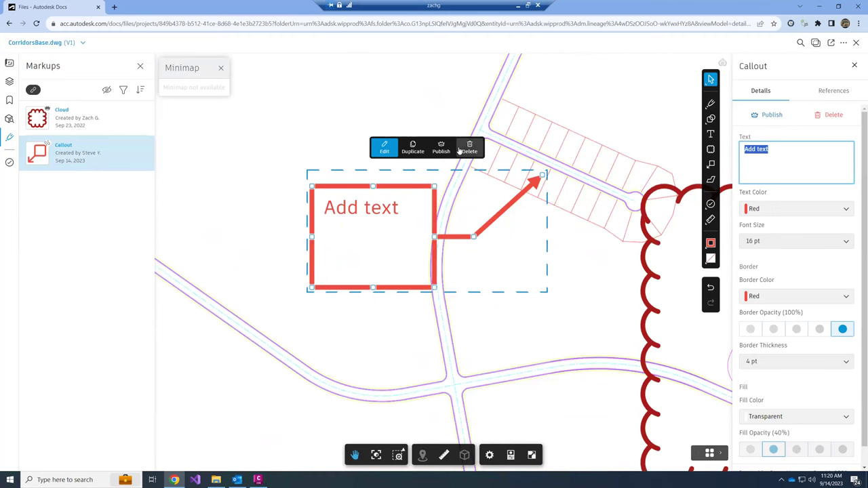
click(385, 150)
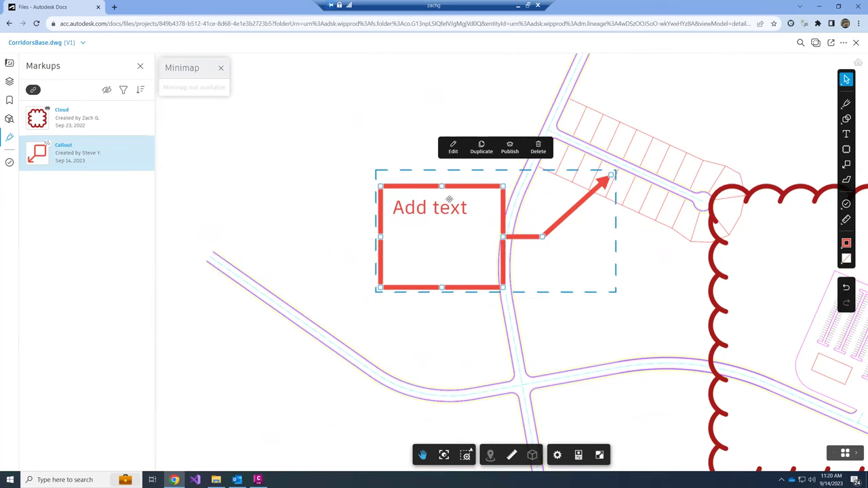
key(Delete)
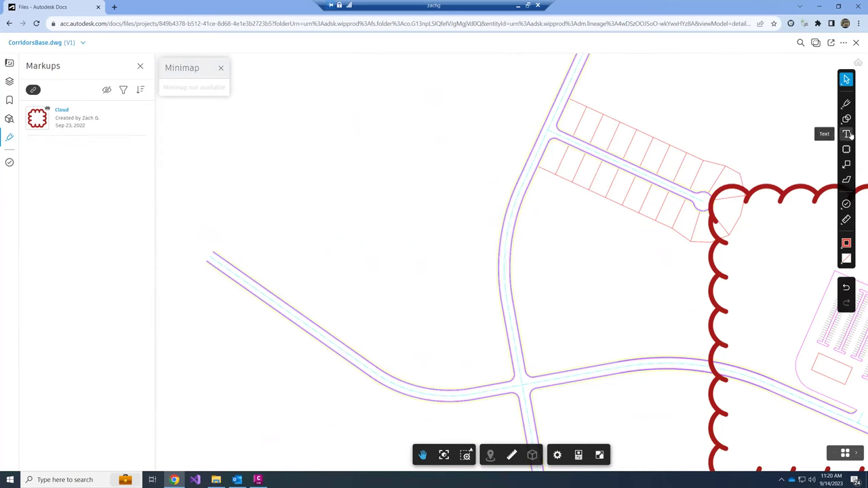
Add a new callout markup pointing toward the cul-de-sac lots, with the text "These lots aren't wide enough".
click(847, 165)
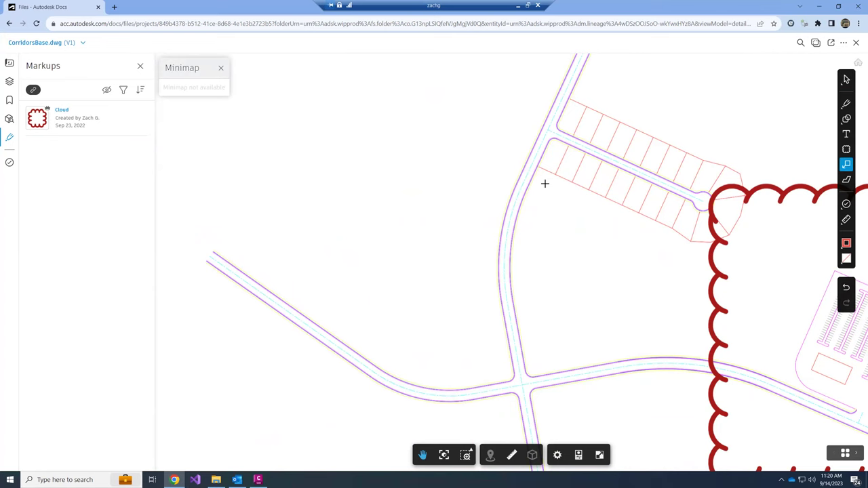
mouse_move(527, 183)
mouse_down()
mouse_move(474, 194)
mouse_move(508, 188)
mouse_up()
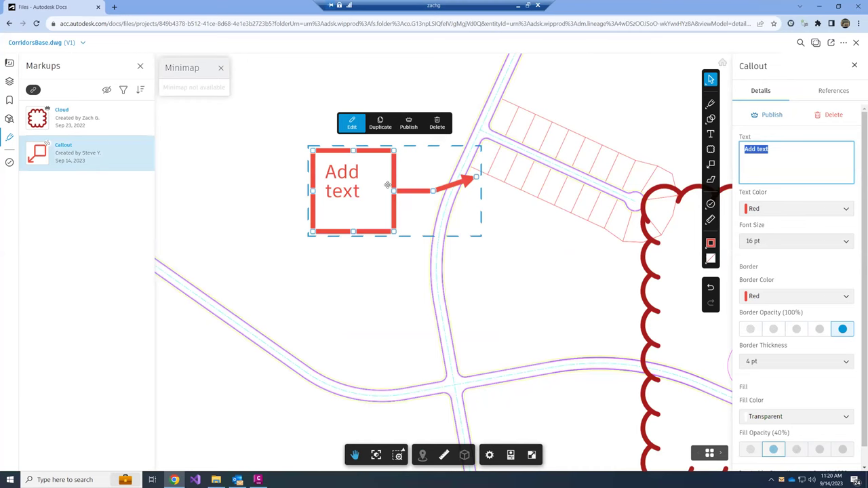
key(BackSpace)
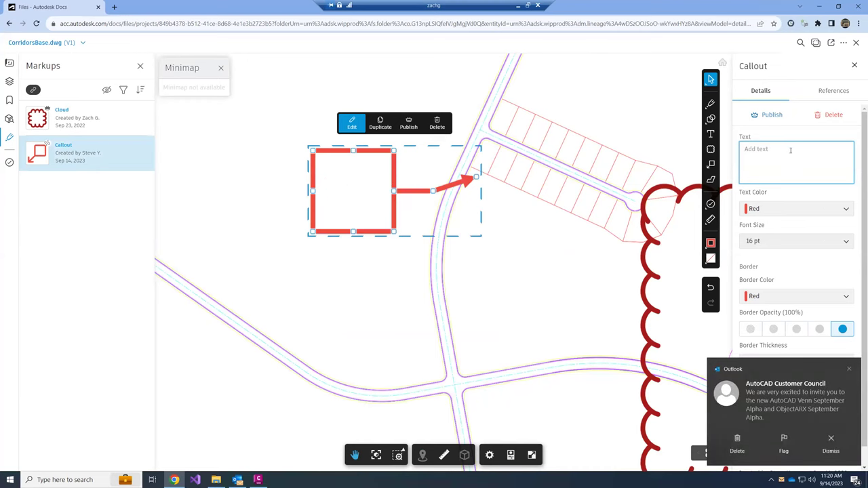
text(These lots aren't wide enough)
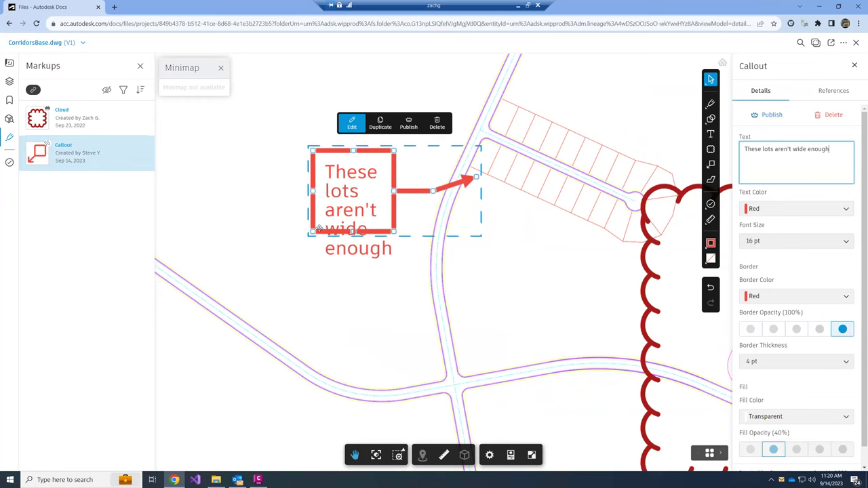
Enlarge the callout's text box from its lower-left corner, and extend its arrow tip to the lower row of lots.
drag(312, 233, 263, 279)
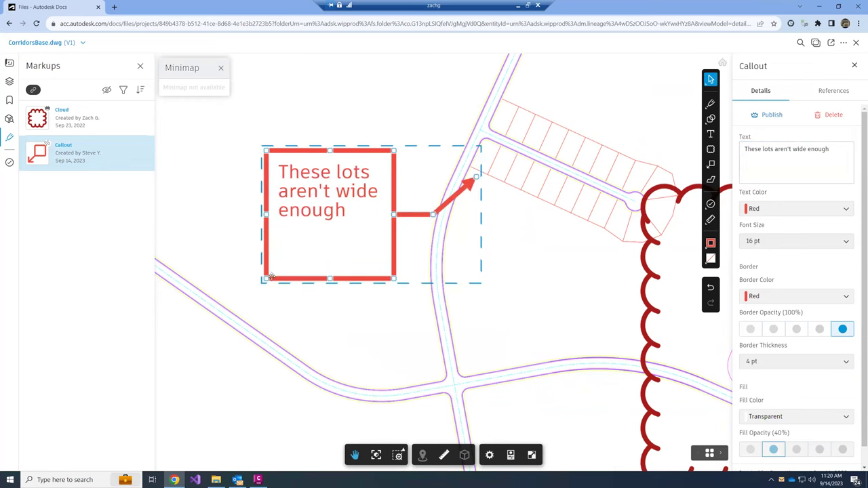
drag(500, 180, 517, 184)
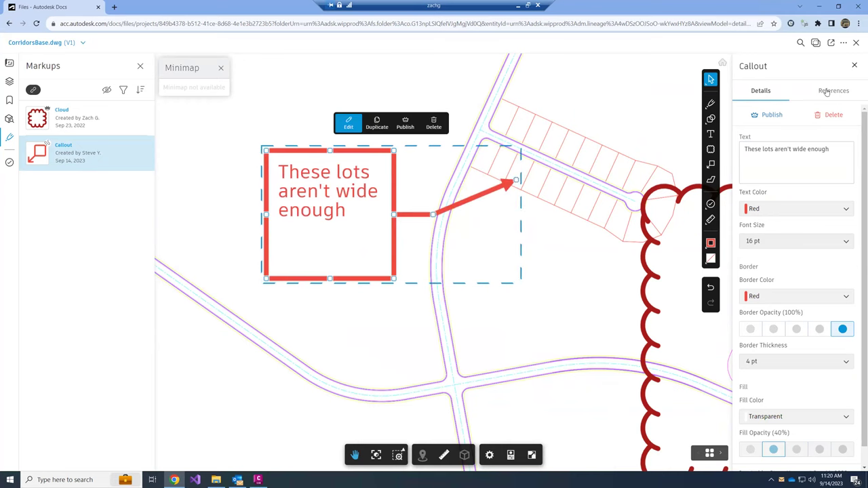
click(855, 66)
Draw a freehand pen loop around the cul-de-sac lots nearest the curved road.
click(846, 104)
mouse_move(577, 120)
mouse_down()
mouse_move(533, 150)
mouse_move(526, 183)
mouse_move(501, 190)
mouse_up()
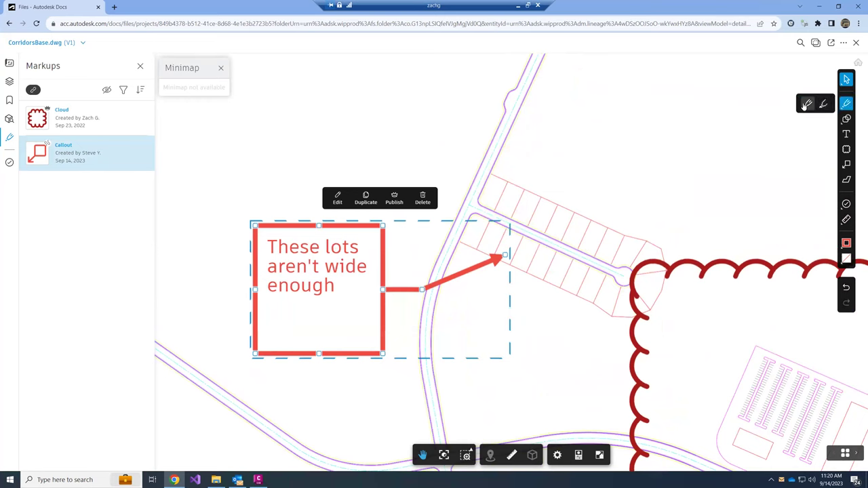
click(807, 103)
mouse_move(520, 164)
mouse_down()
mouse_move(477, 267)
mouse_move(561, 283)
mouse_move(553, 171)
mouse_move(527, 165)
mouse_up()
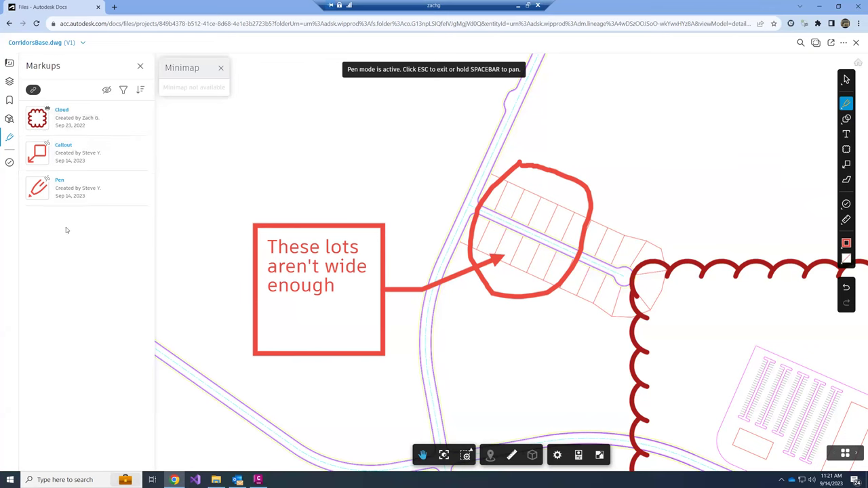
Publish the pen loop and the callout markup.
click(128, 184)
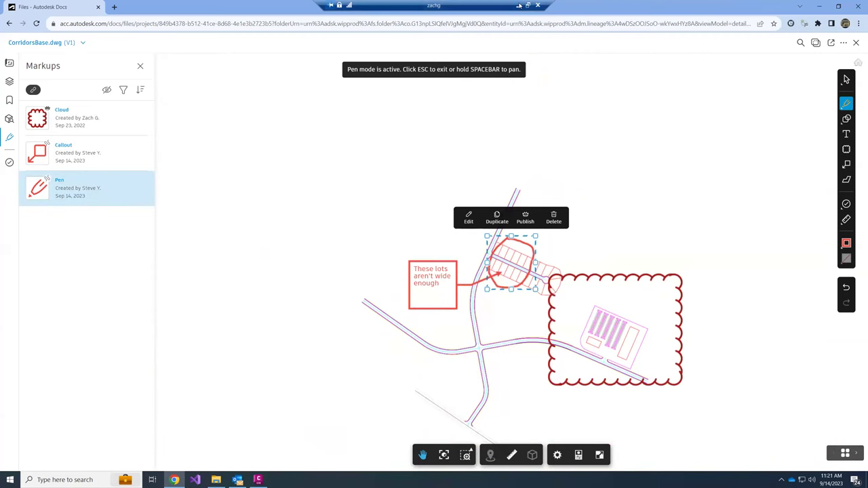
key(Delete)
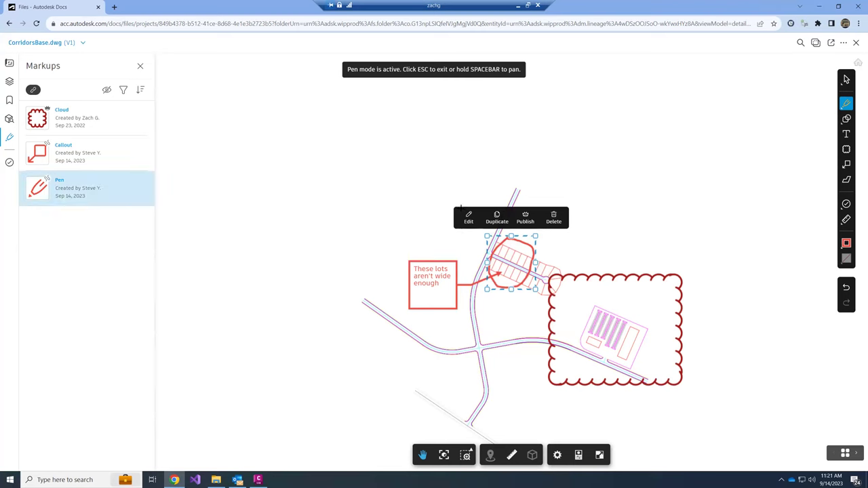
click(468, 222)
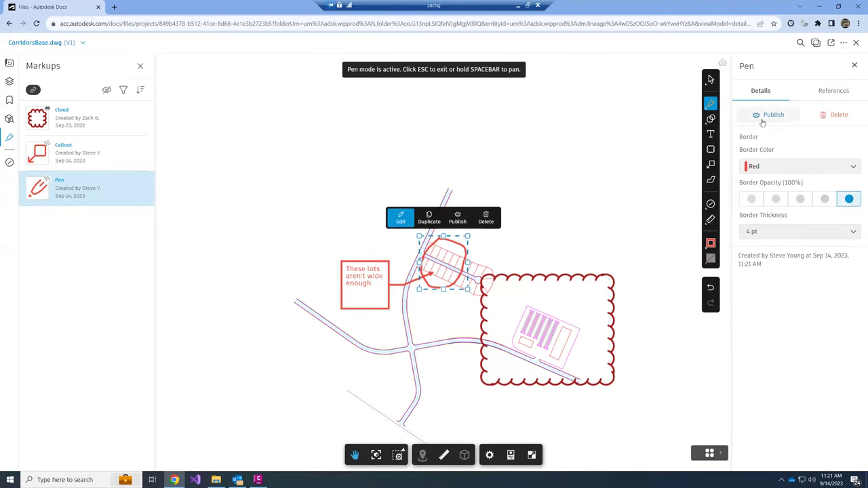
click(128, 163)
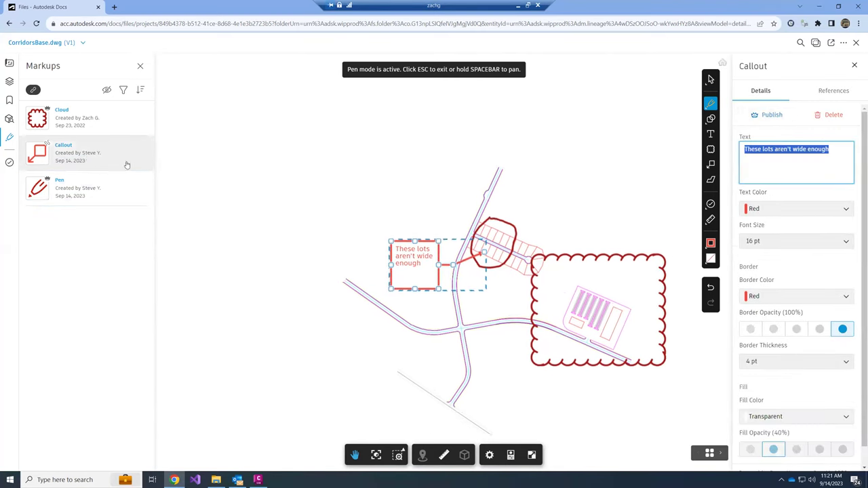
click(767, 115)
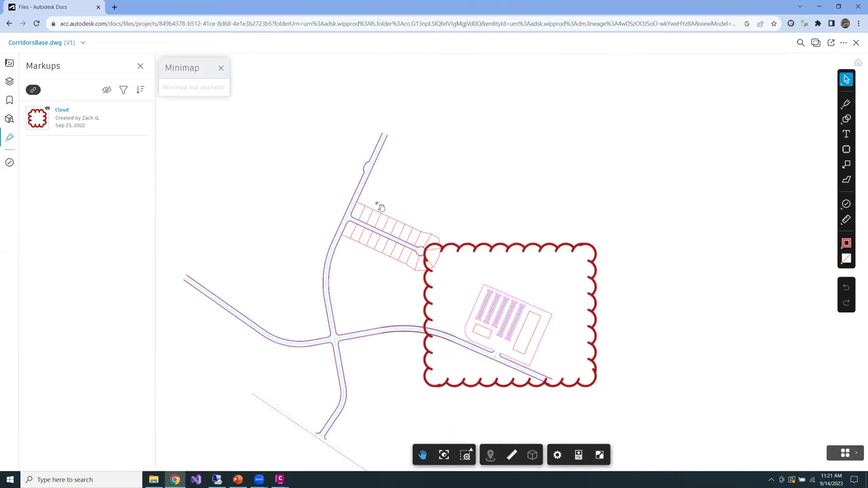
Show the markup list in the first account's drawing and open the cloud markup's details.
scroll(275, 192, down, 1)
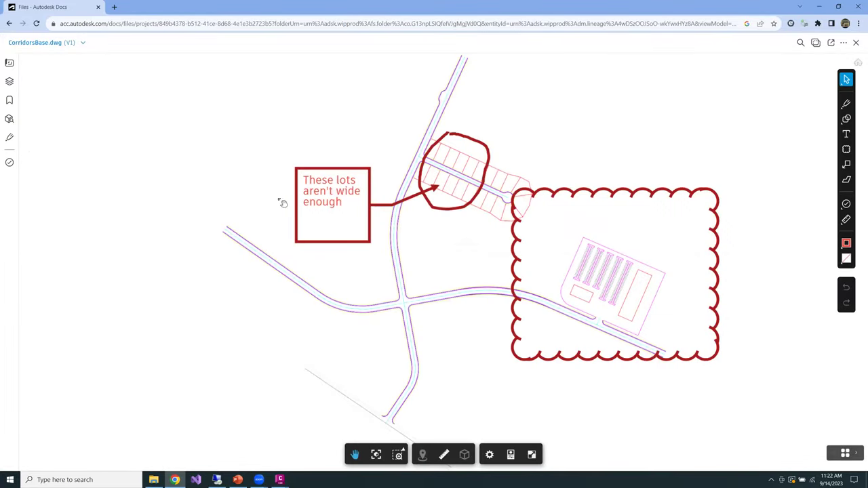
click(9, 139)
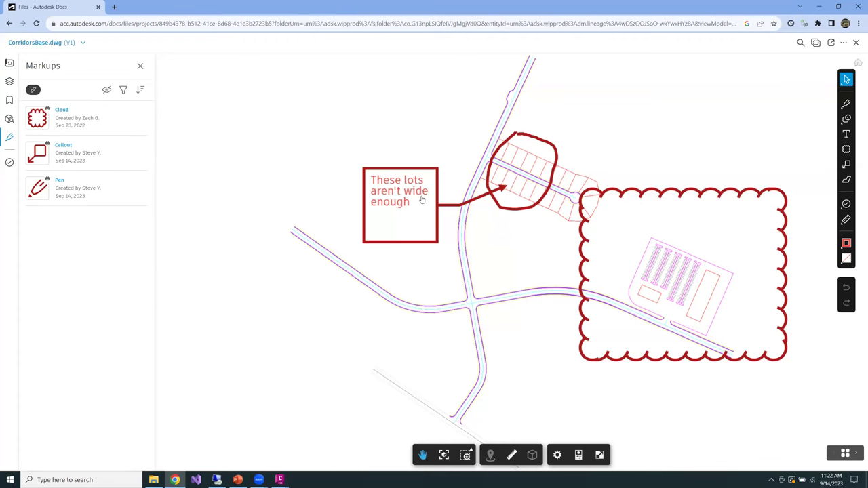
click(109, 117)
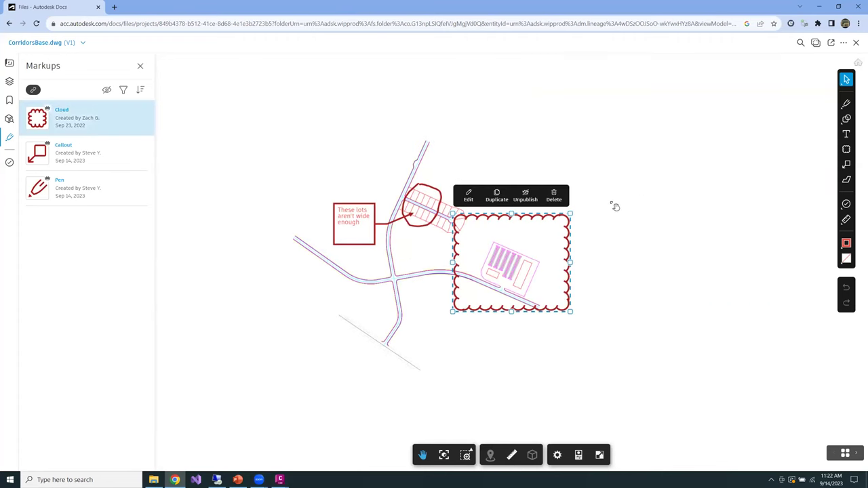
click(467, 197)
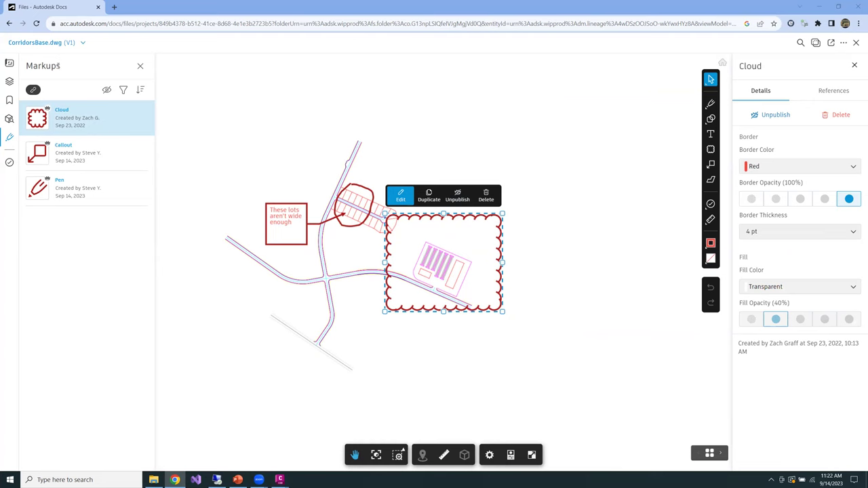
Close the CorridorsBase.dwg drawing and go to the account's My Home page.
click(856, 43)
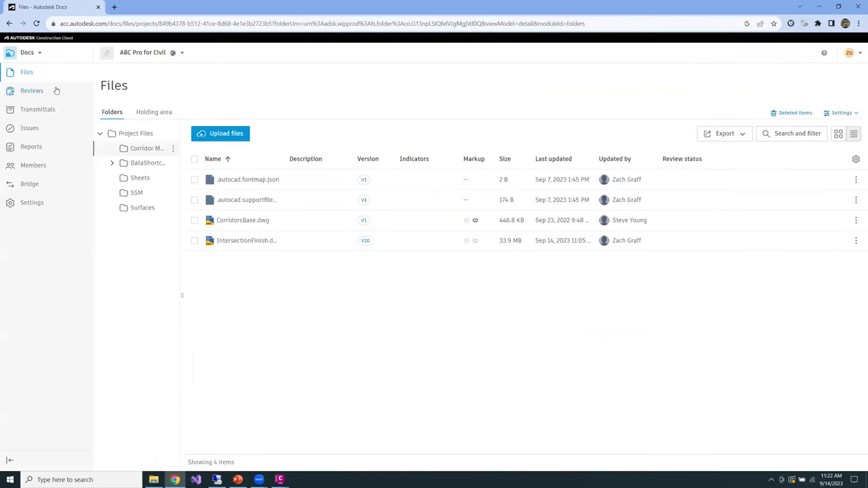
click(33, 58)
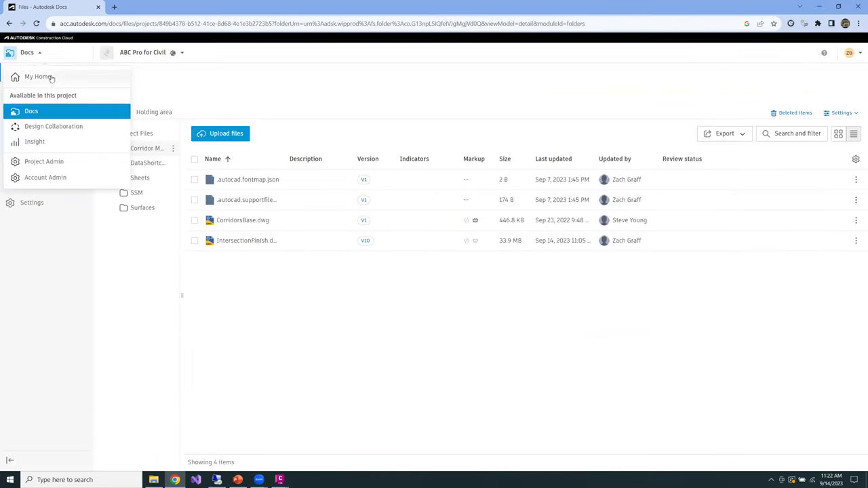
click(52, 79)
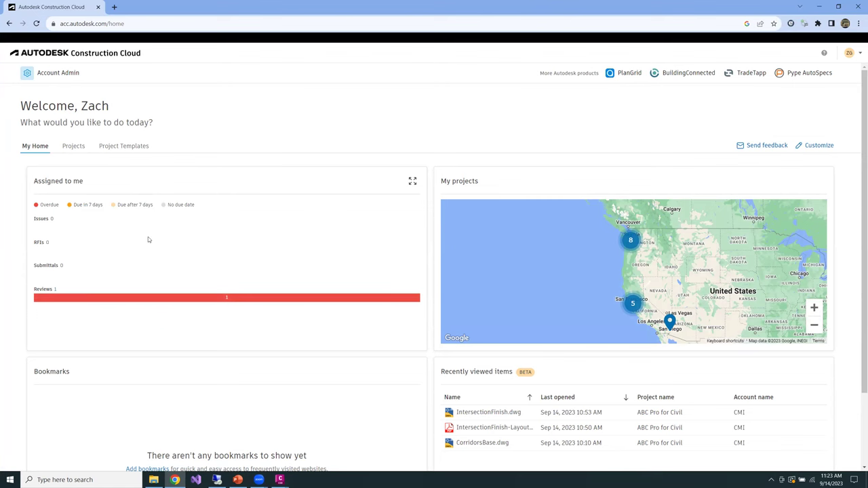
Return to the Corridor Model folder's files, and switch to the Collaboration for C3D.pptx presentation in PowerPoint.
click(14, 24)
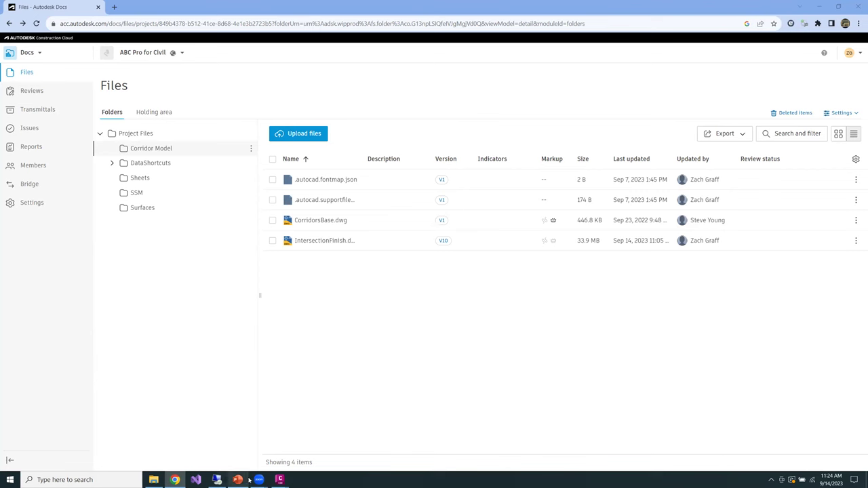
mouse_move(266, 481)
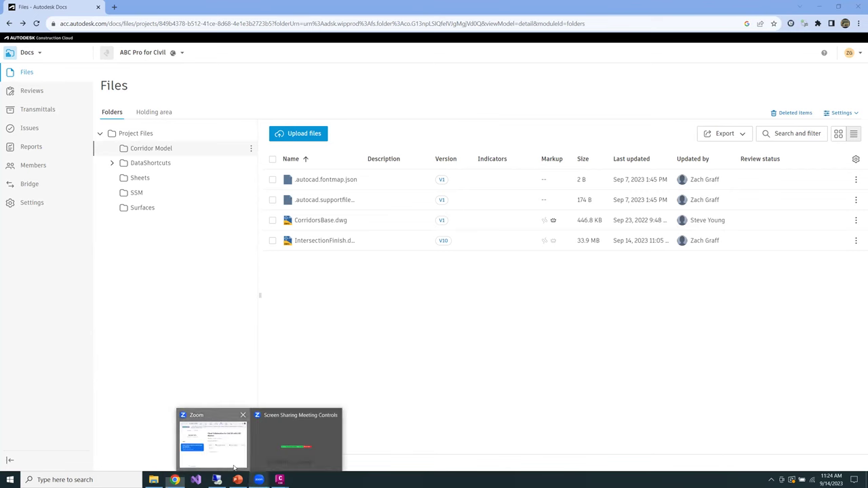
click(237, 480)
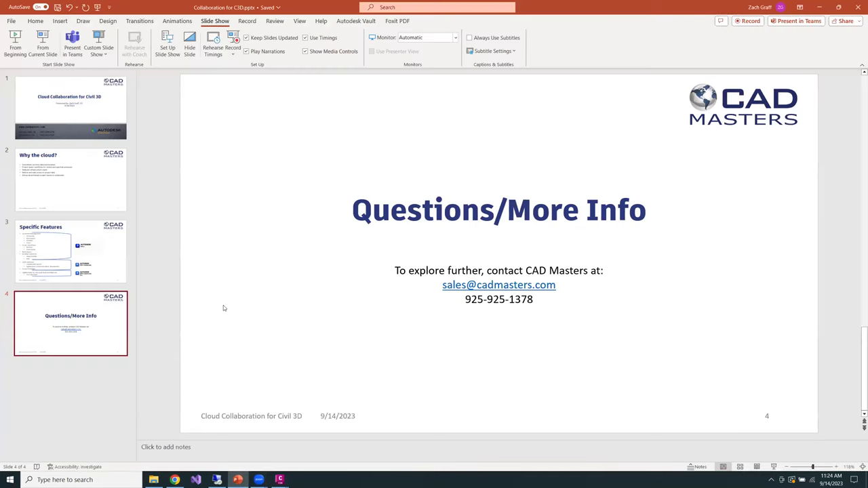